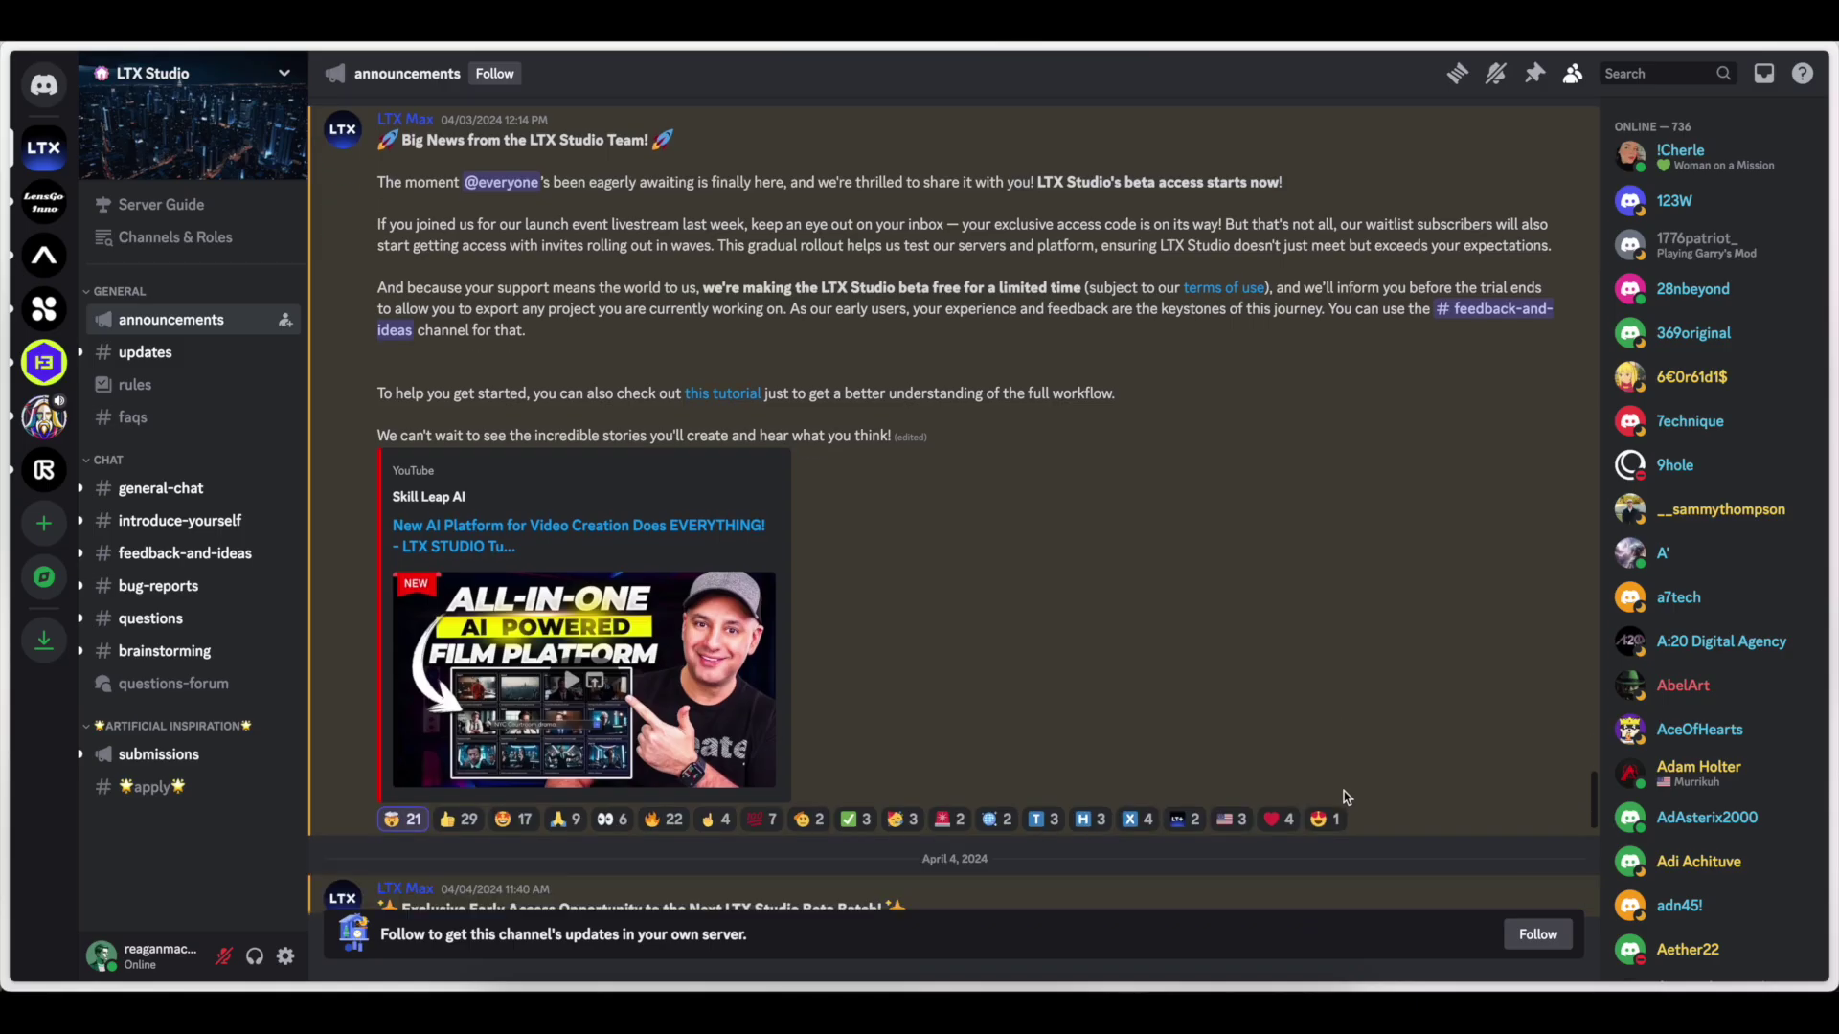
# - Redeem the beta invite code, then reload the home page to get new film ideas like Crash Survivor
pyautogui.scroll(-10, 1342, 791)
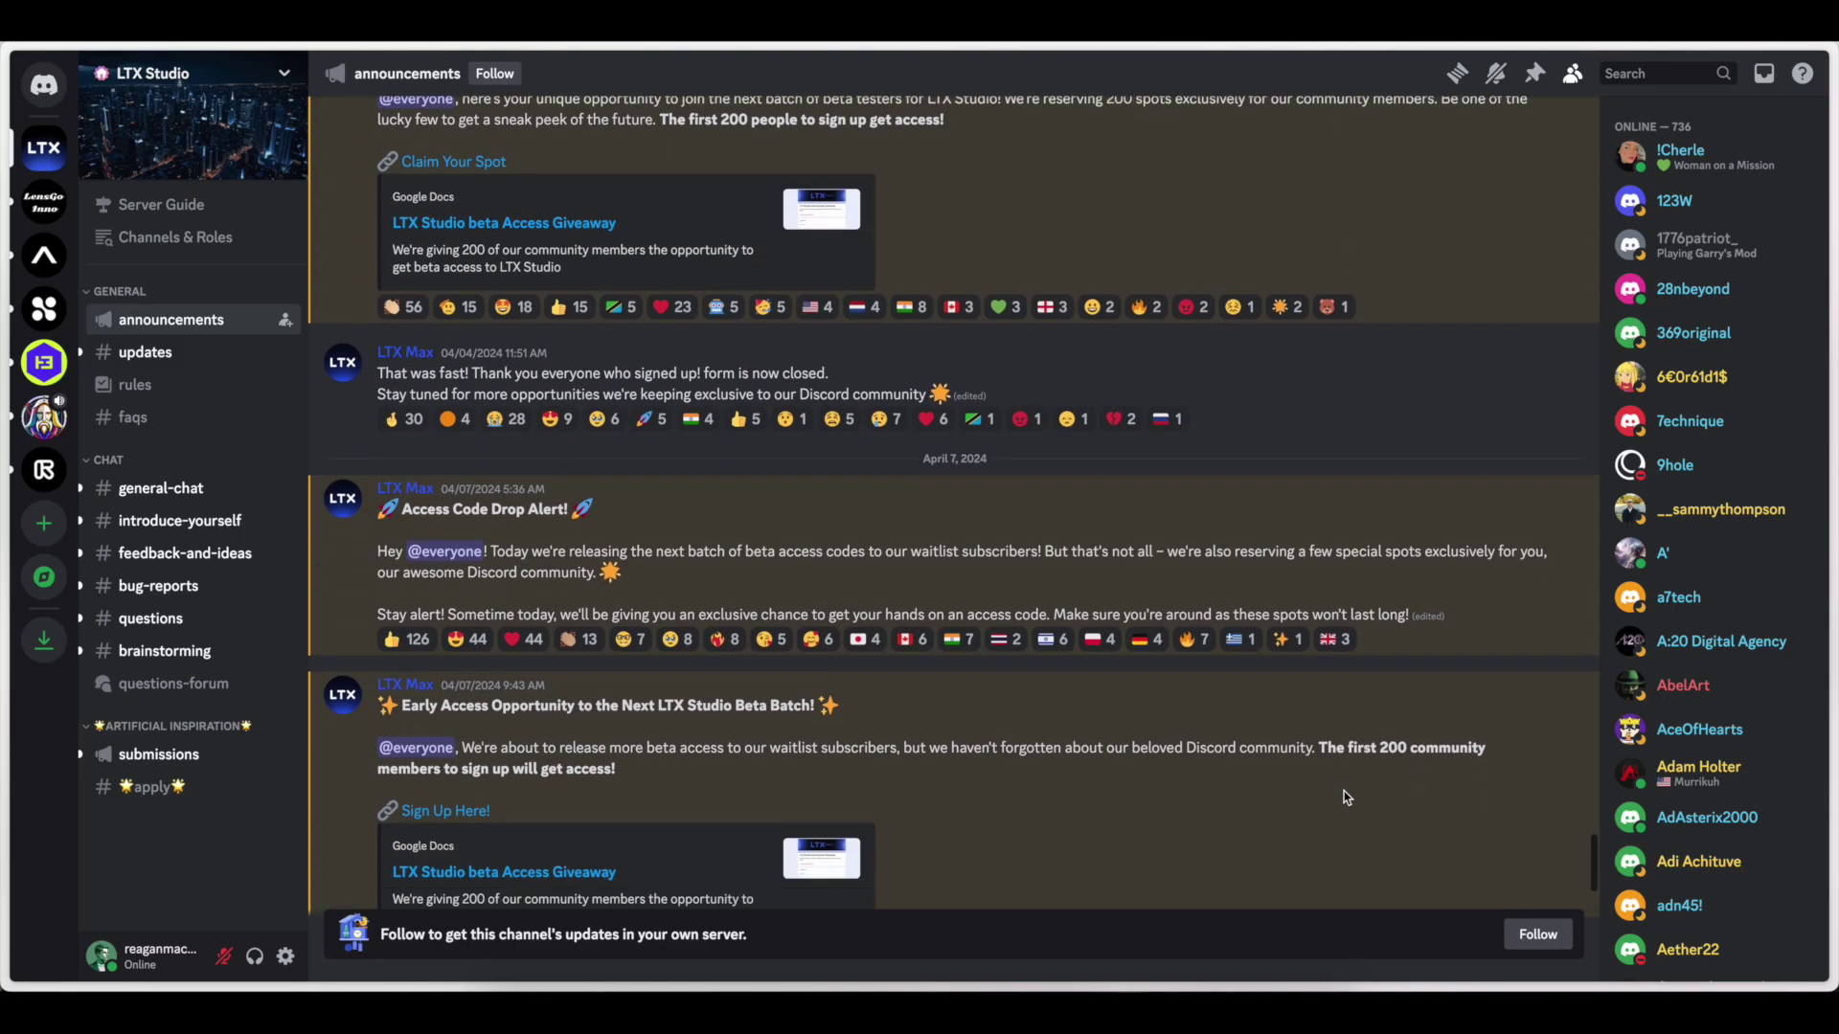
pyautogui.scroll(-5, 1342, 792)
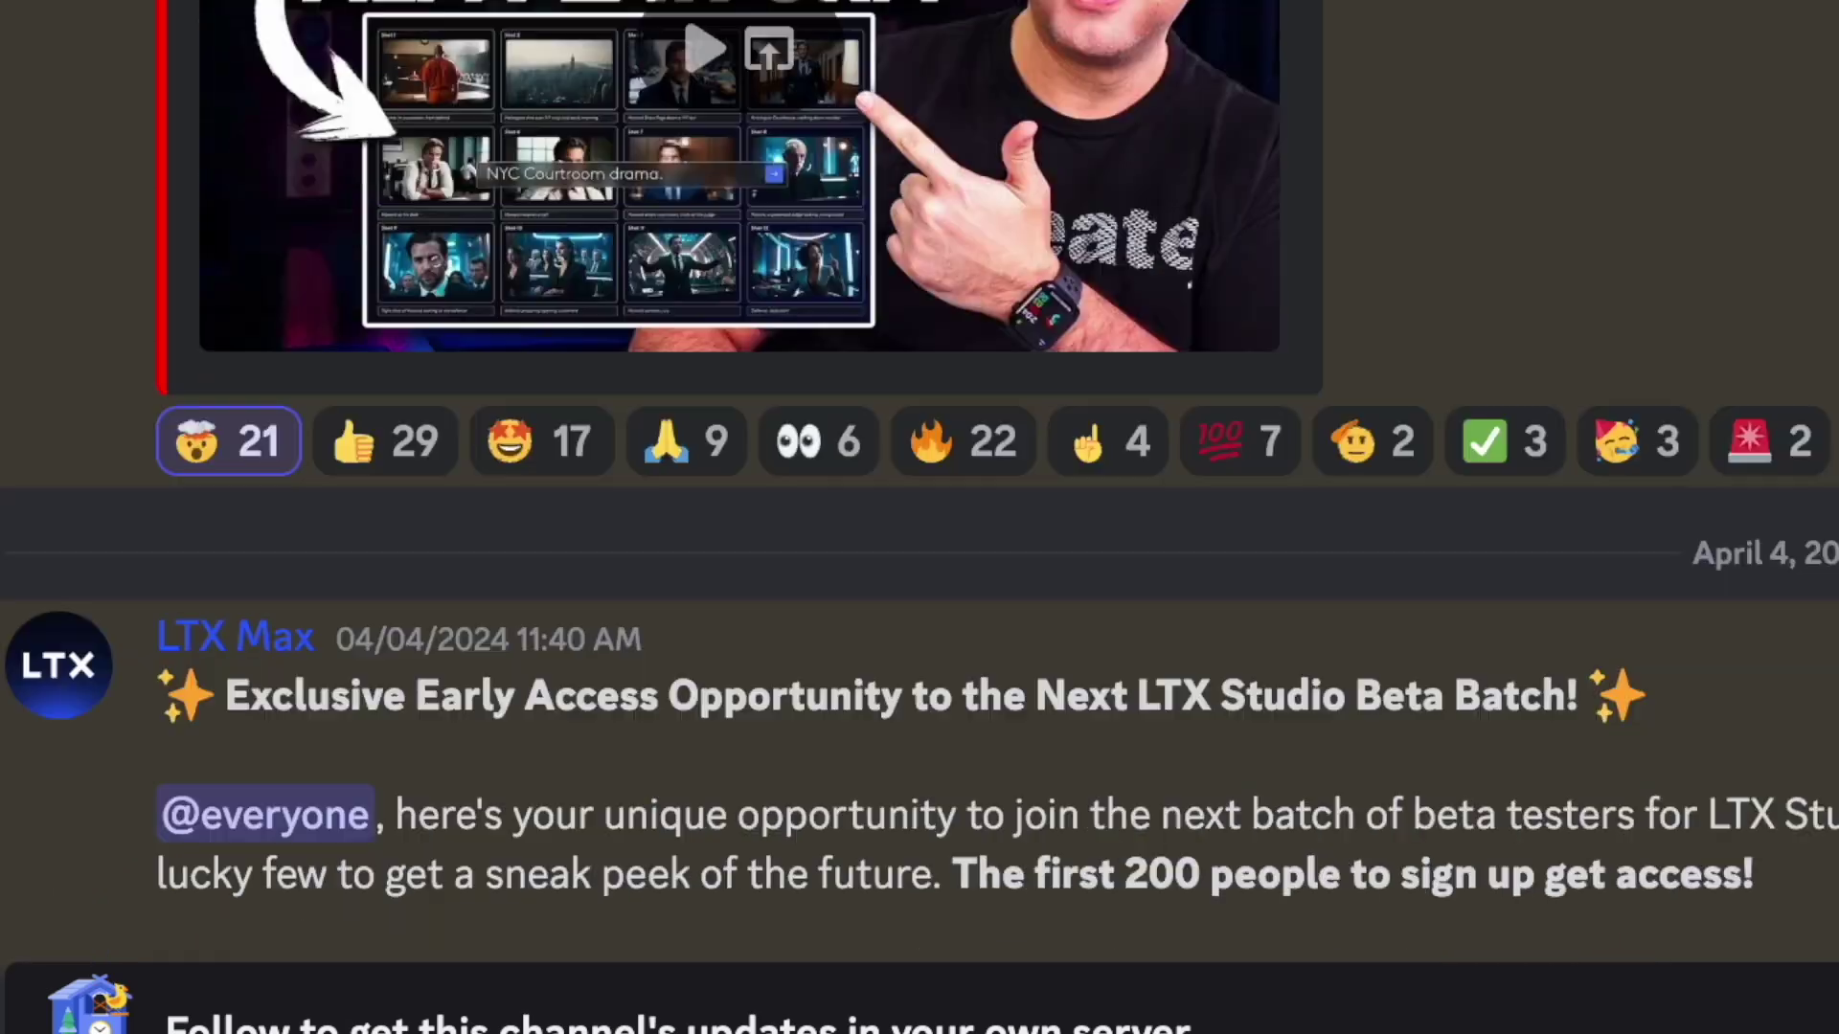
pyautogui.scroll(-10, 1379, 825)
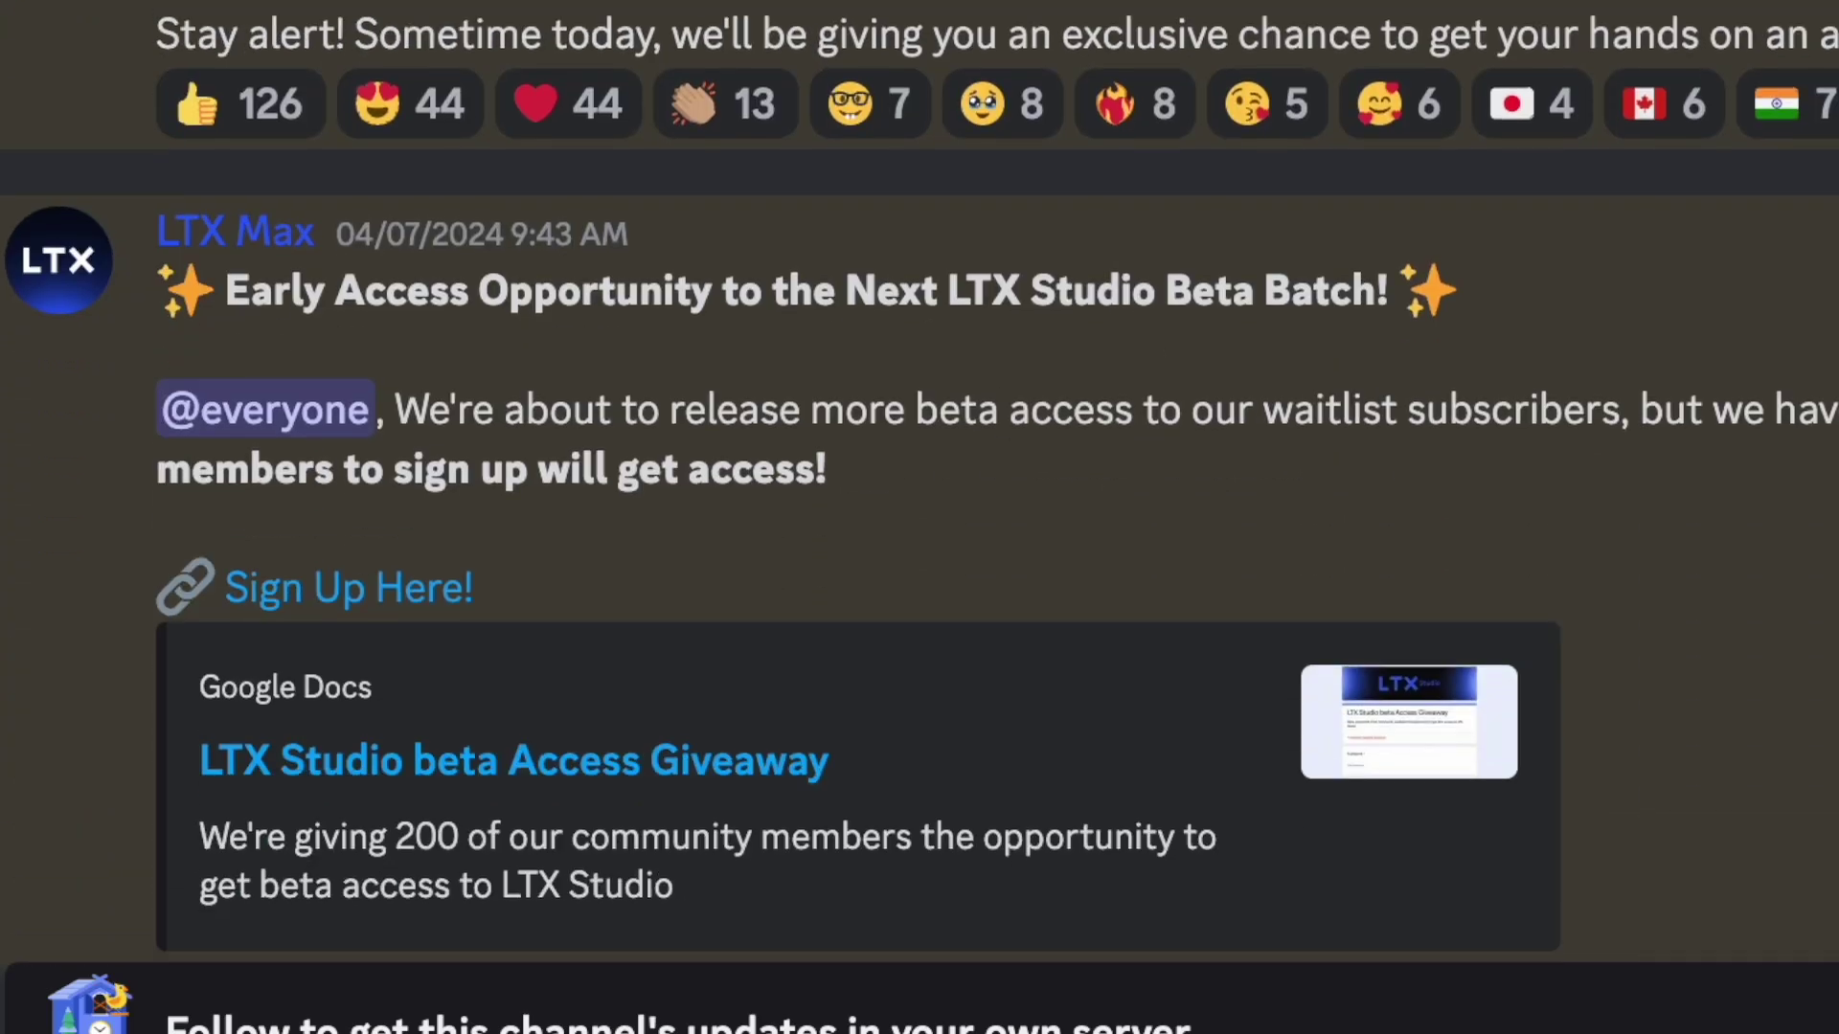
pyautogui.scroll(-8, 920, 517)
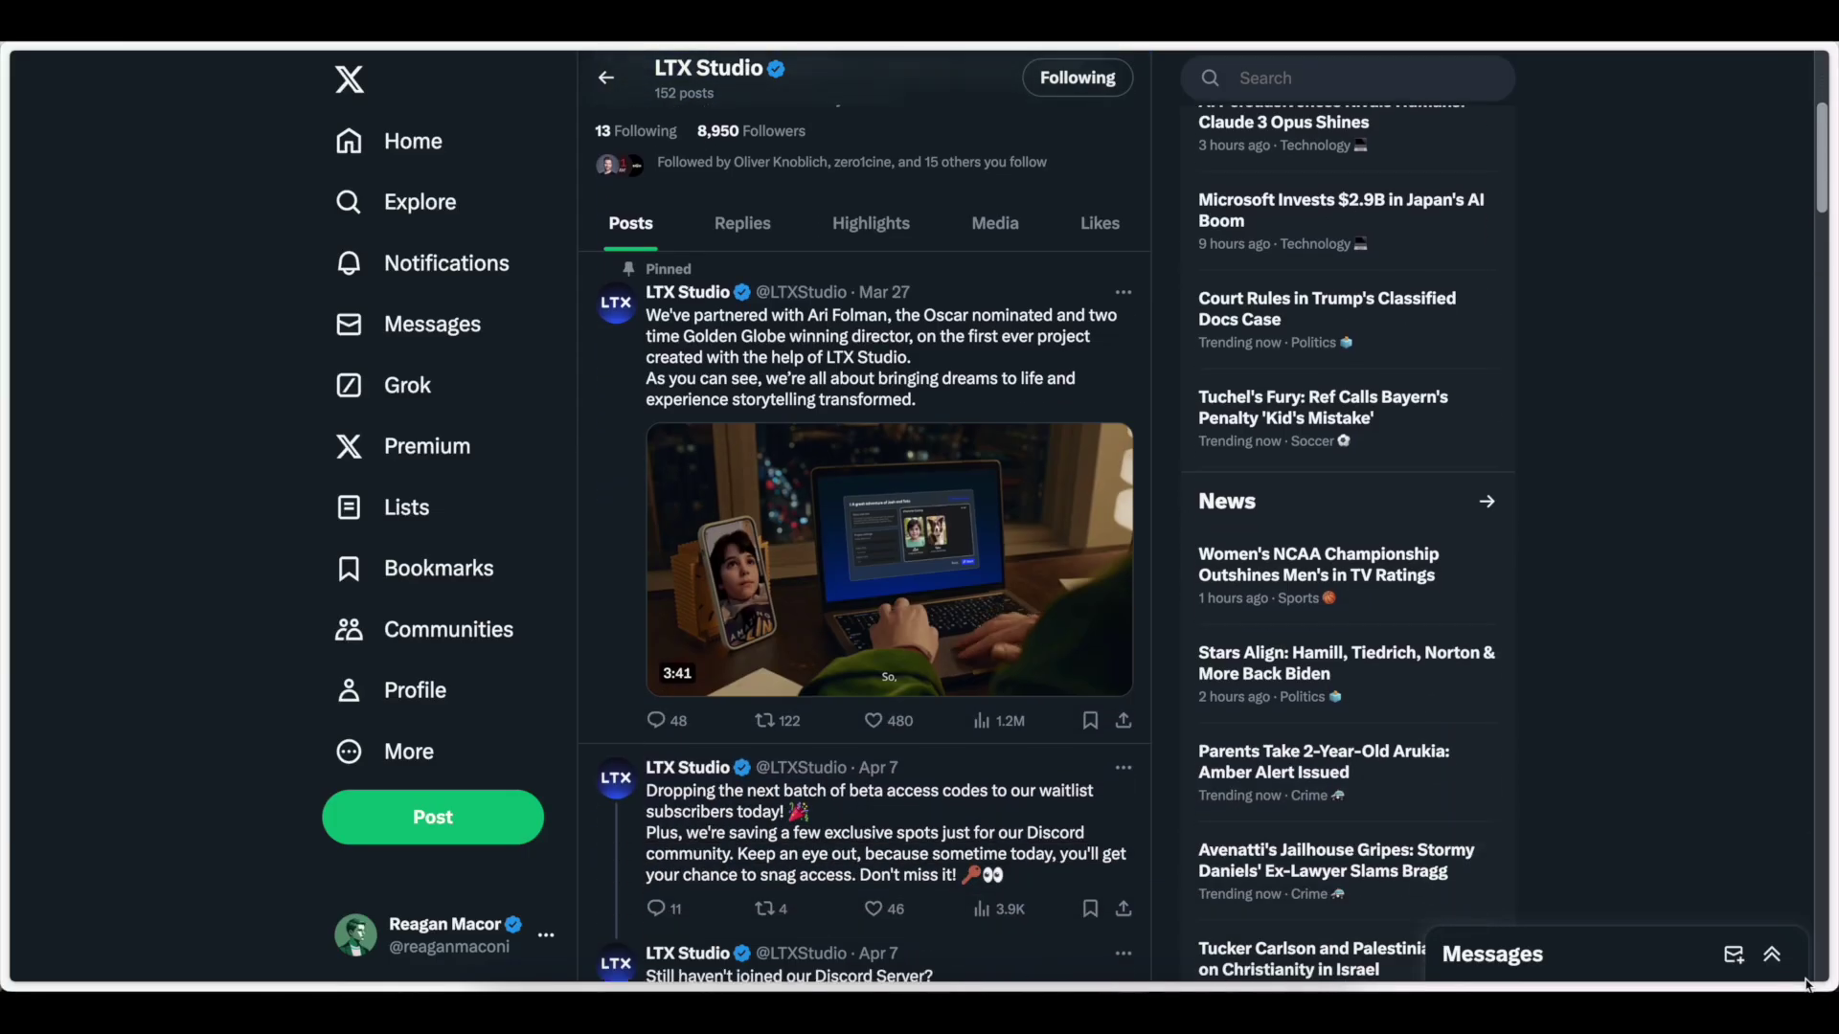
pyautogui.scroll(-7, 1807, 985)
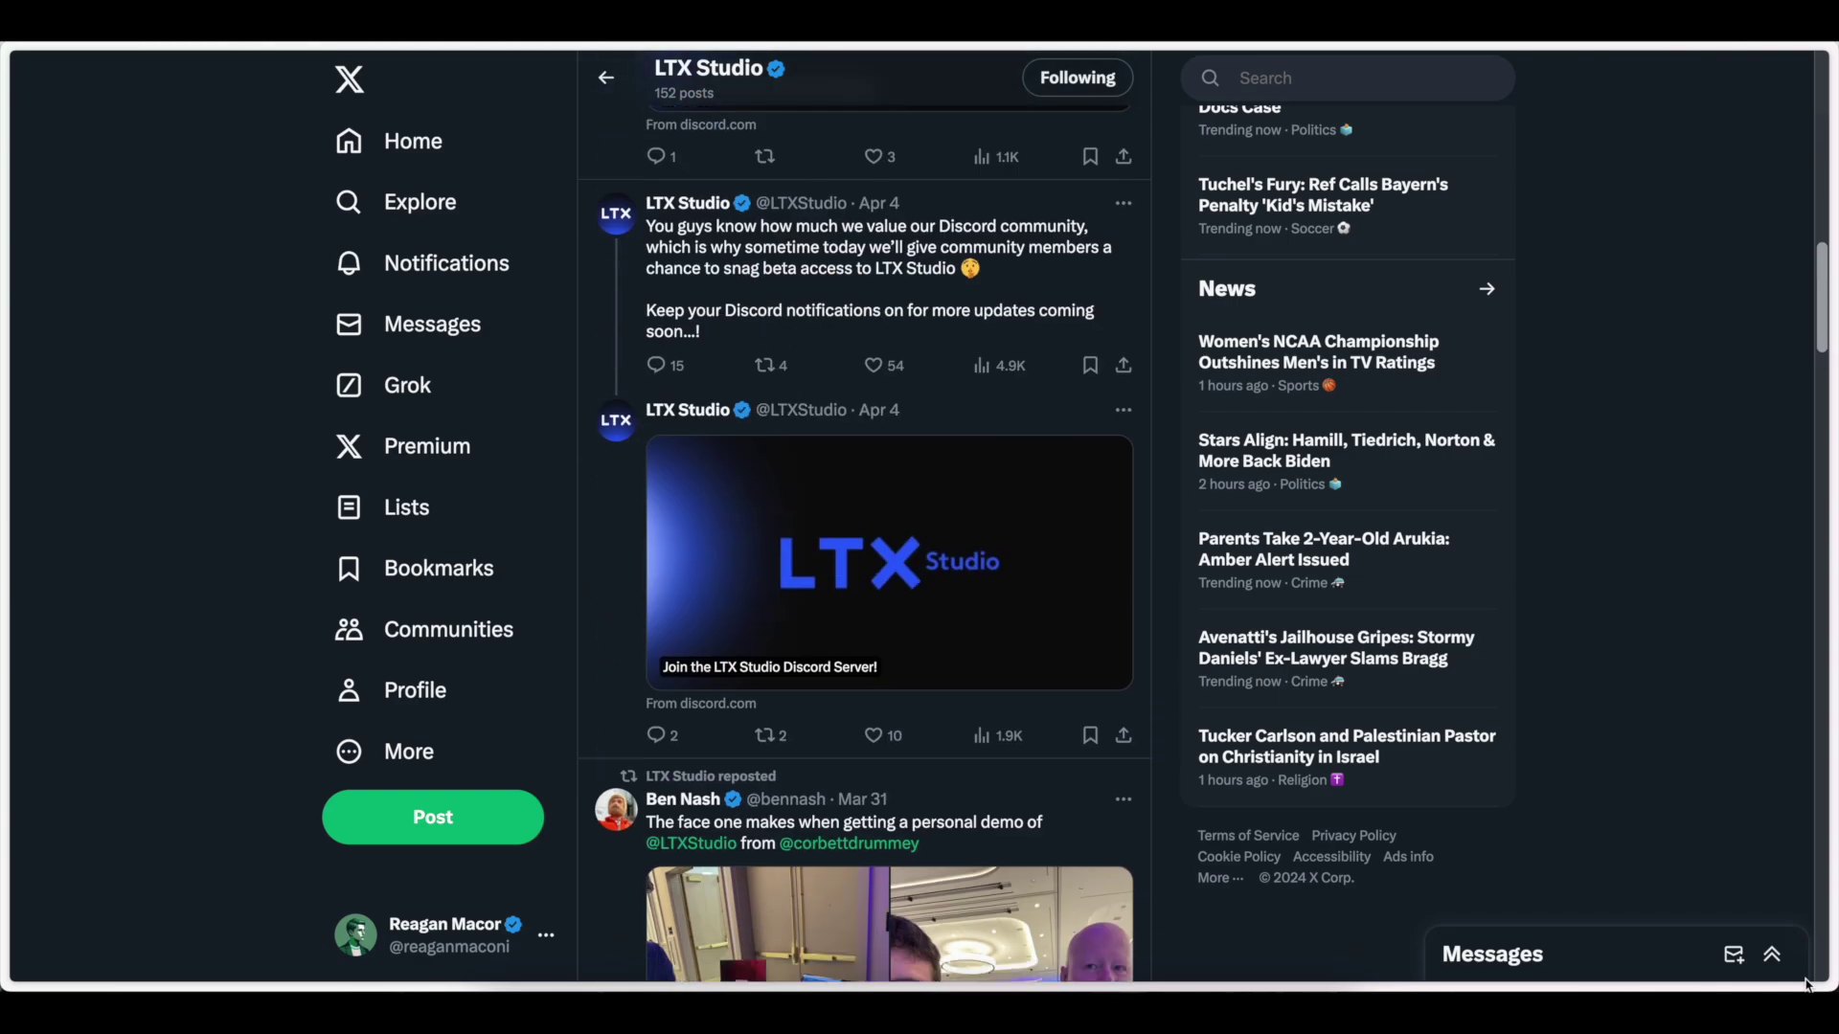
pyautogui.scroll(-20, 1808, 984)
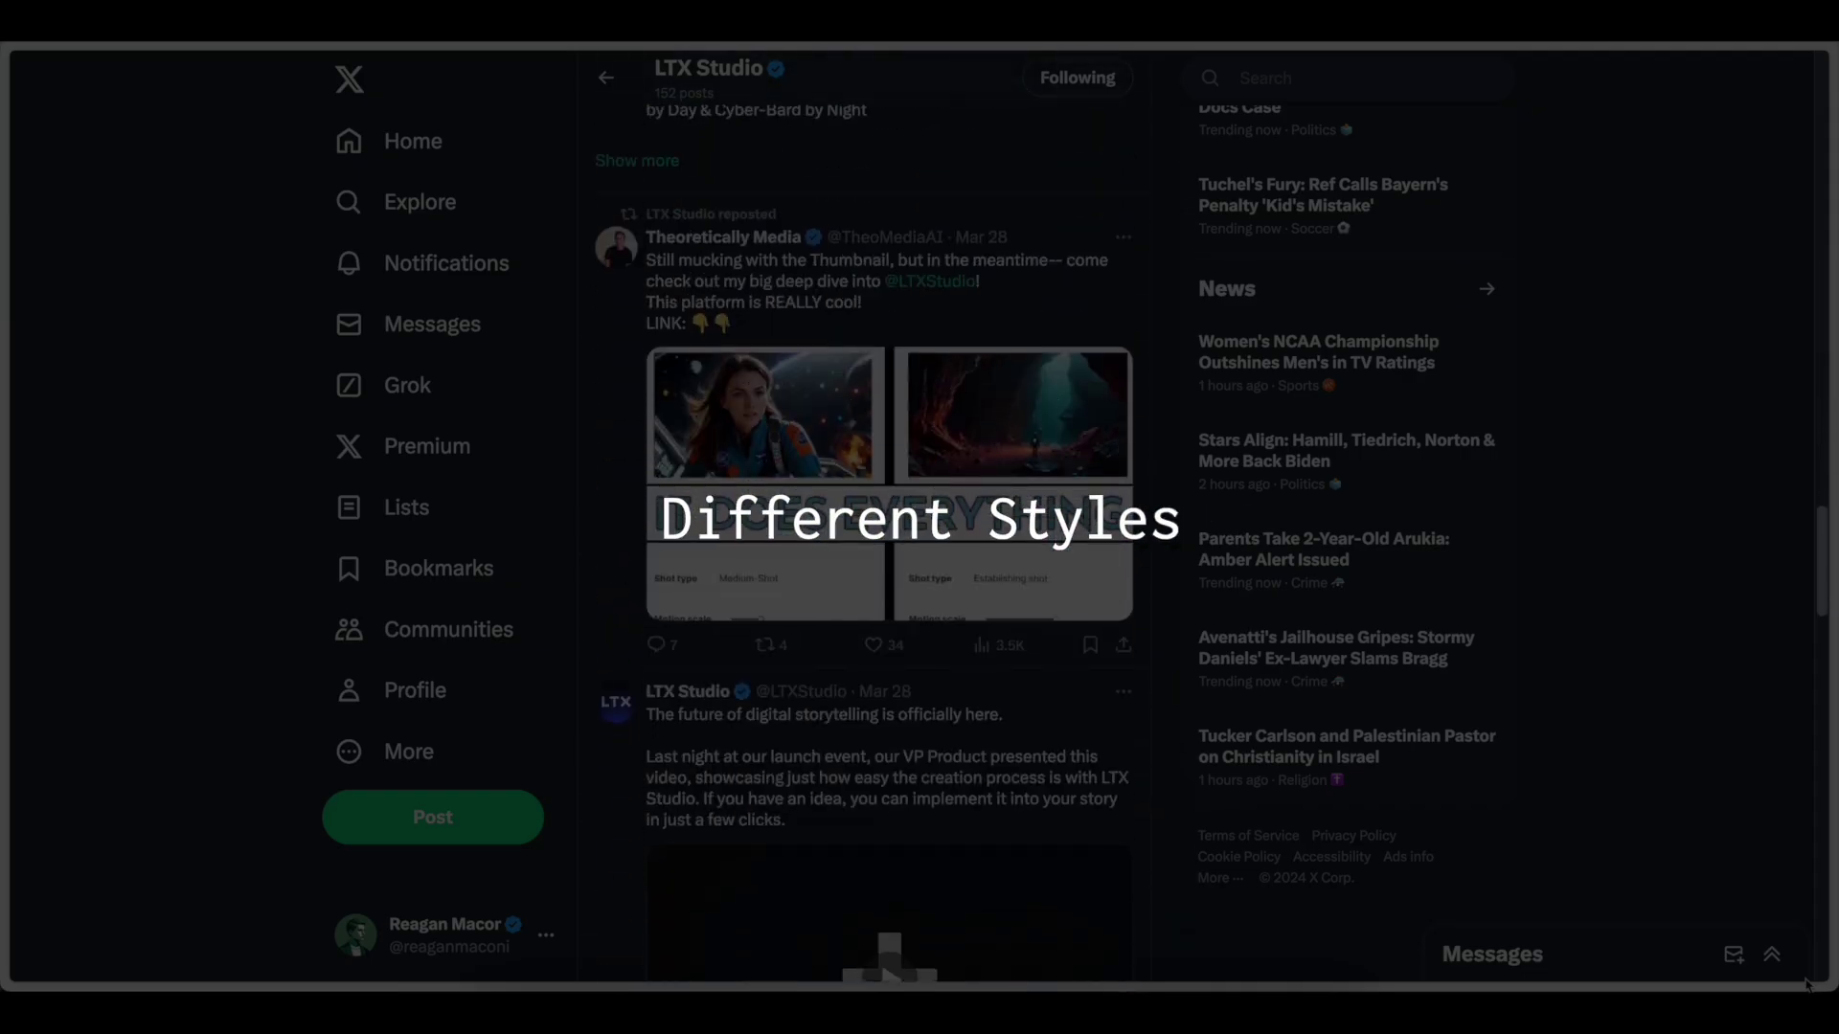
pyautogui.scroll(-15, 1807, 985)
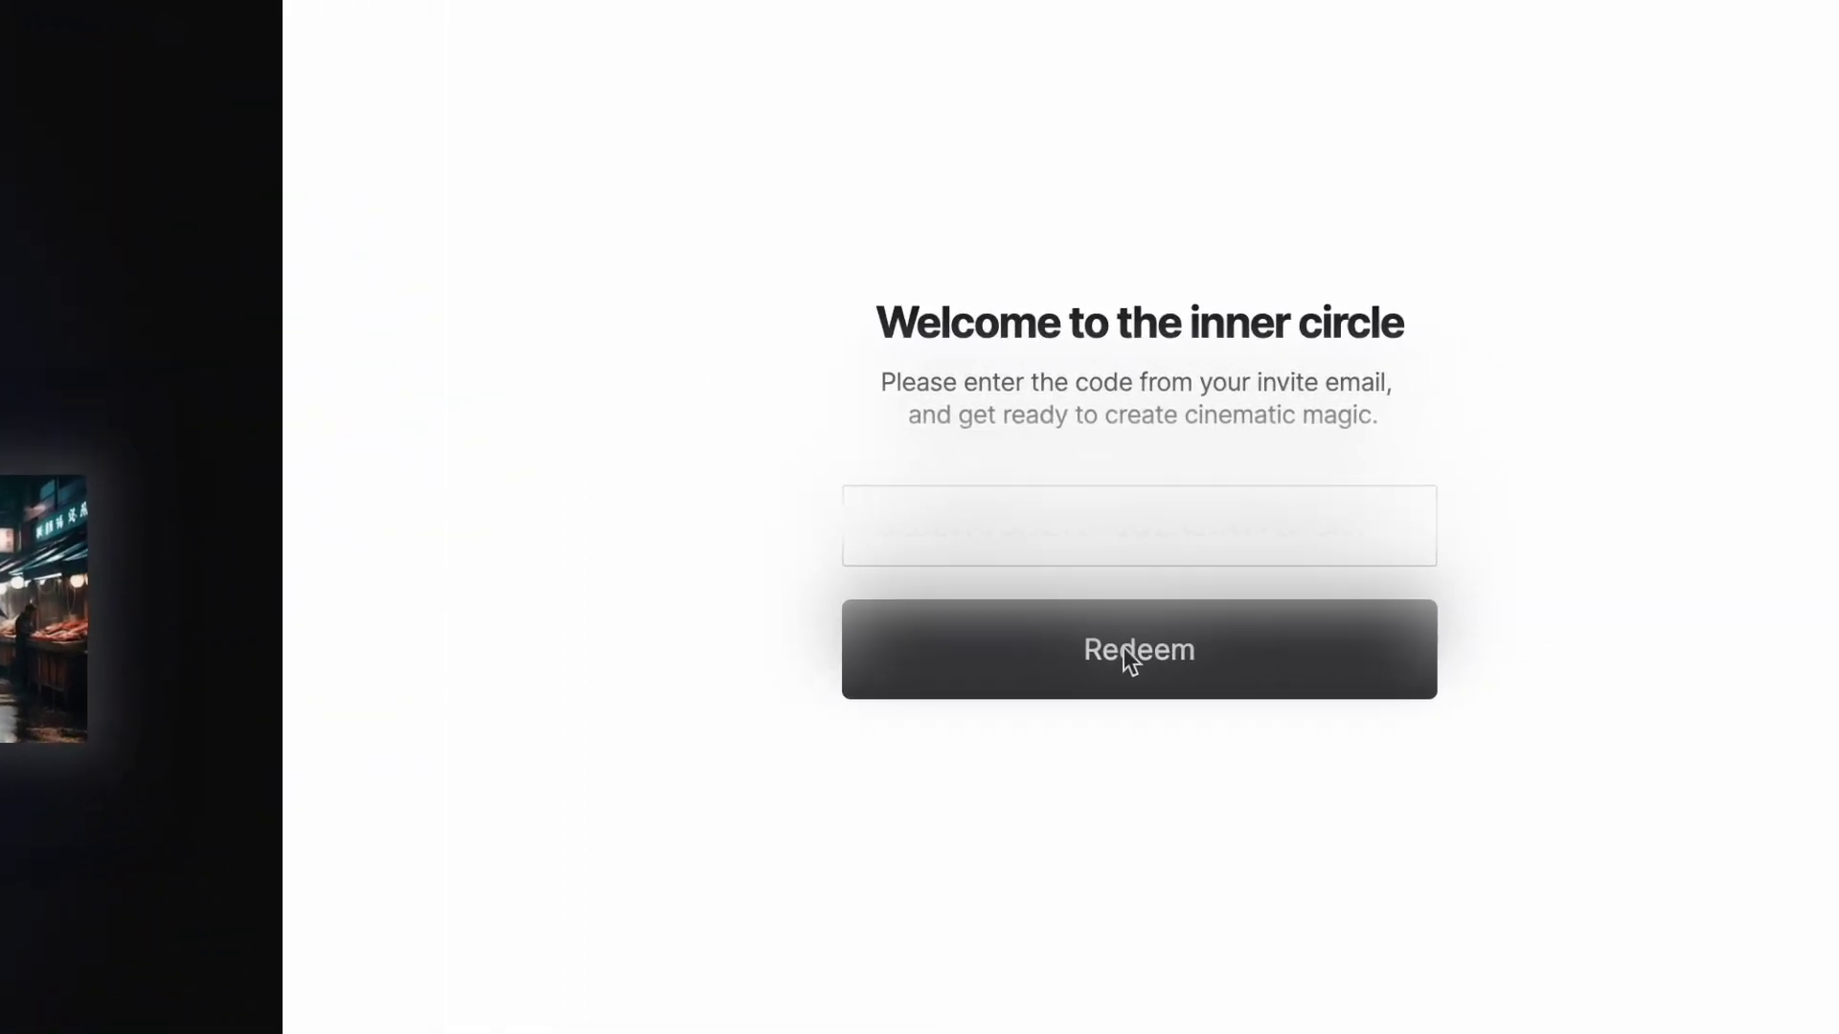
pyautogui.click(1127, 651)
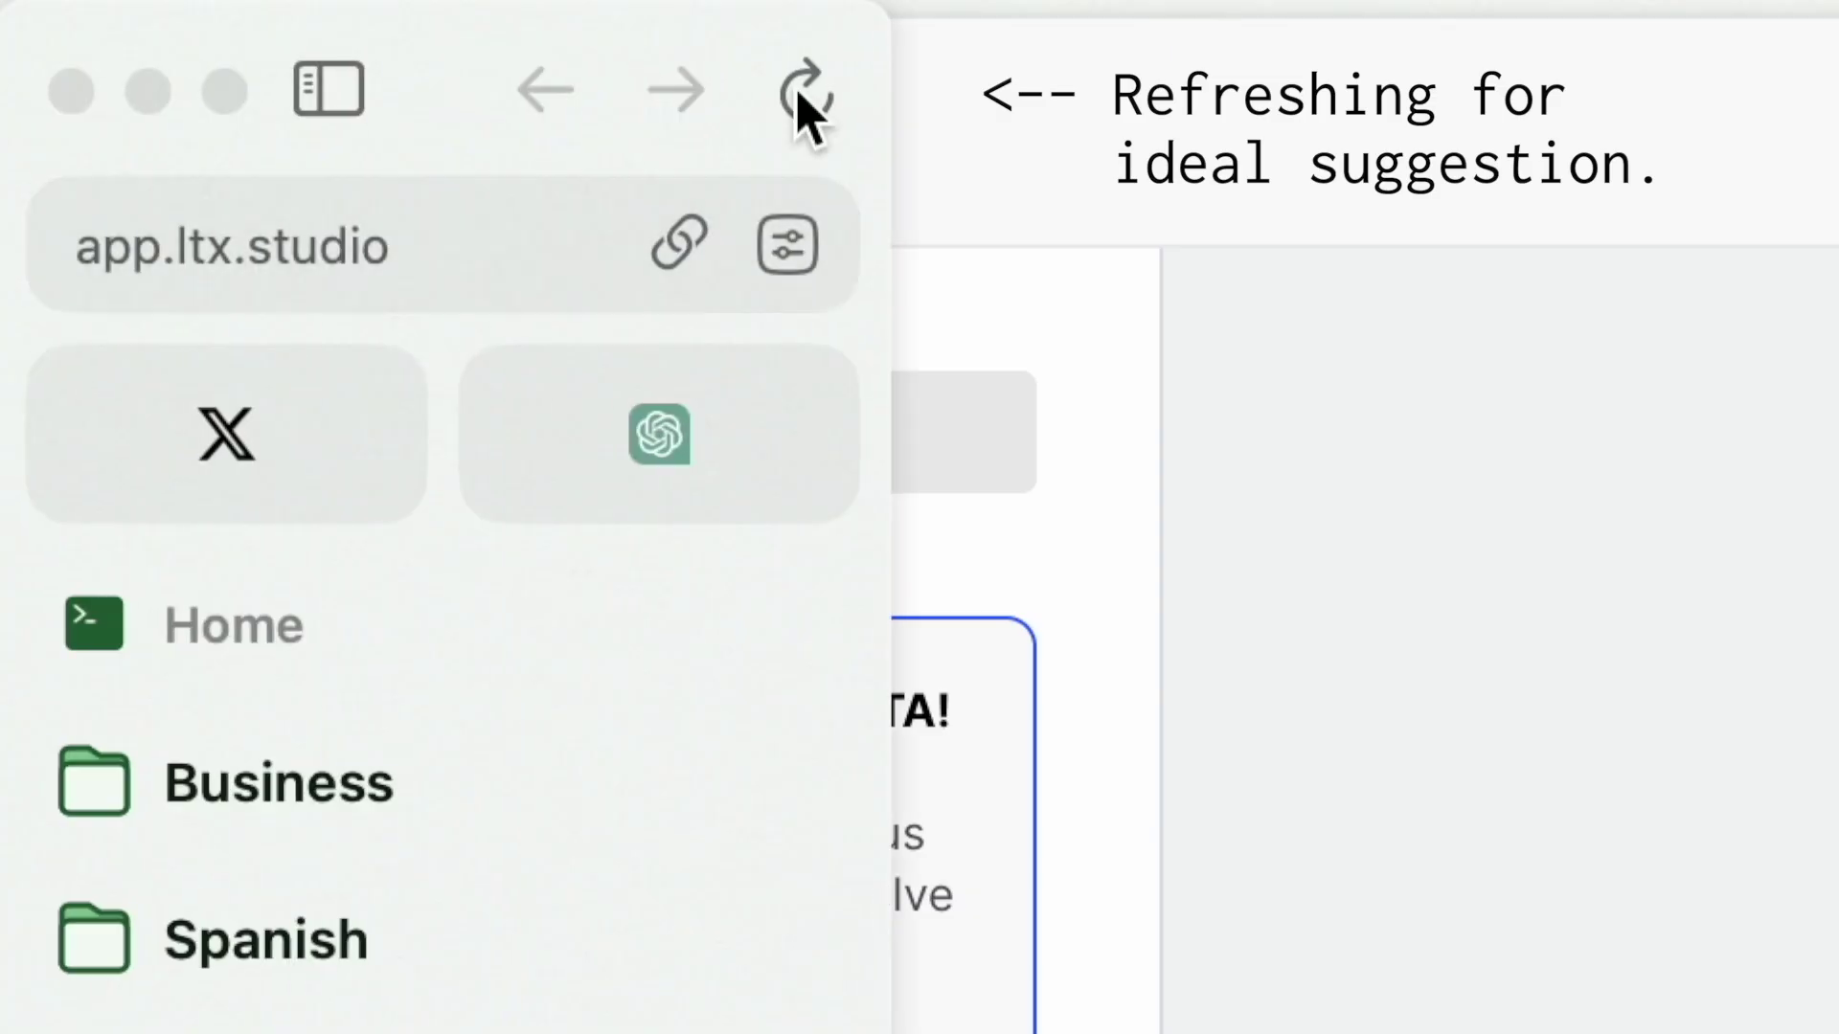
pyautogui.click(819, 96)
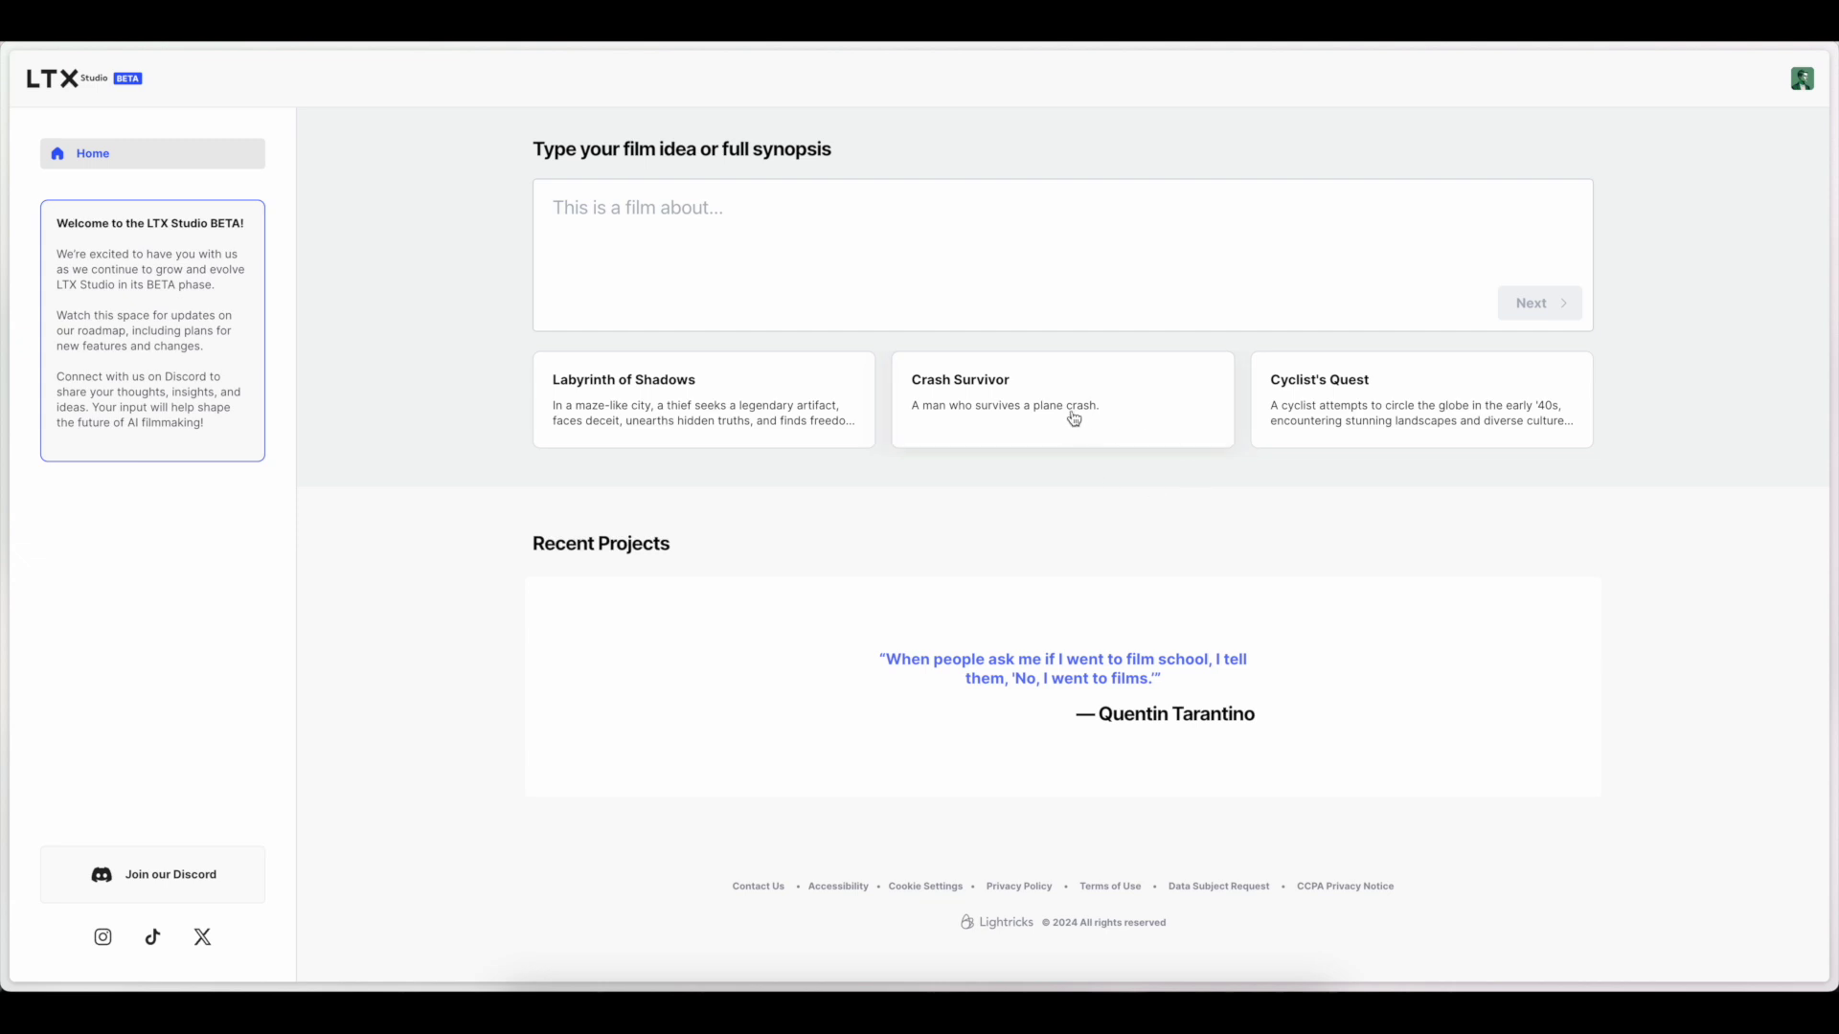
# - Use the Crash Survivor idea as the synopsis and generate The Survivor's story and cast
pyautogui.click(1164, 416)
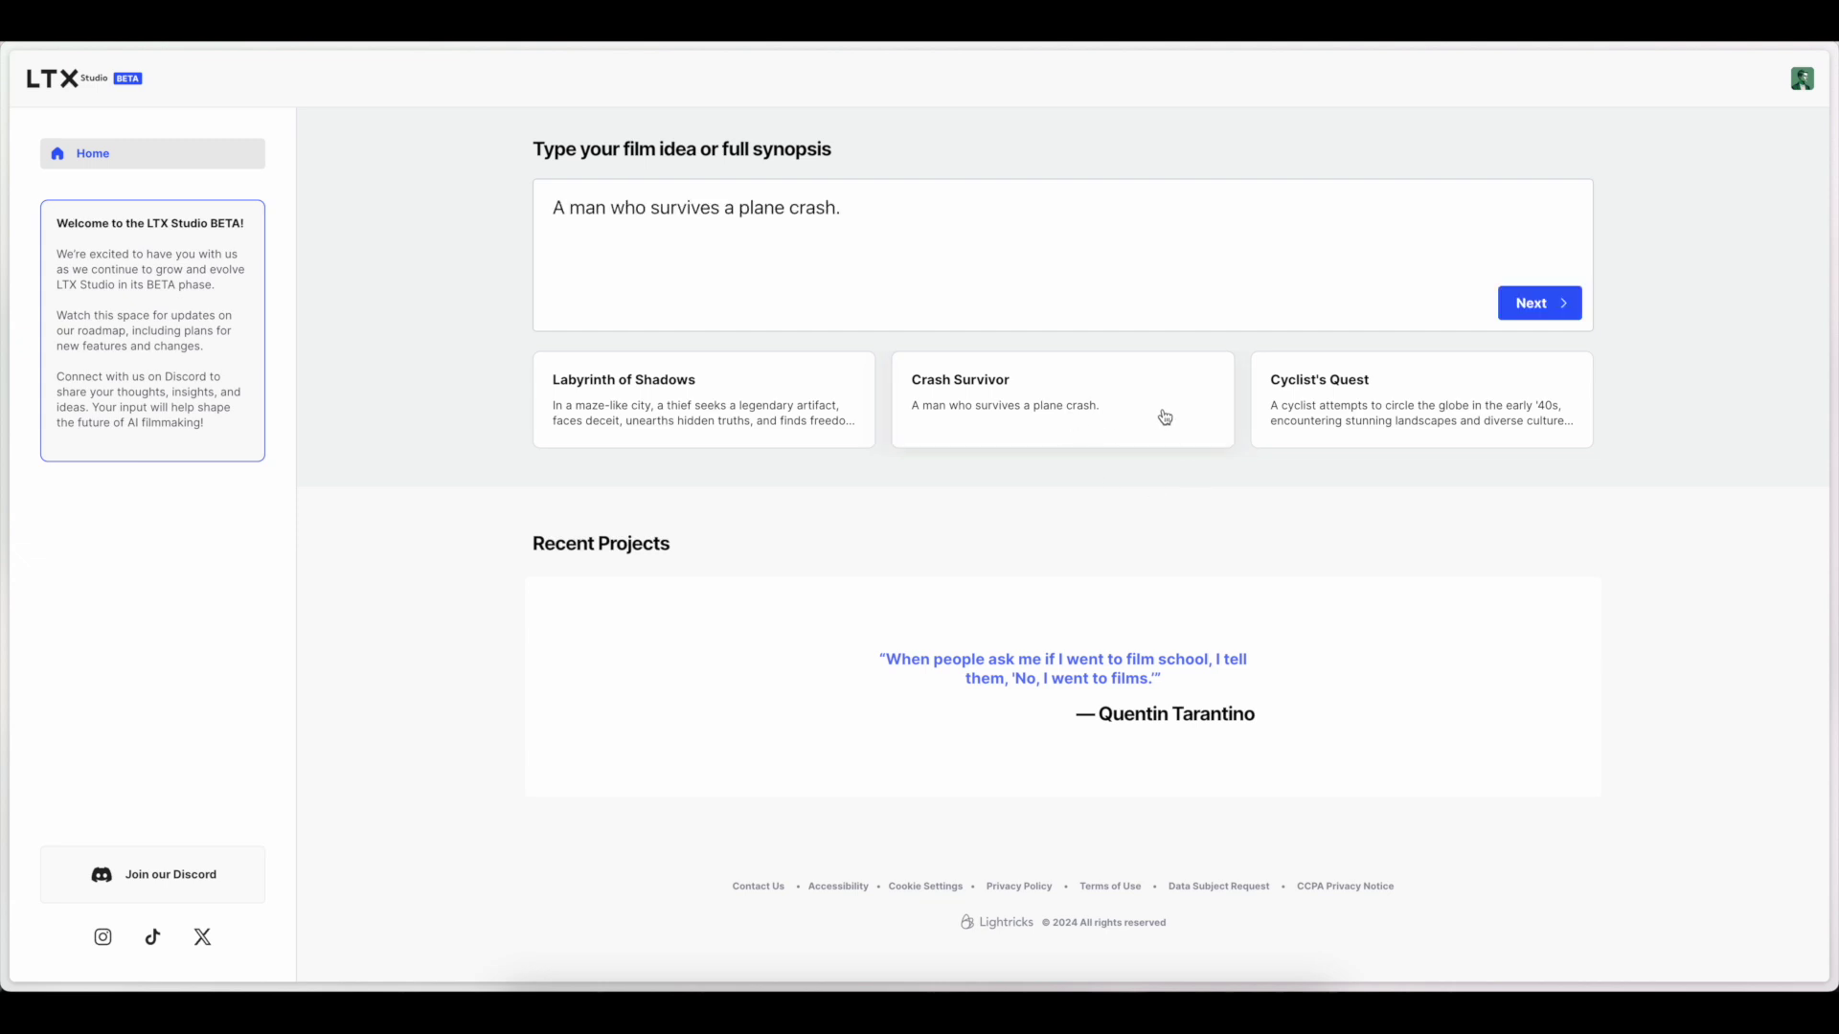
pyautogui.click(1546, 302)
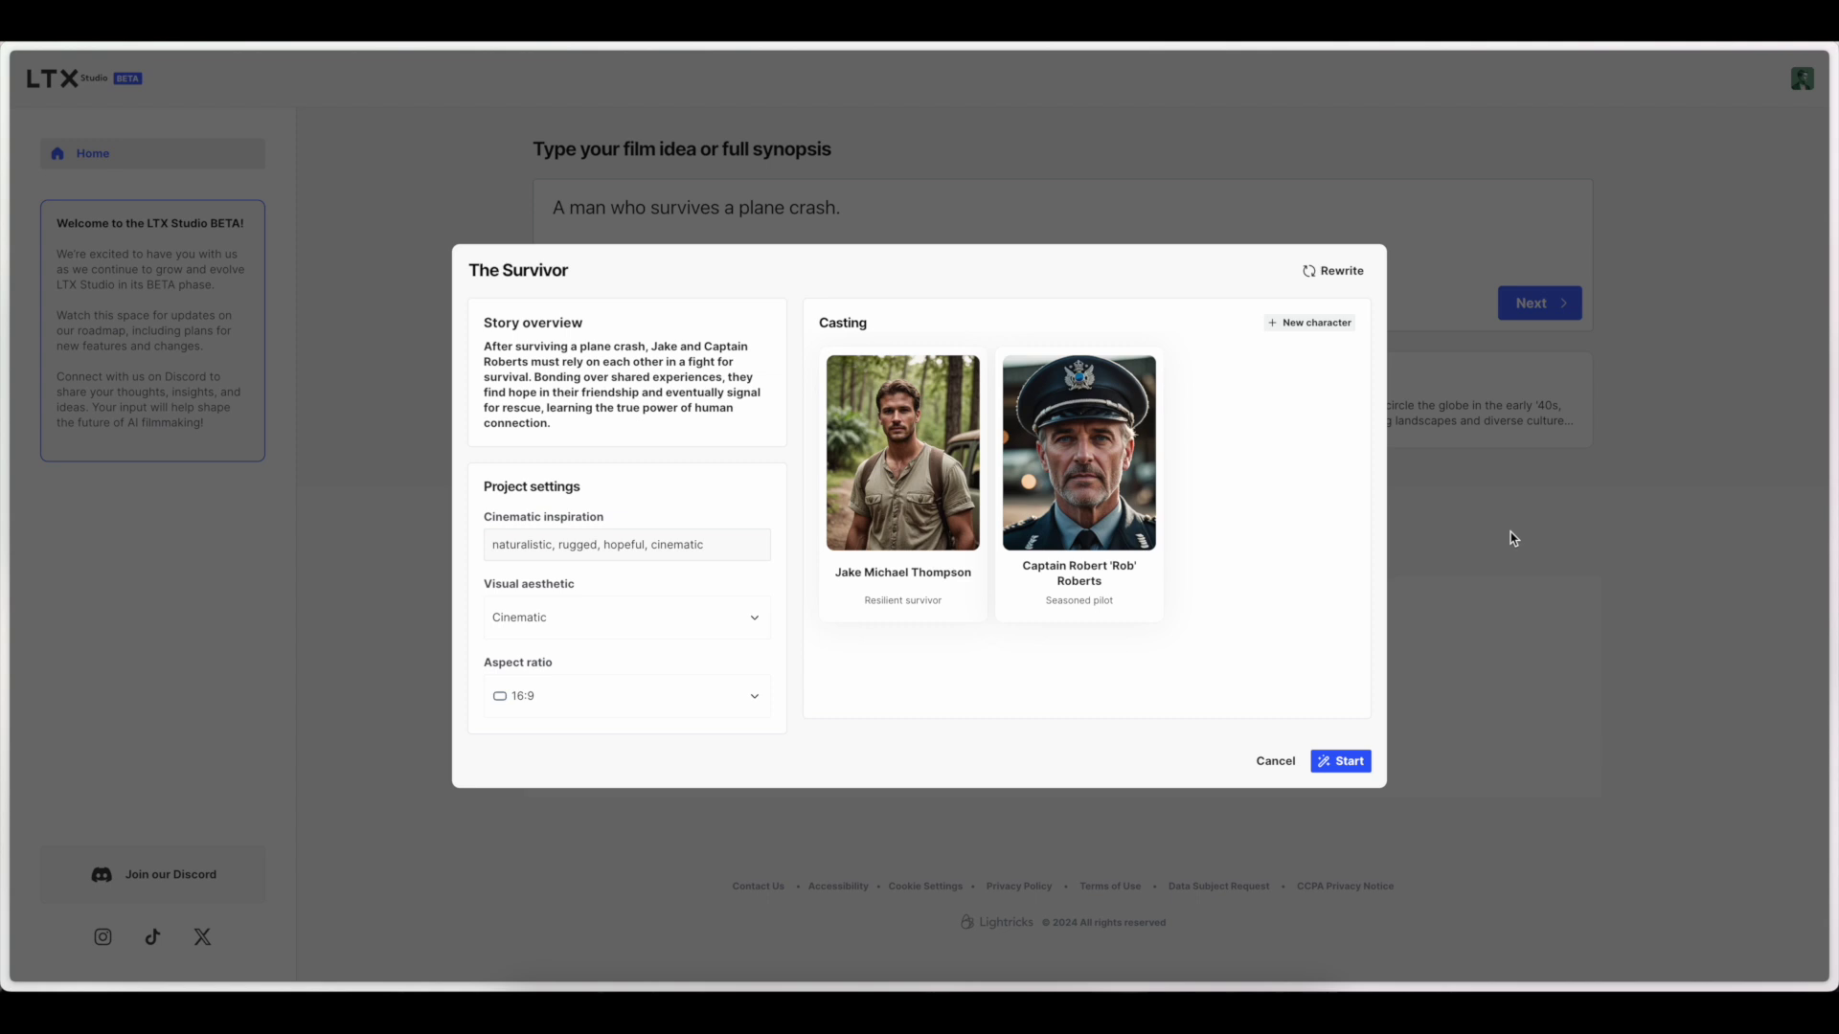
pyautogui.click(752, 620)
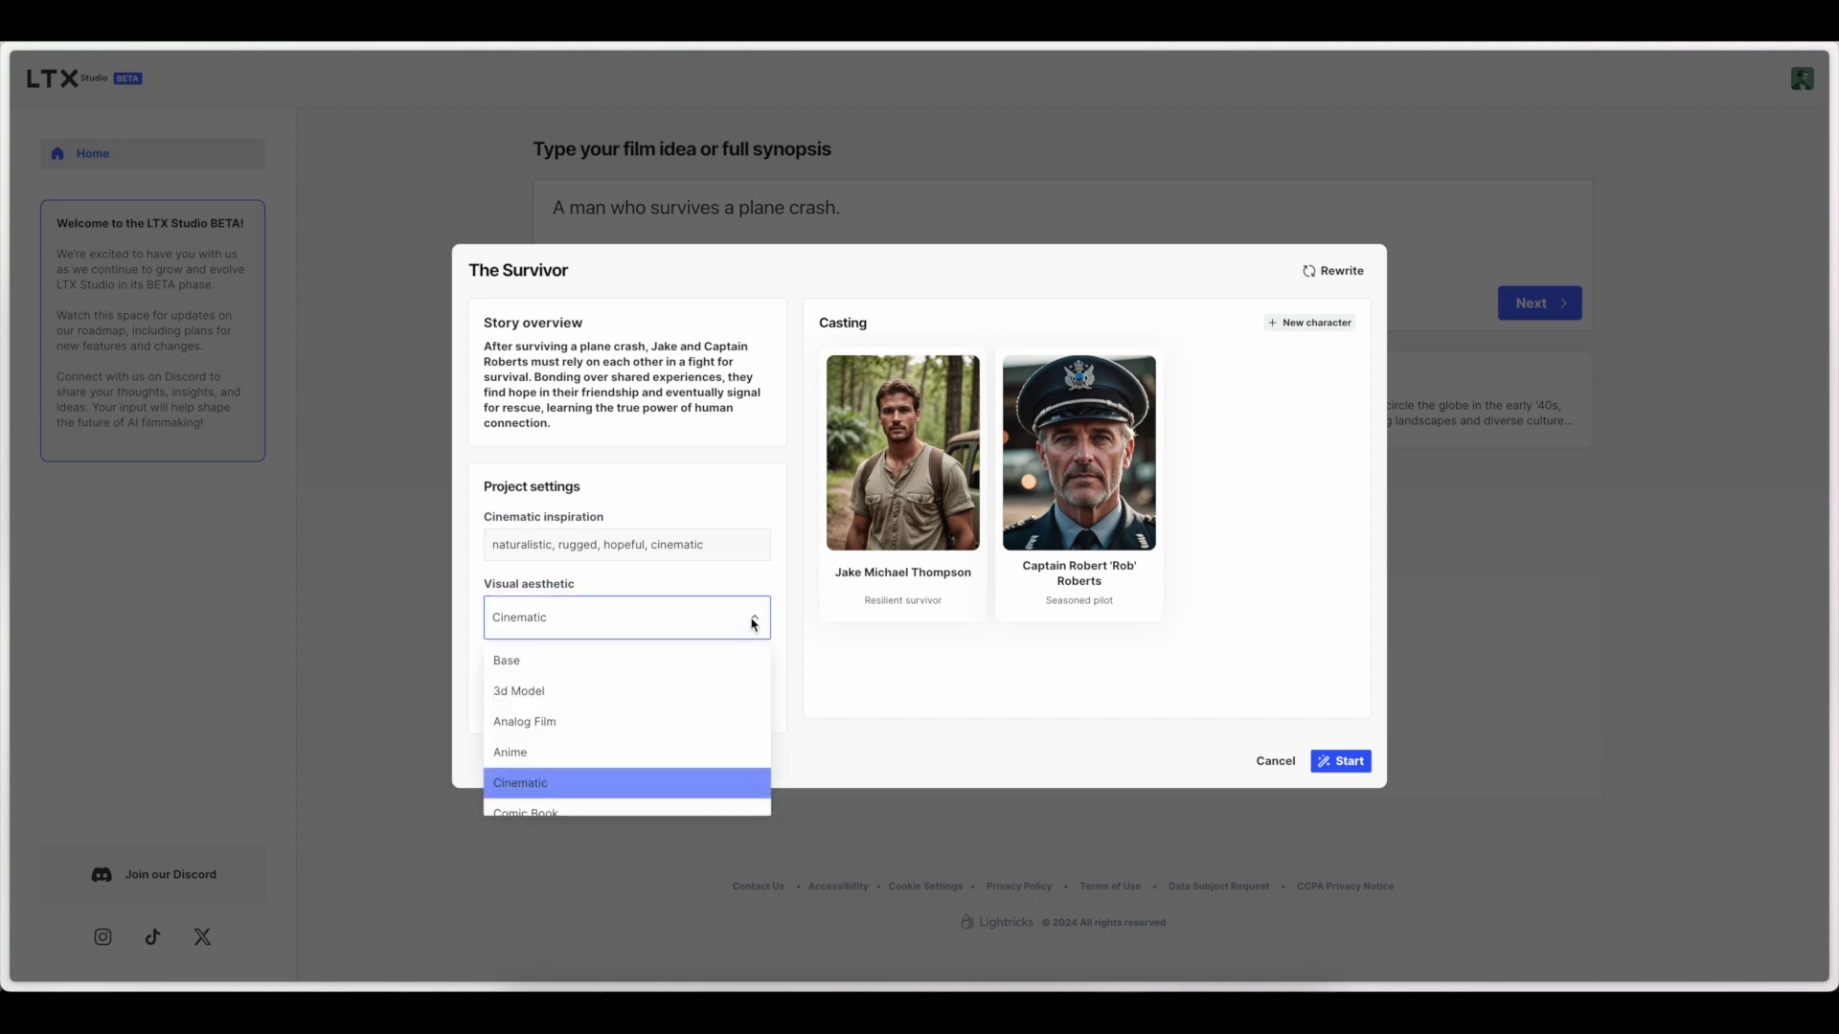
pyautogui.scroll(-3, 756, 722)
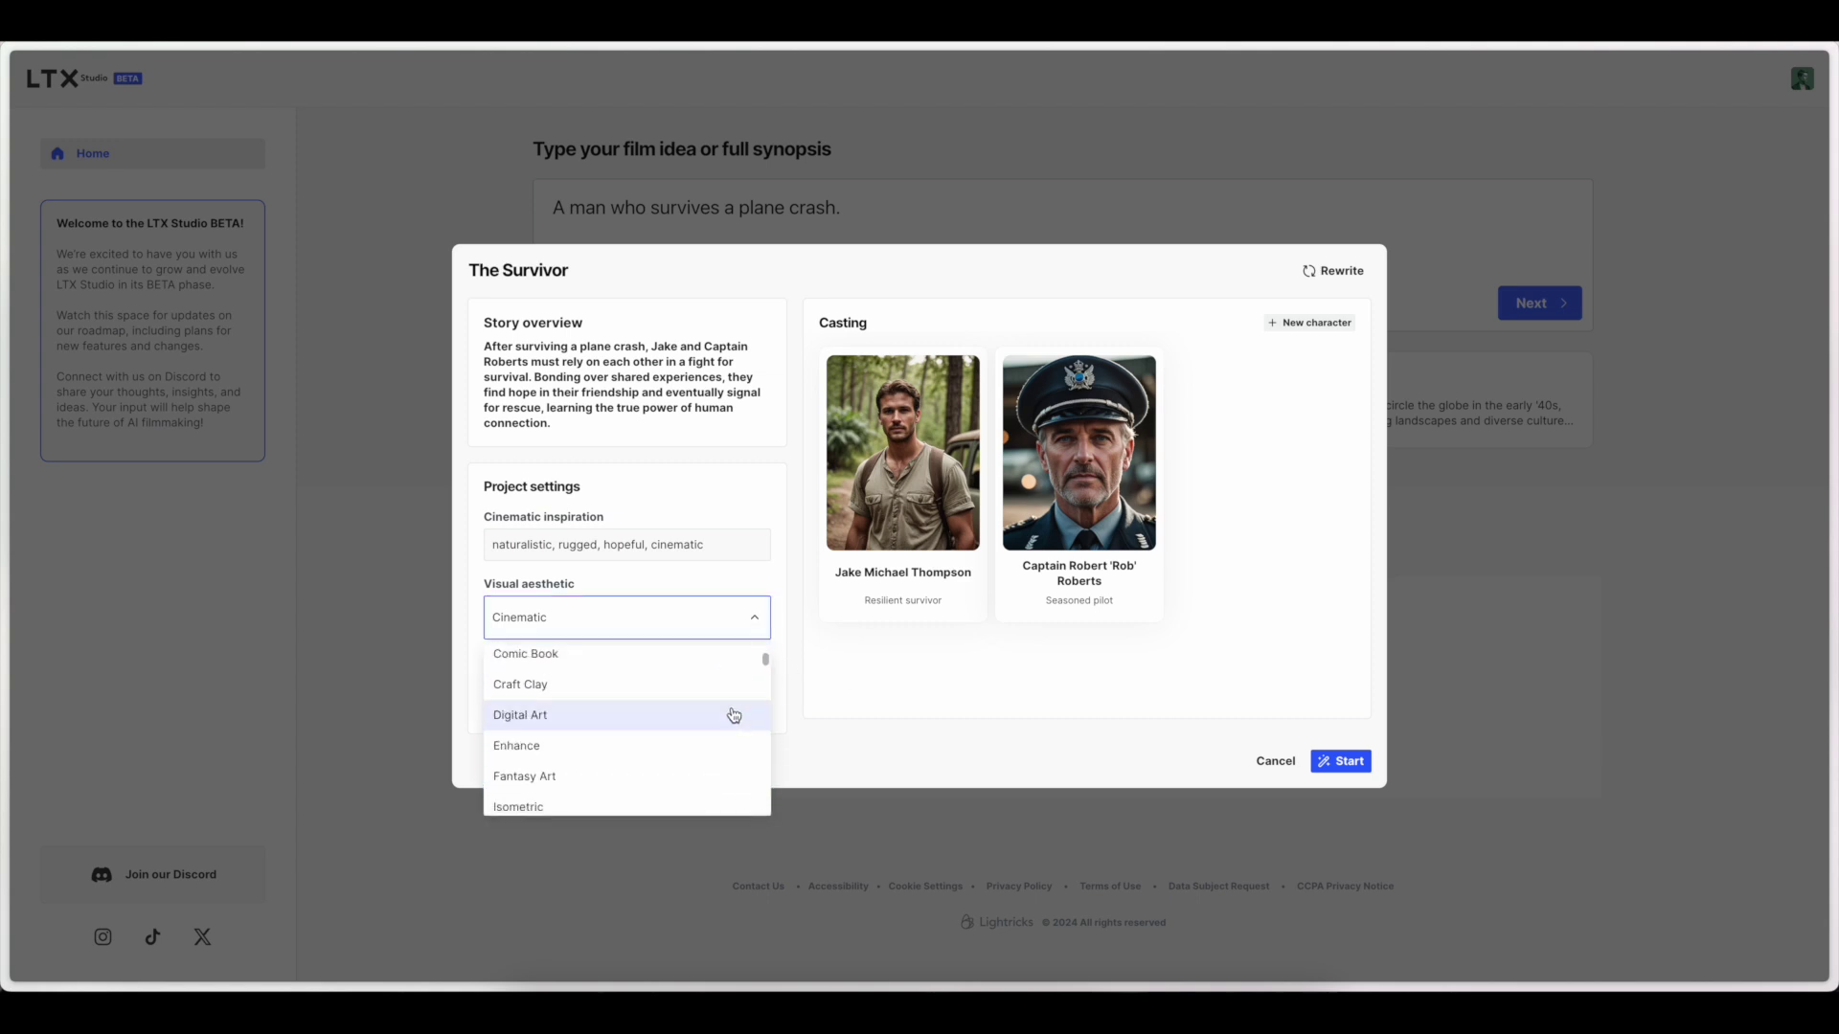
pyautogui.scroll(-3, 735, 713)
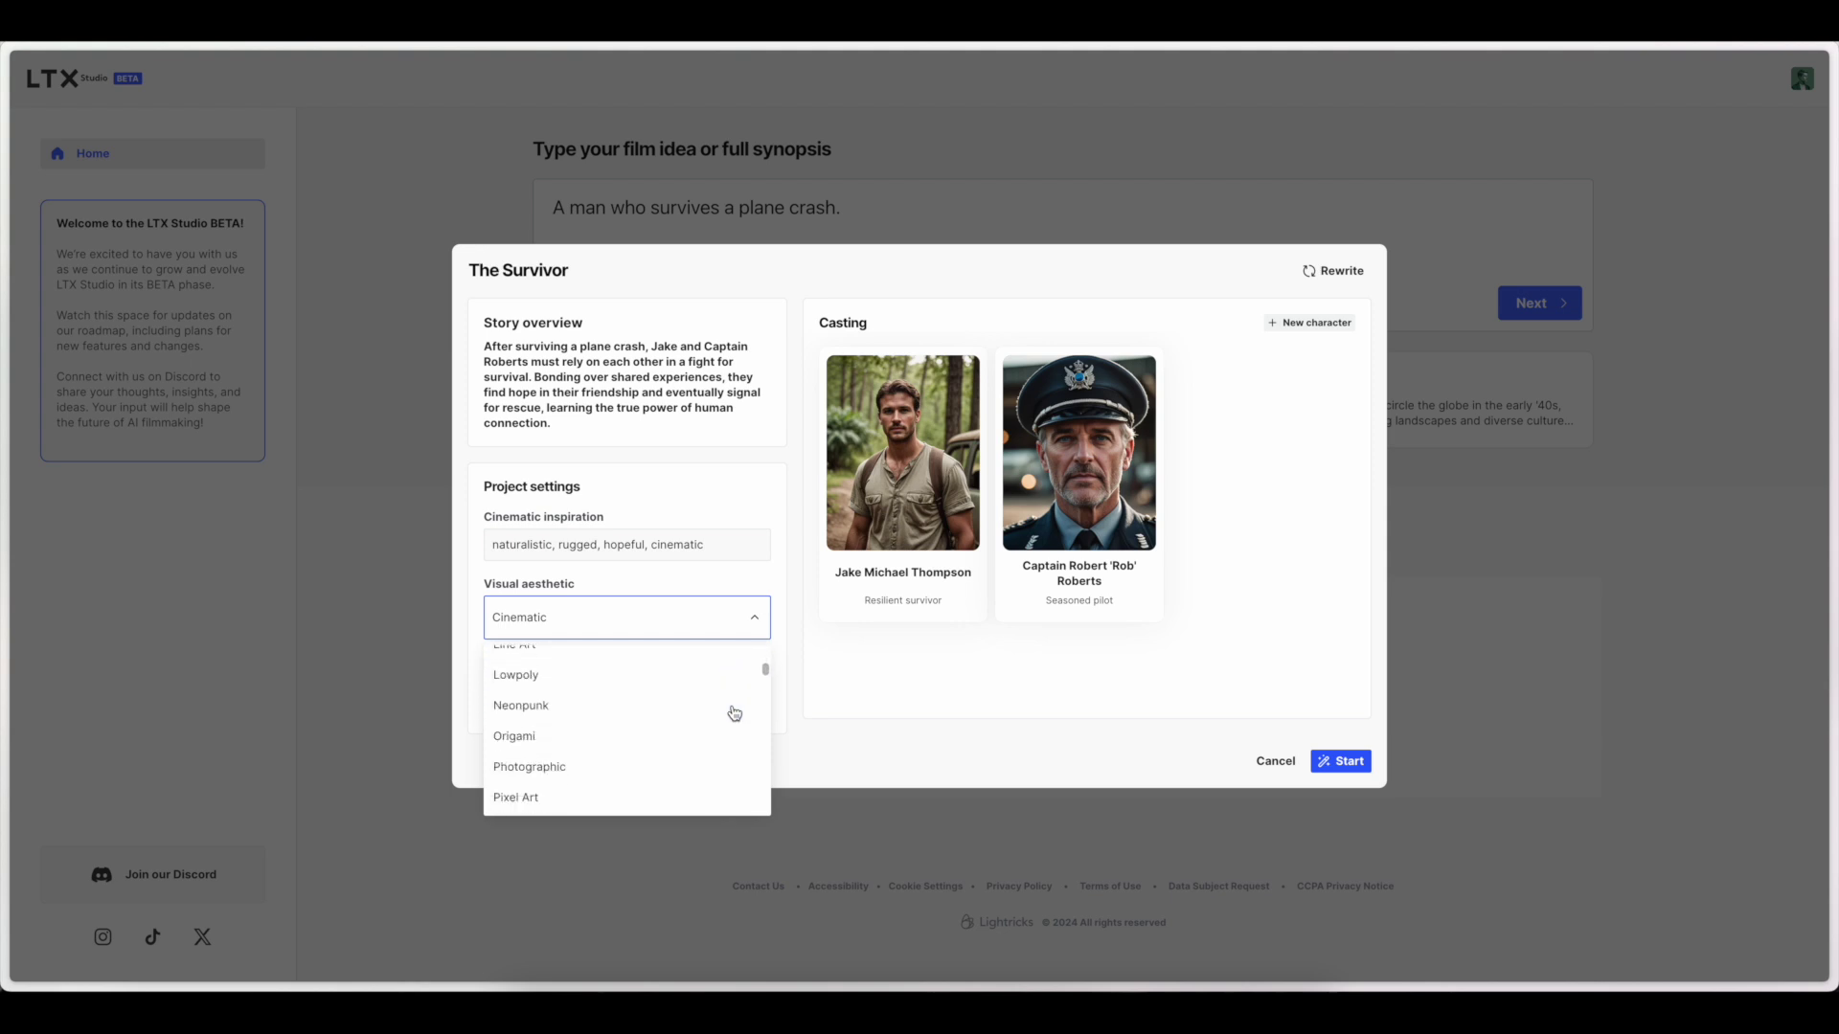
pyautogui.scroll(-5, 734, 713)
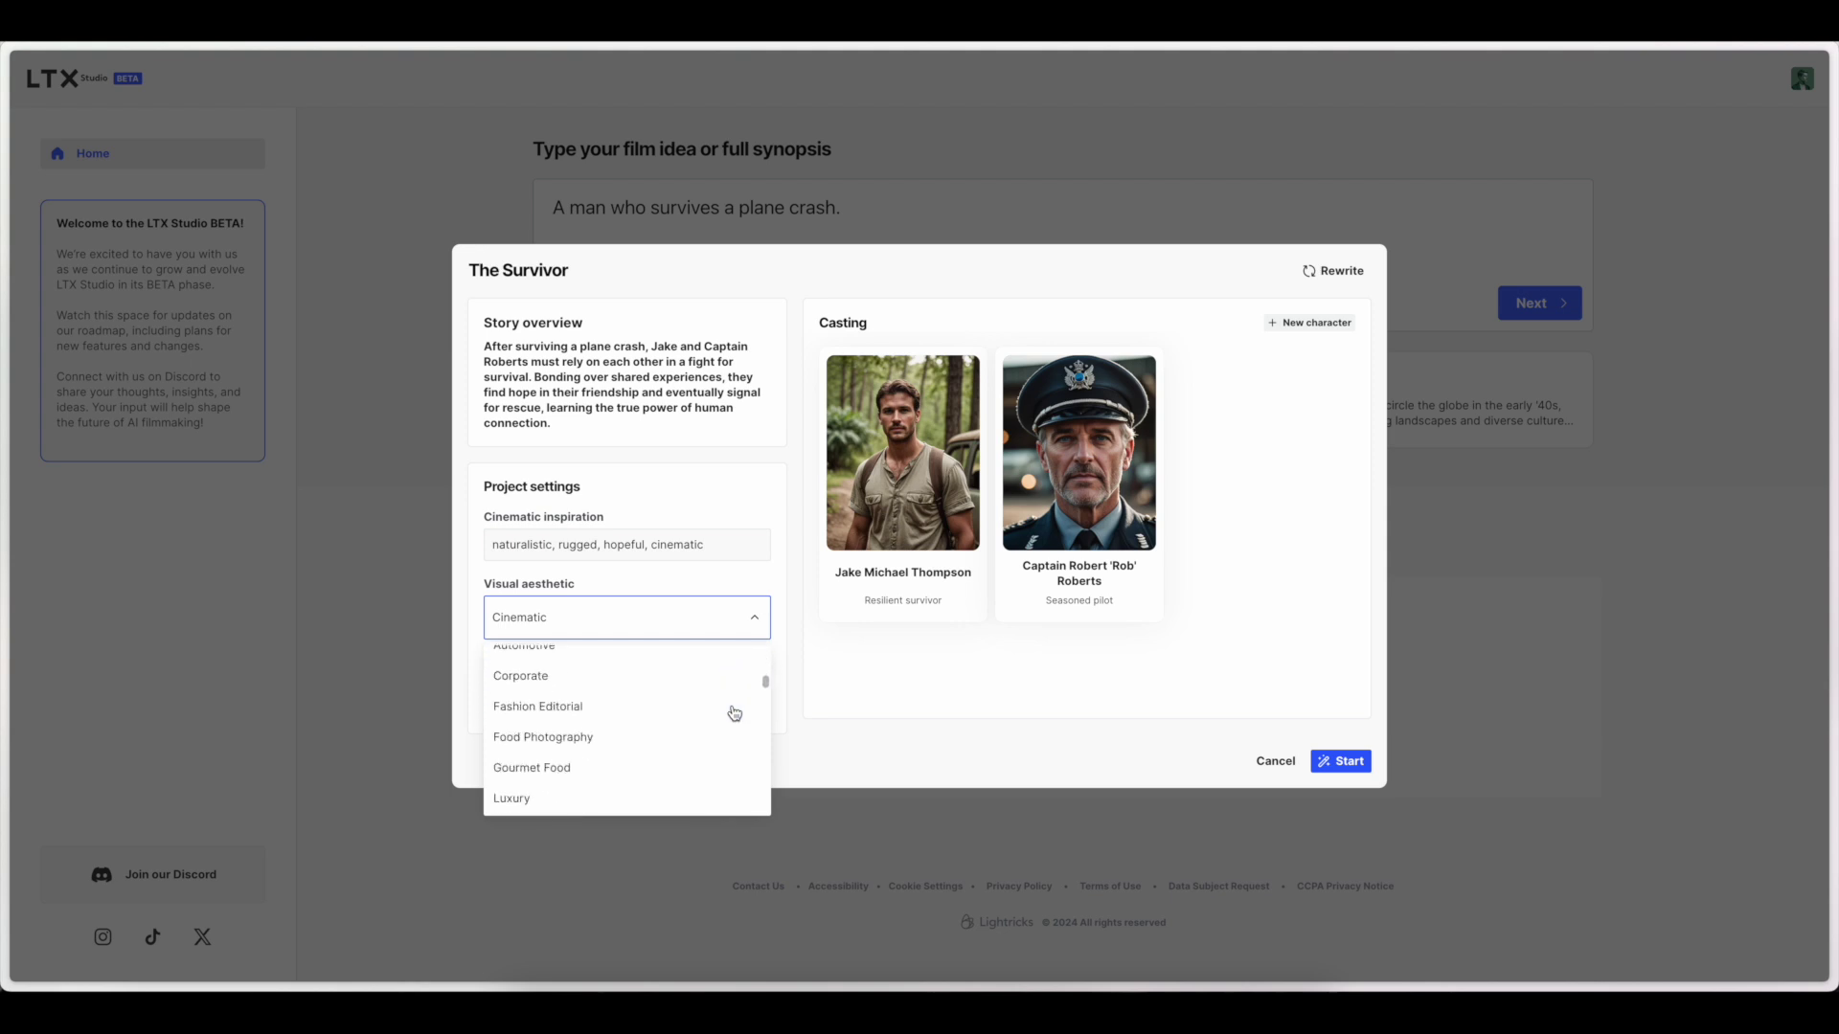
pyautogui.scroll(-5, 735, 713)
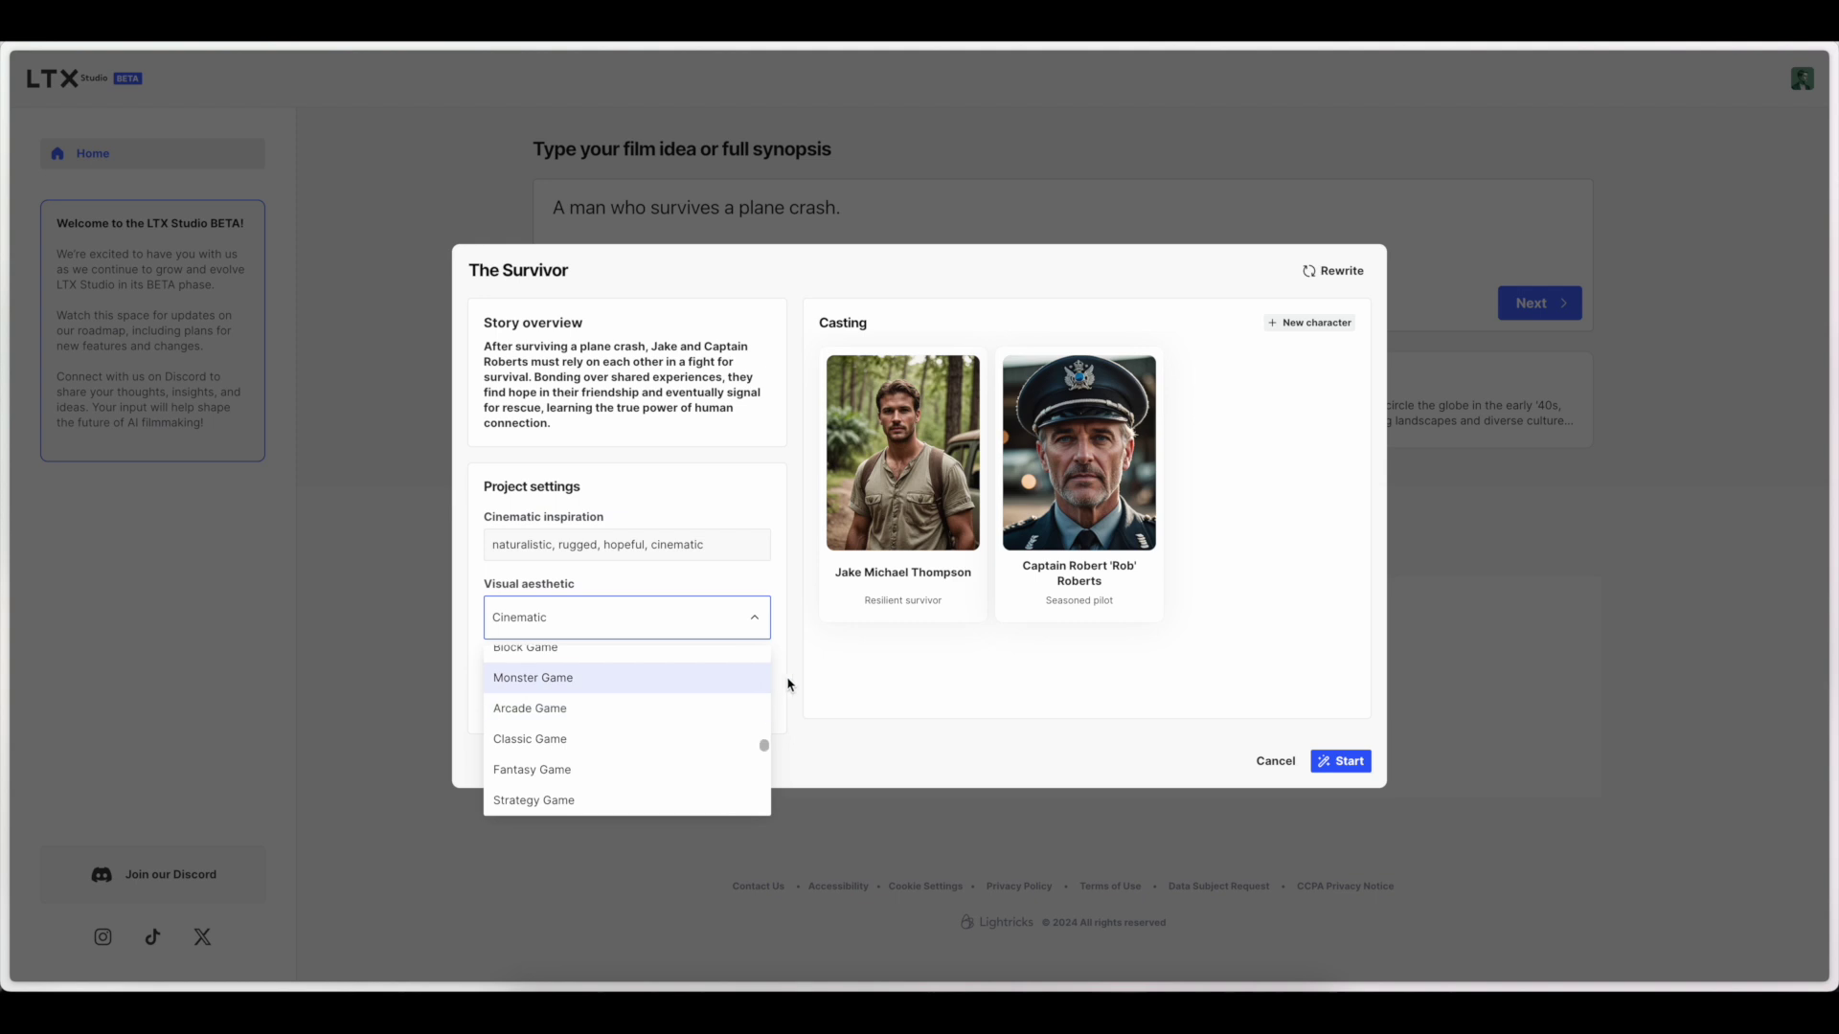
pyautogui.click(833, 678)
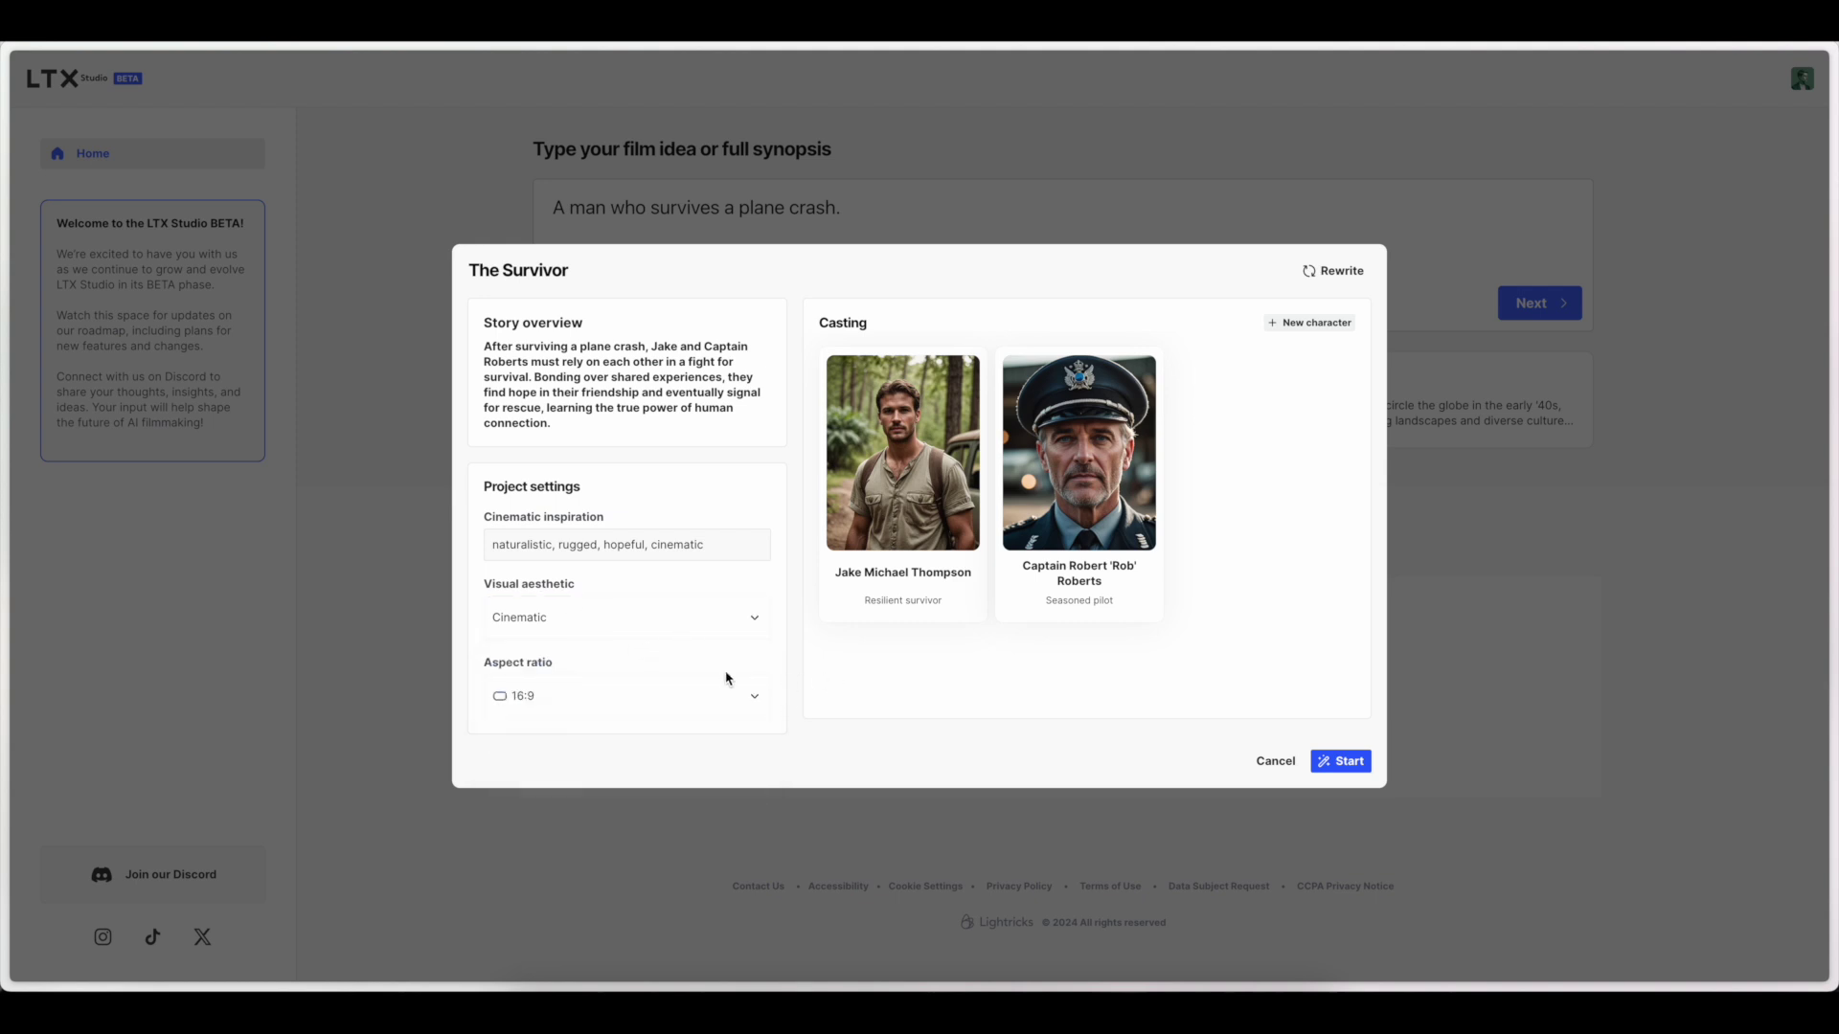
pyautogui.click(763, 702)
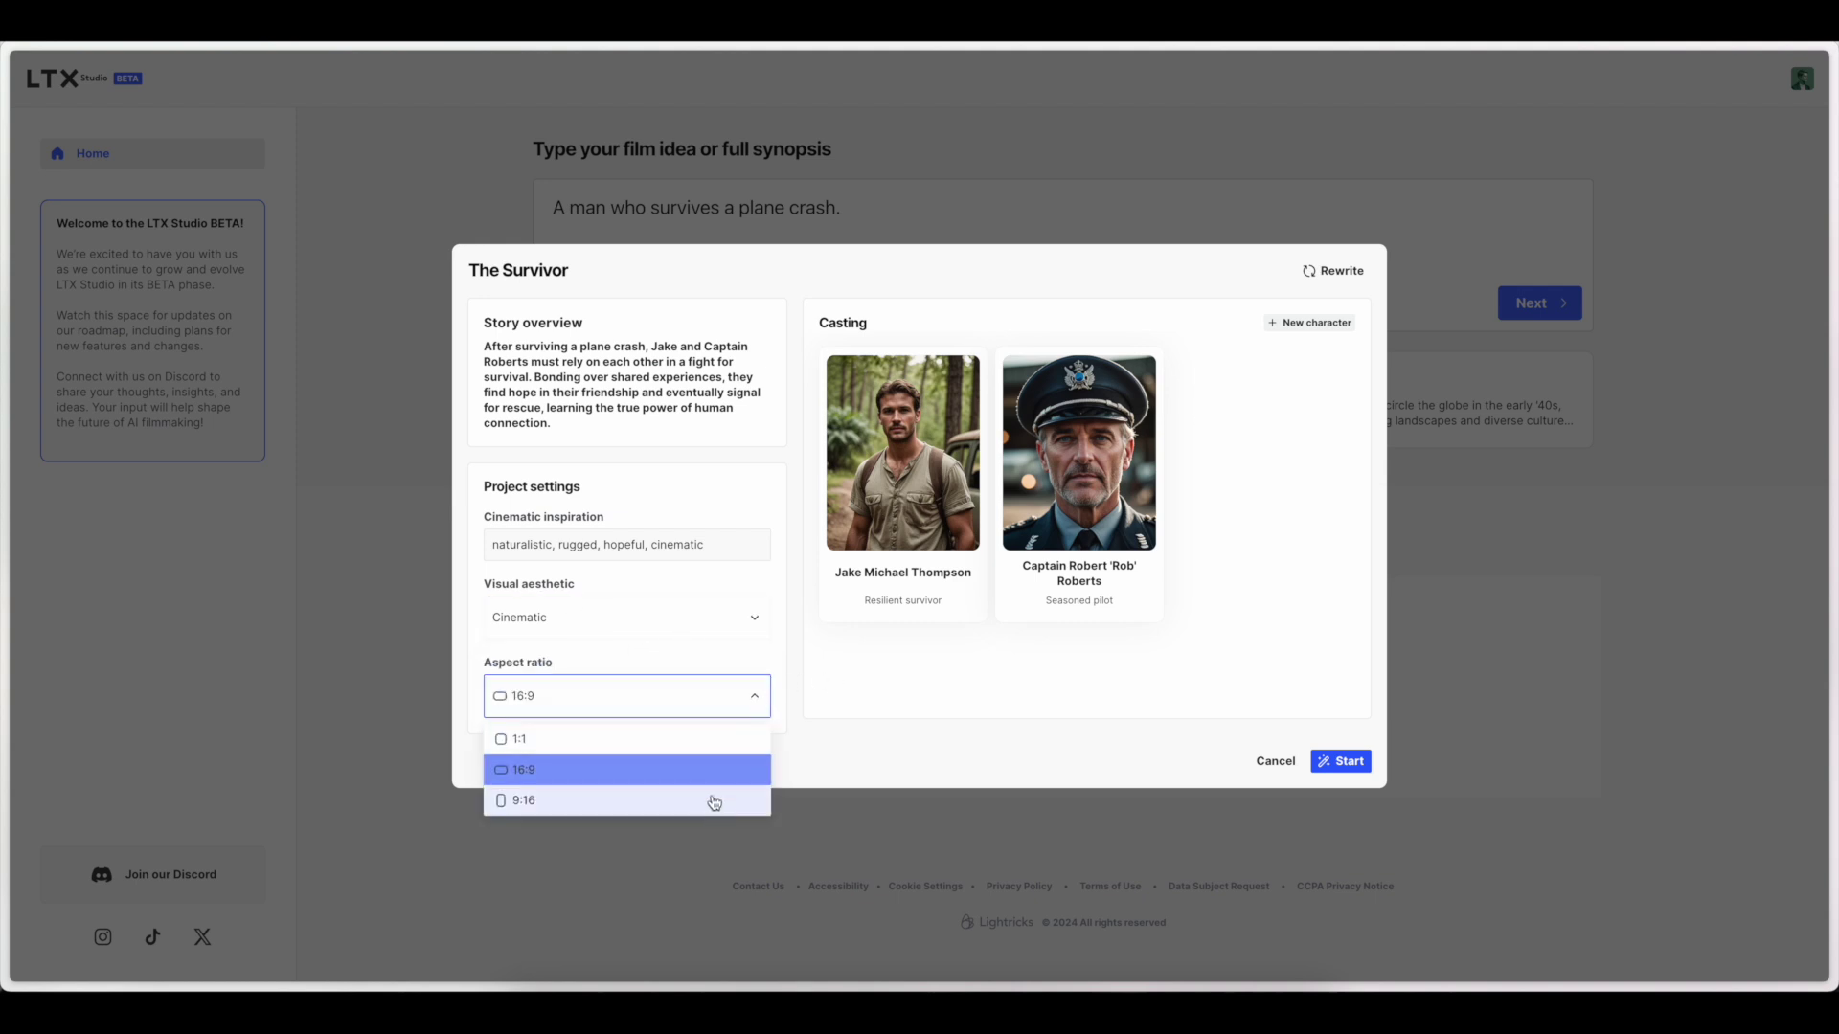
pyautogui.click(718, 764)
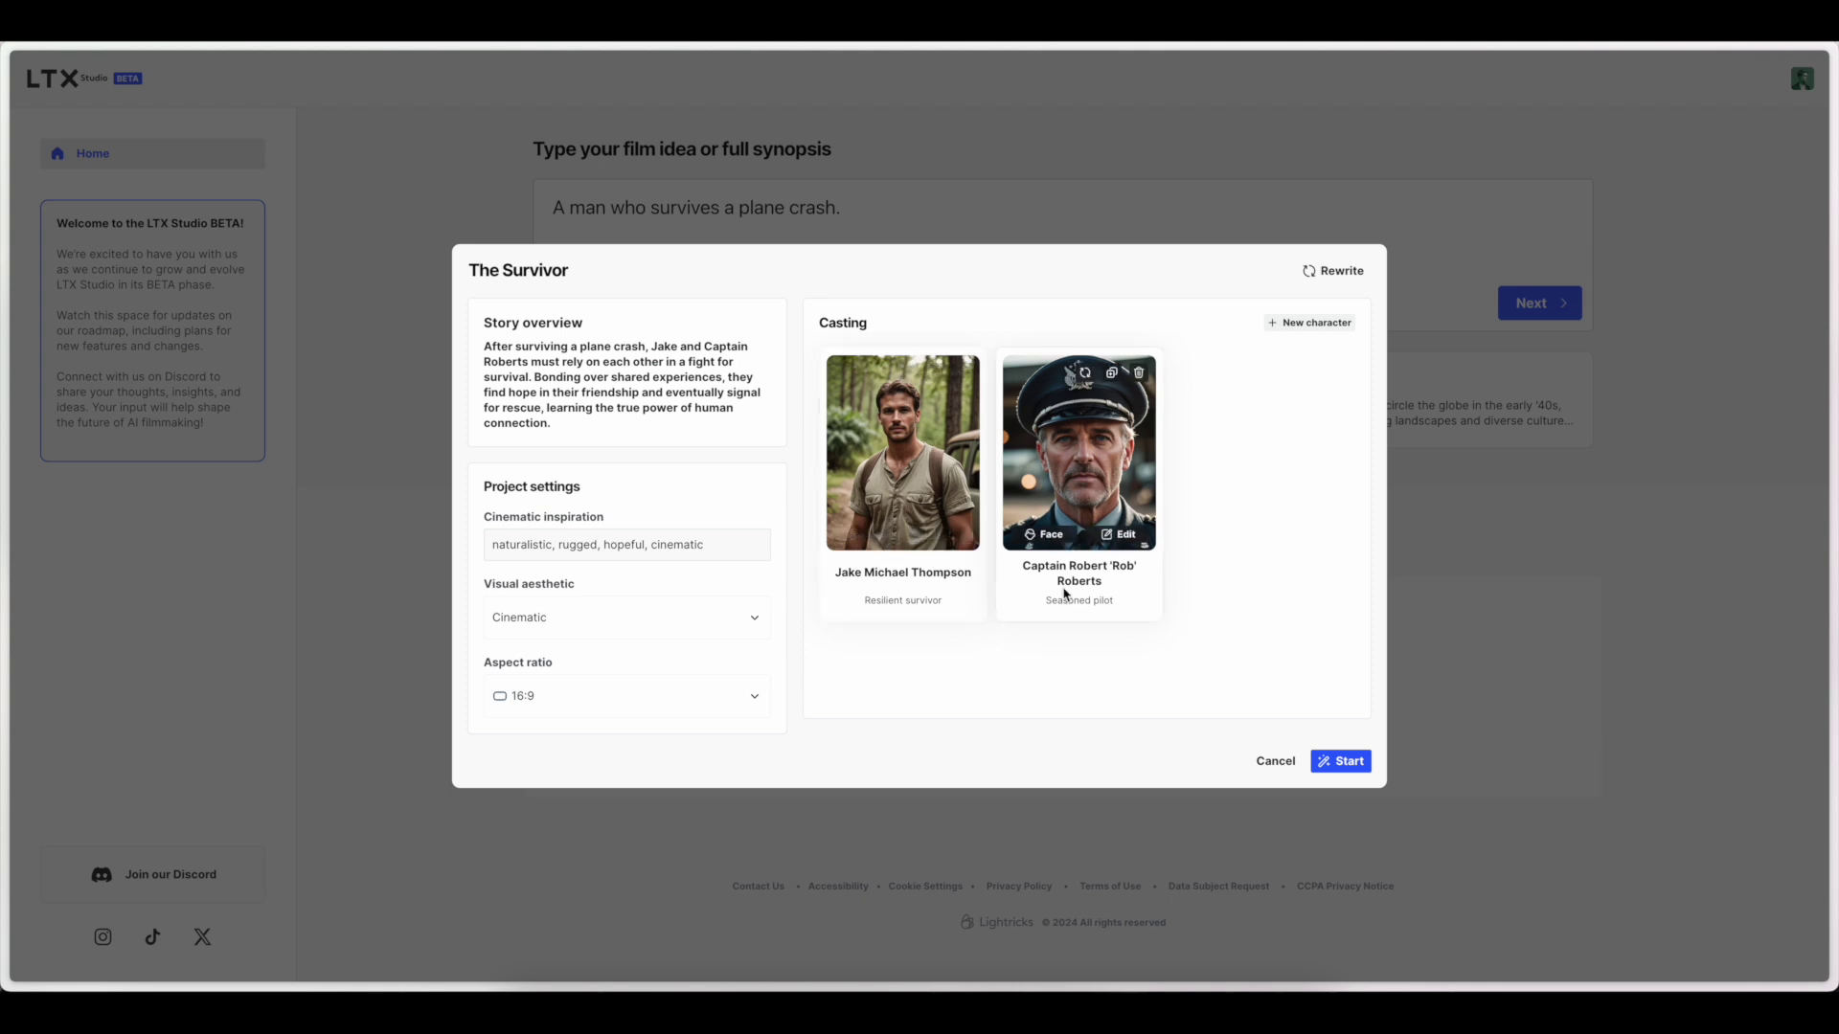
# - Skip the face swap and change Jake's eyes from hazel to blue and hair from brown to blonde
pyautogui.click(874, 535)
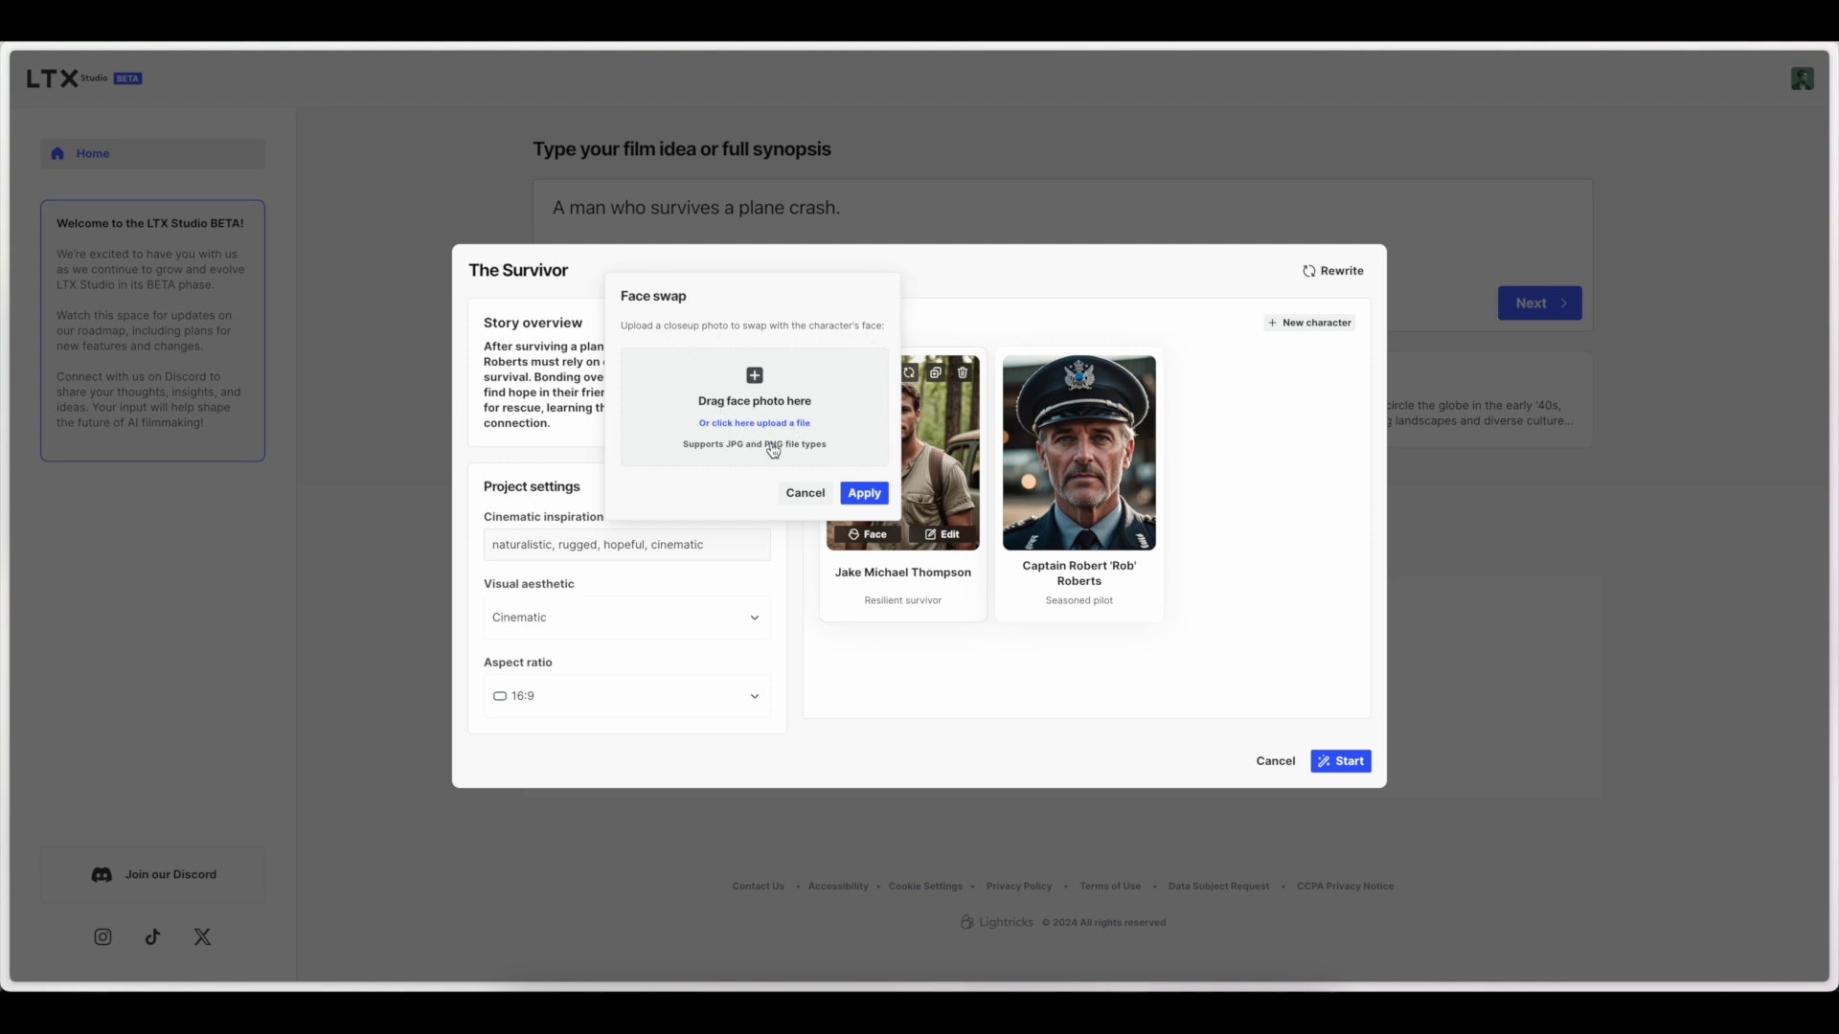
pyautogui.click(896, 625)
pyautogui.click(943, 534)
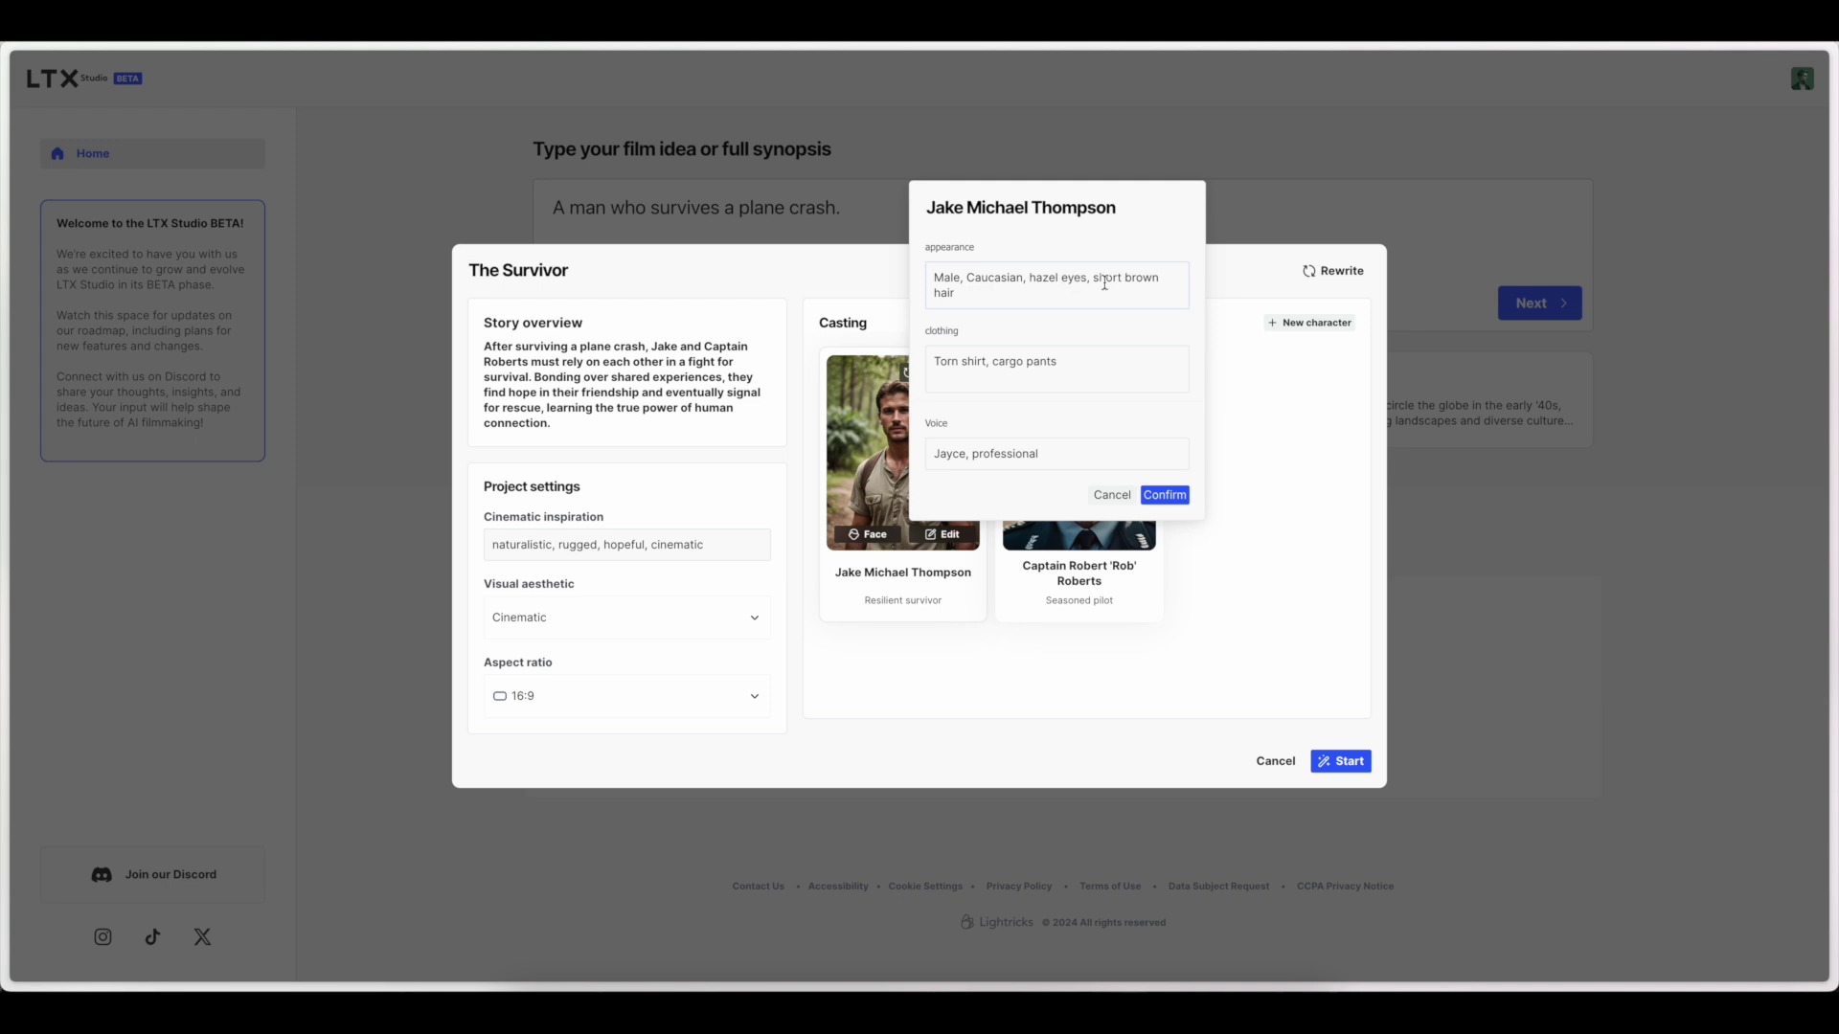
pyautogui.doubleClick(1044, 276)
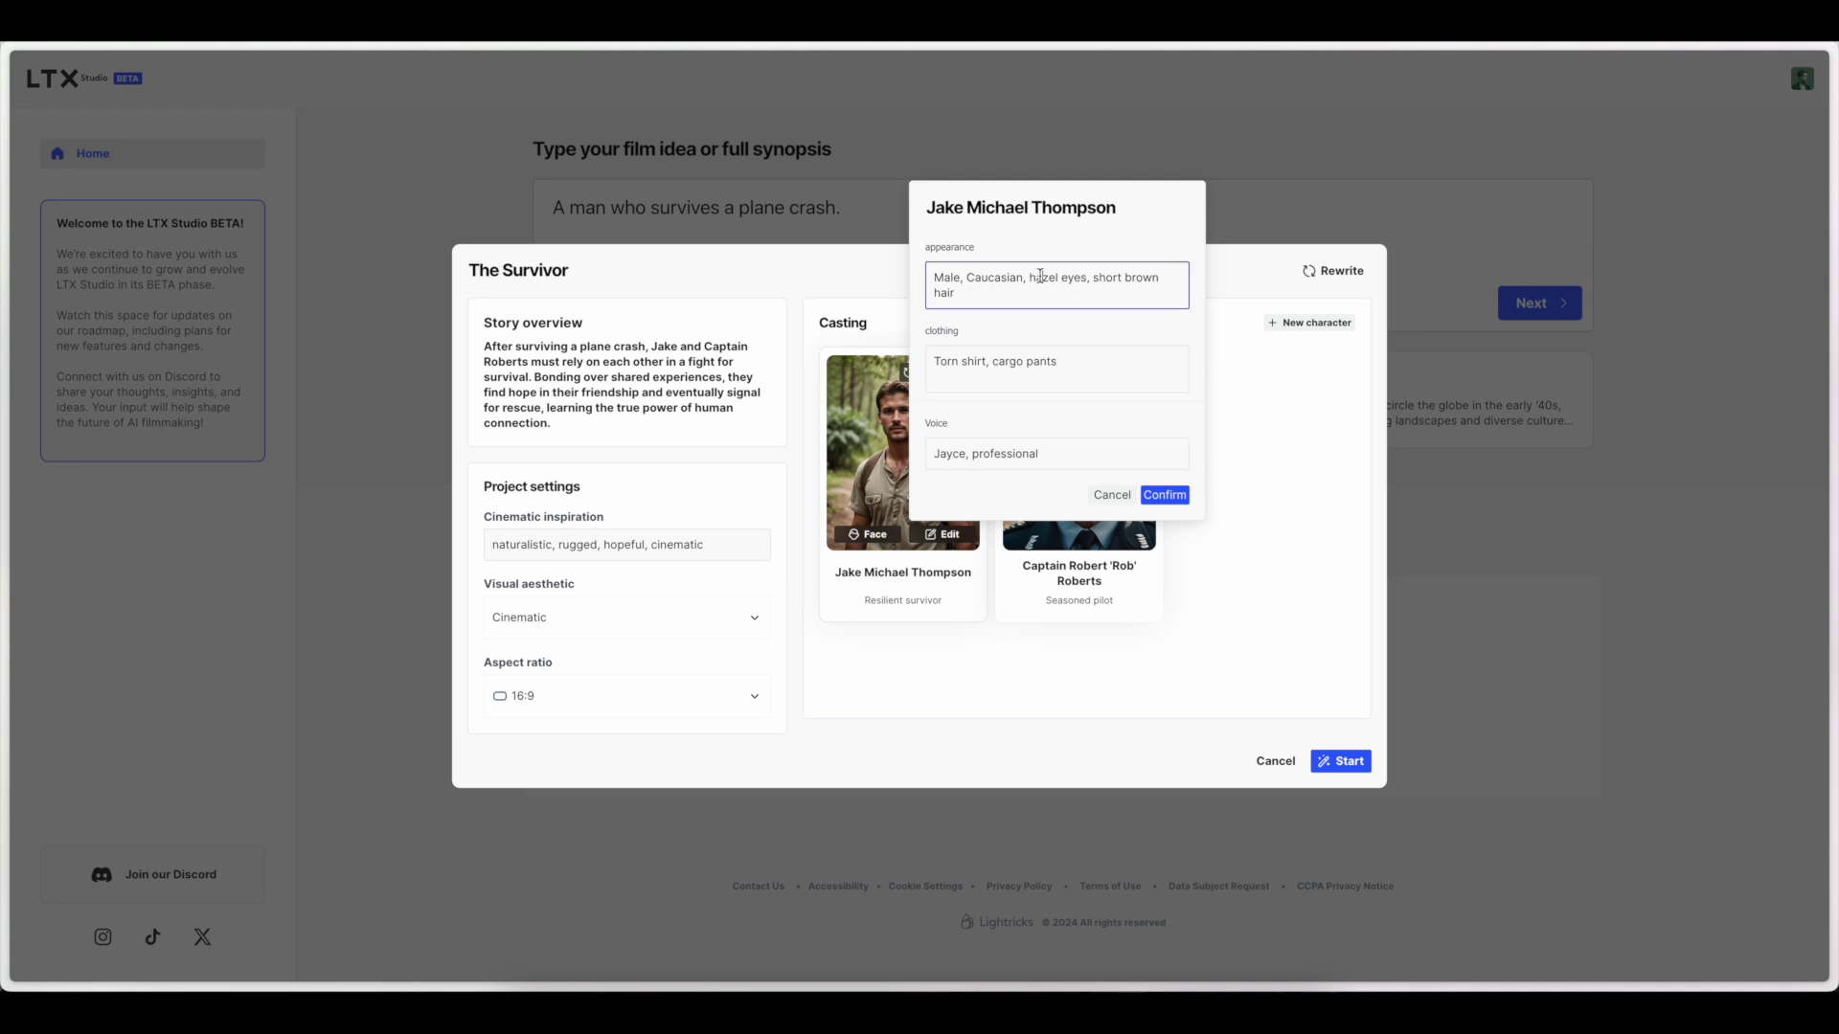
pyautogui.write('blue')
pyautogui.doubleClick(1140, 277)
pyautogui.write('blonde')
# - Change Jake's clothing to 'Orange torn', confirm the edits, and build the storyboard
pyautogui.click(942, 361)
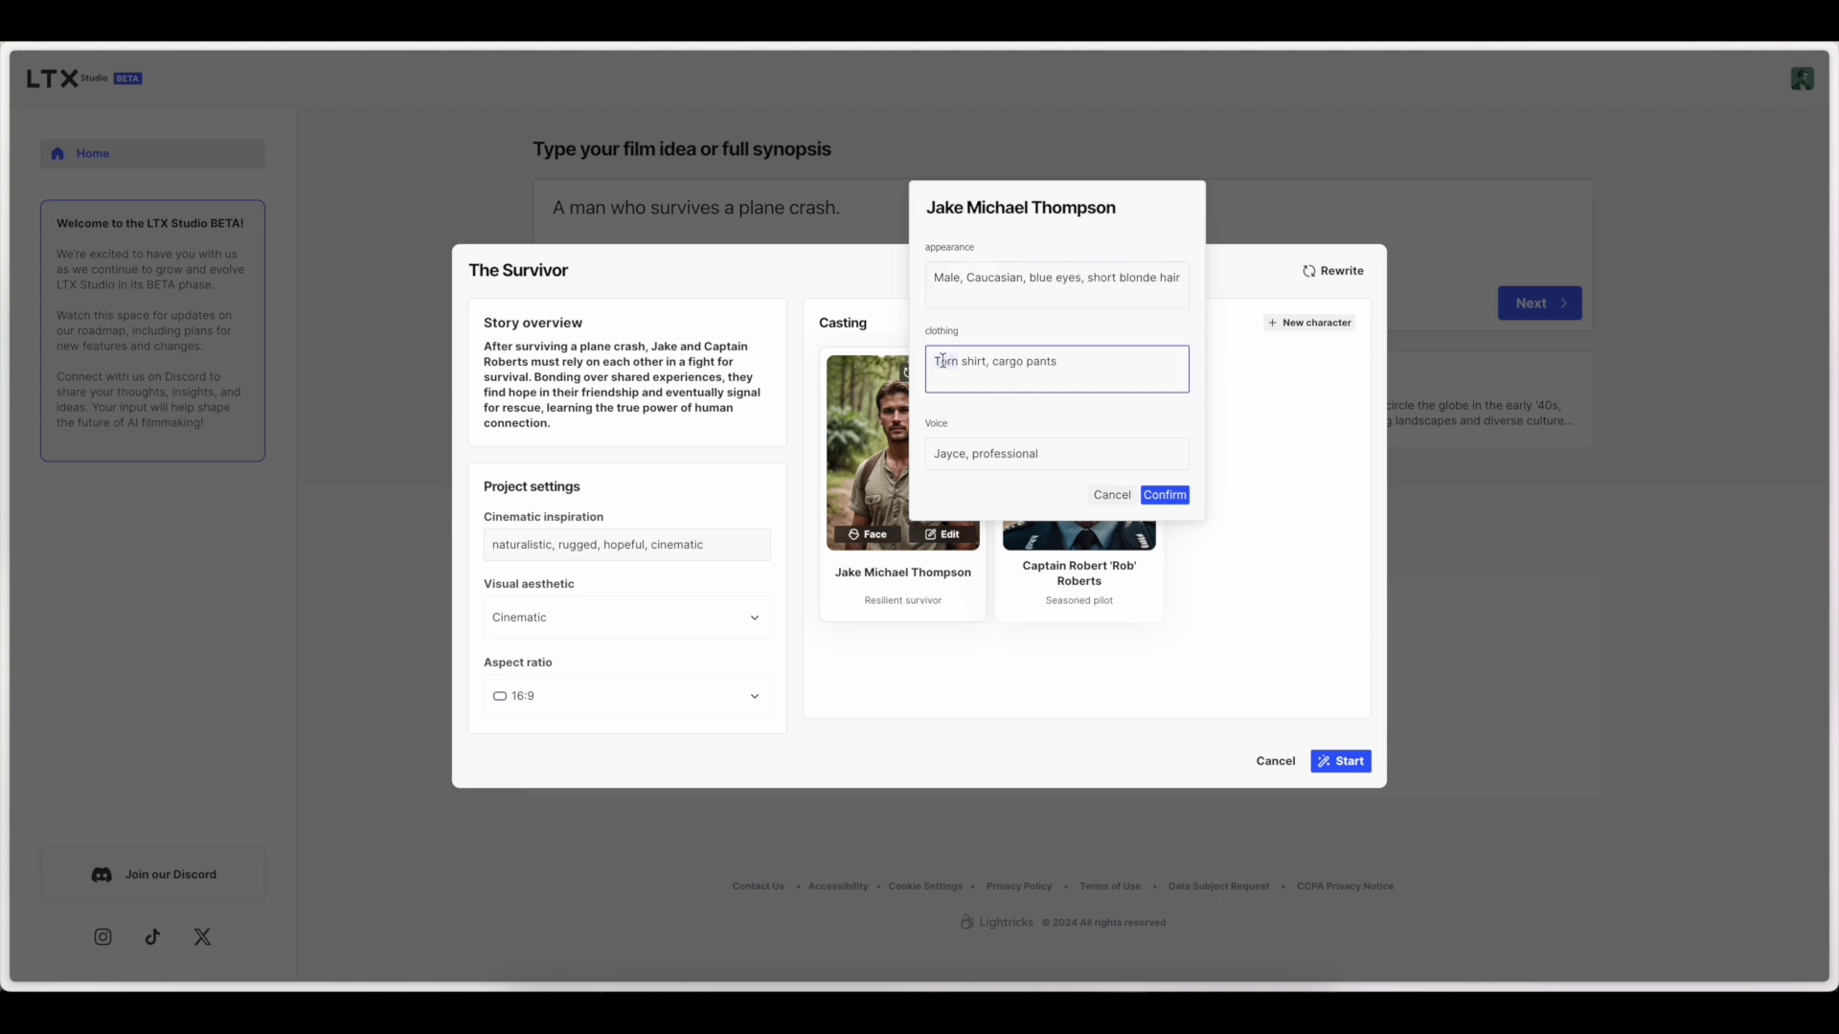
pyautogui.doubleClick(942, 361)
pyautogui.write('Orange torn')
pyautogui.press('Return')
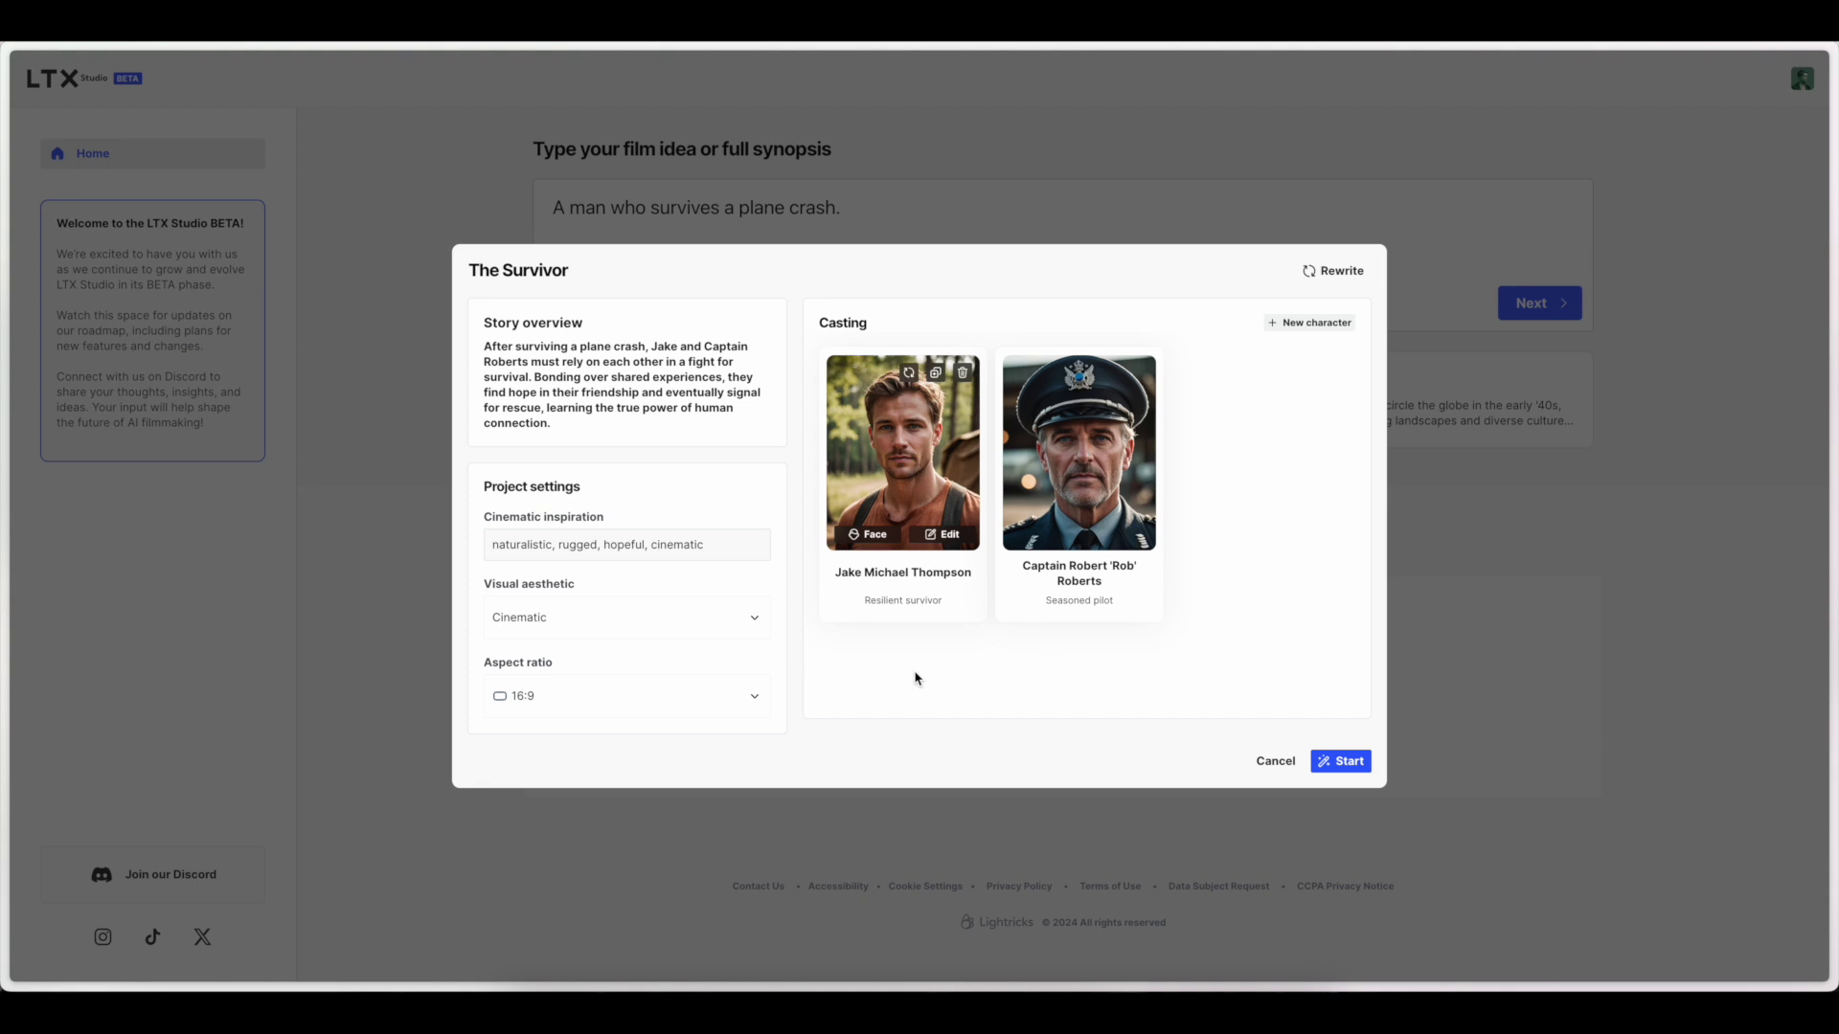
pyautogui.click(1350, 772)
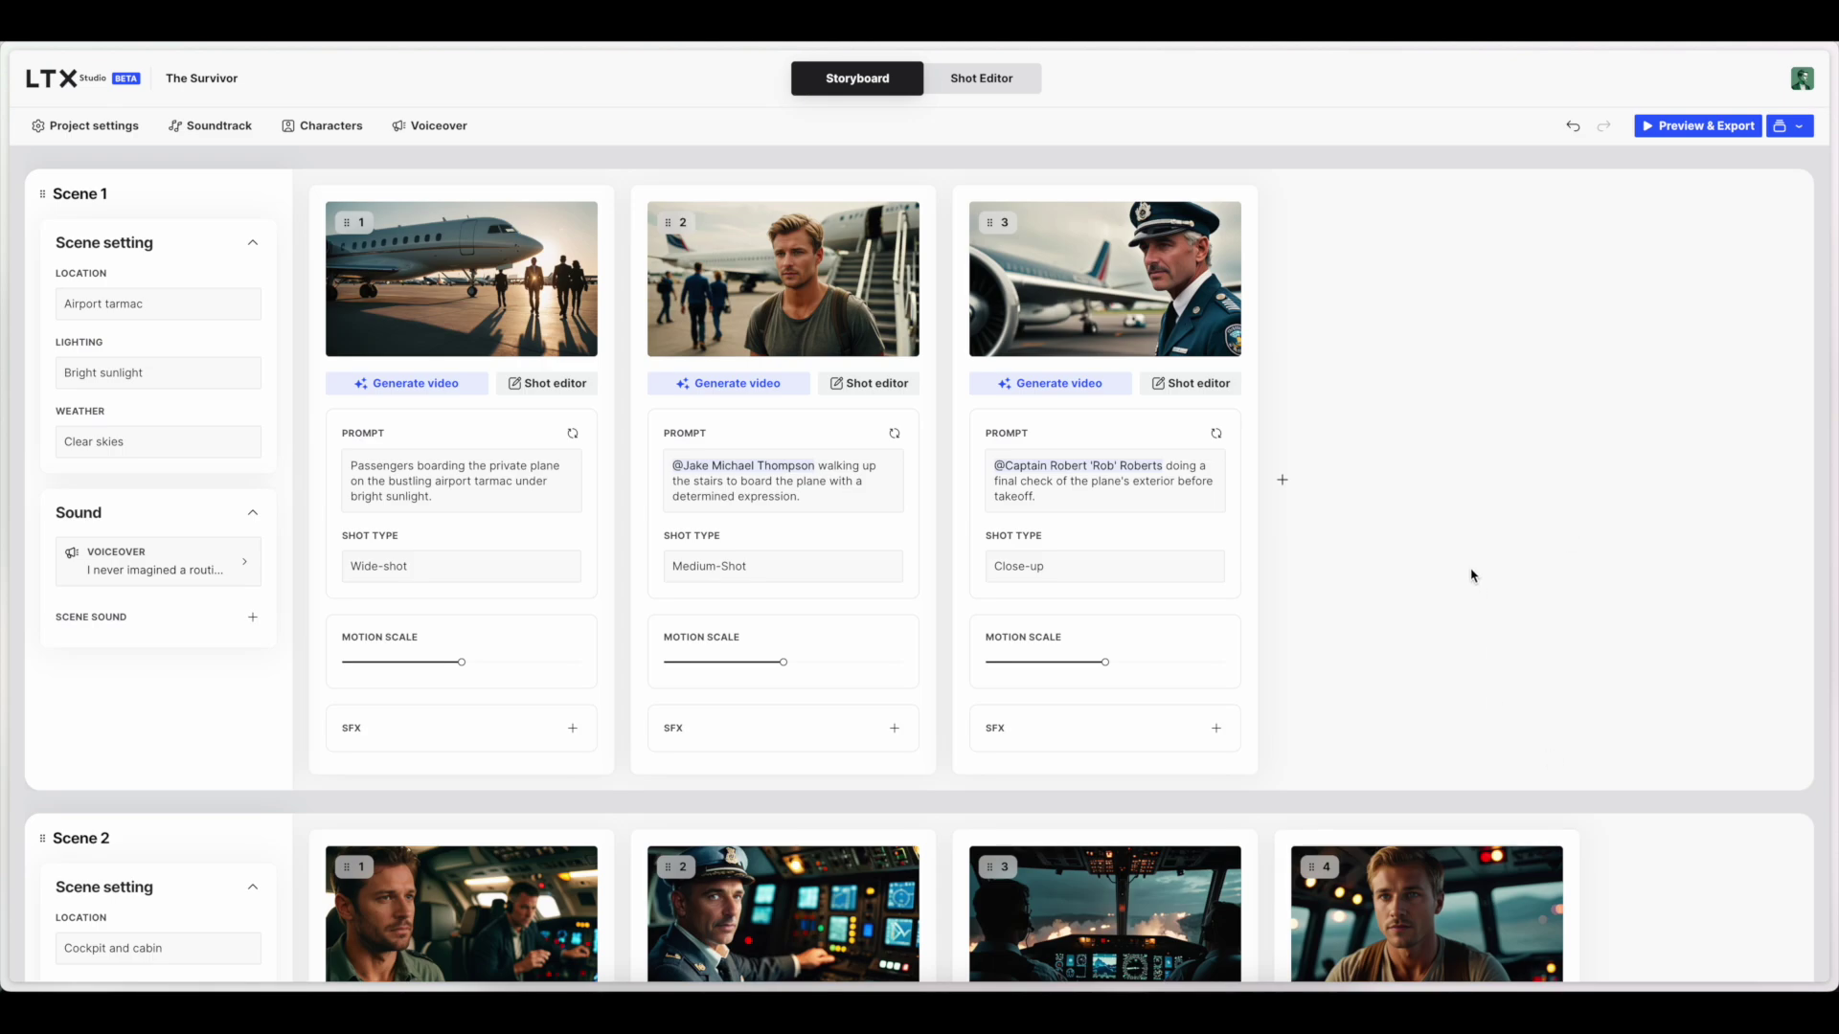
pyautogui.scroll(-5, 1566, 575)
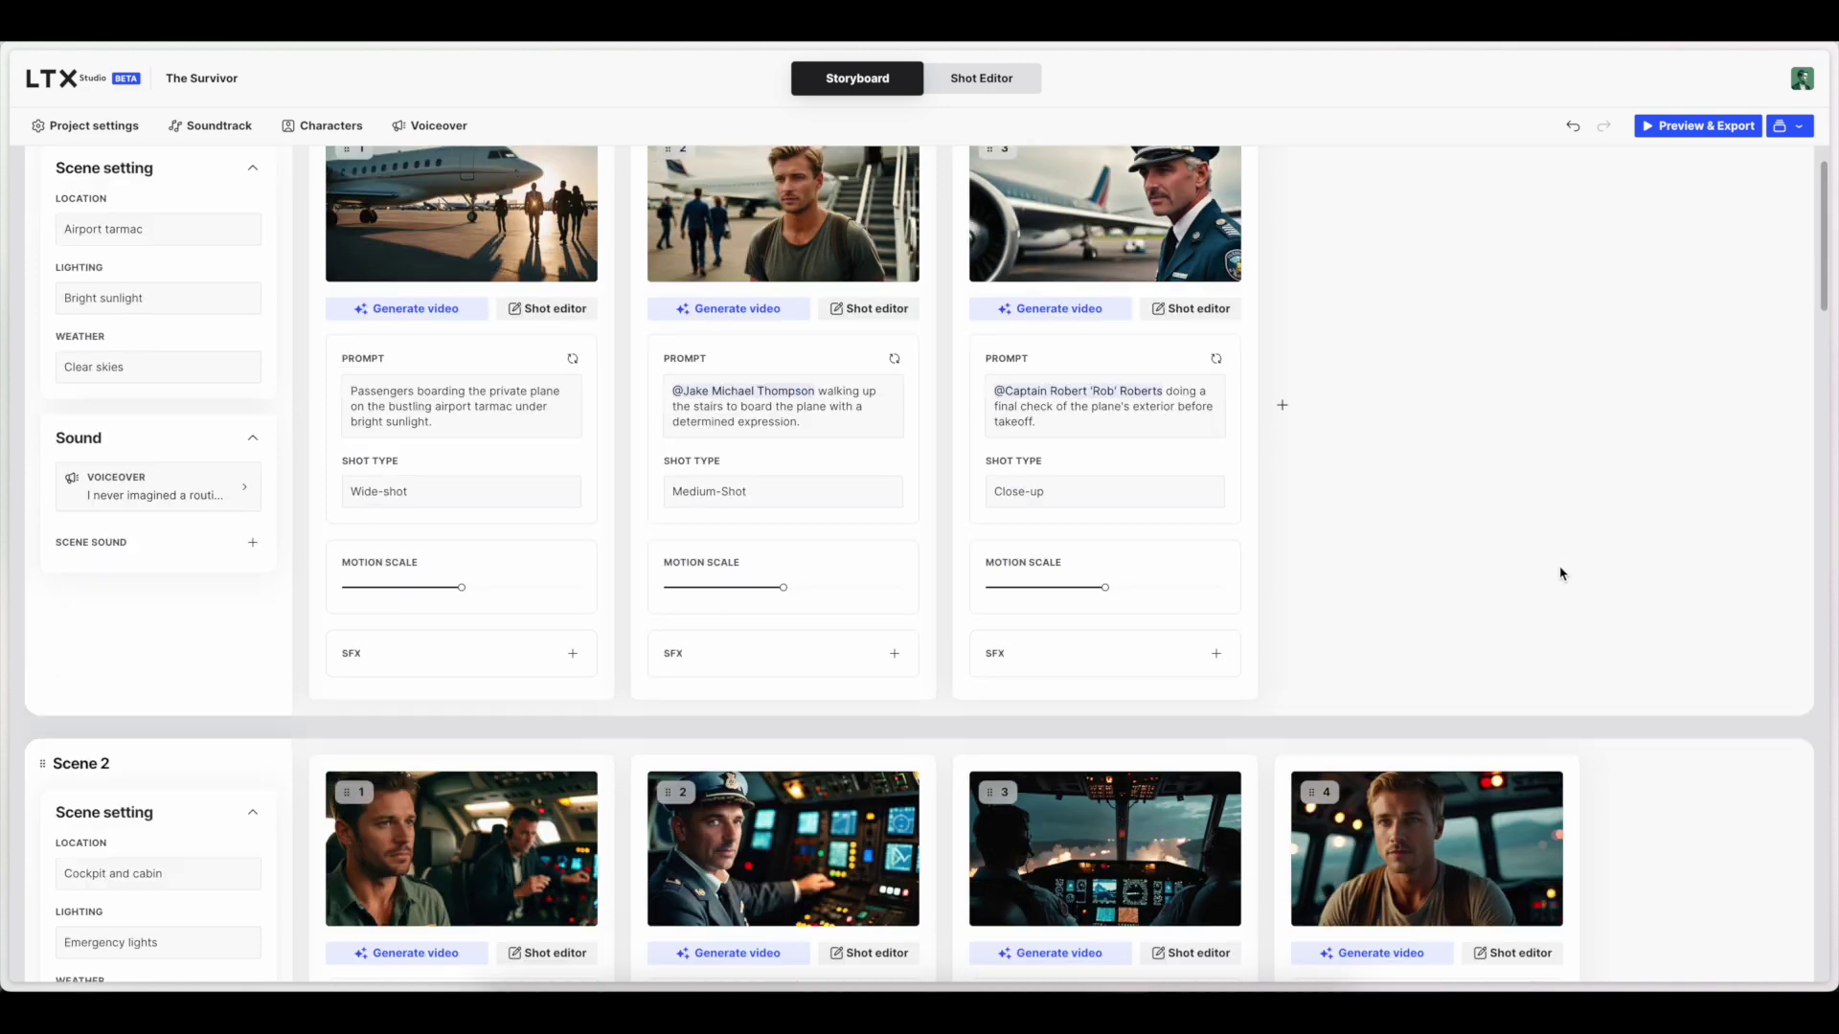
pyautogui.scroll(-5, 1657, 581)
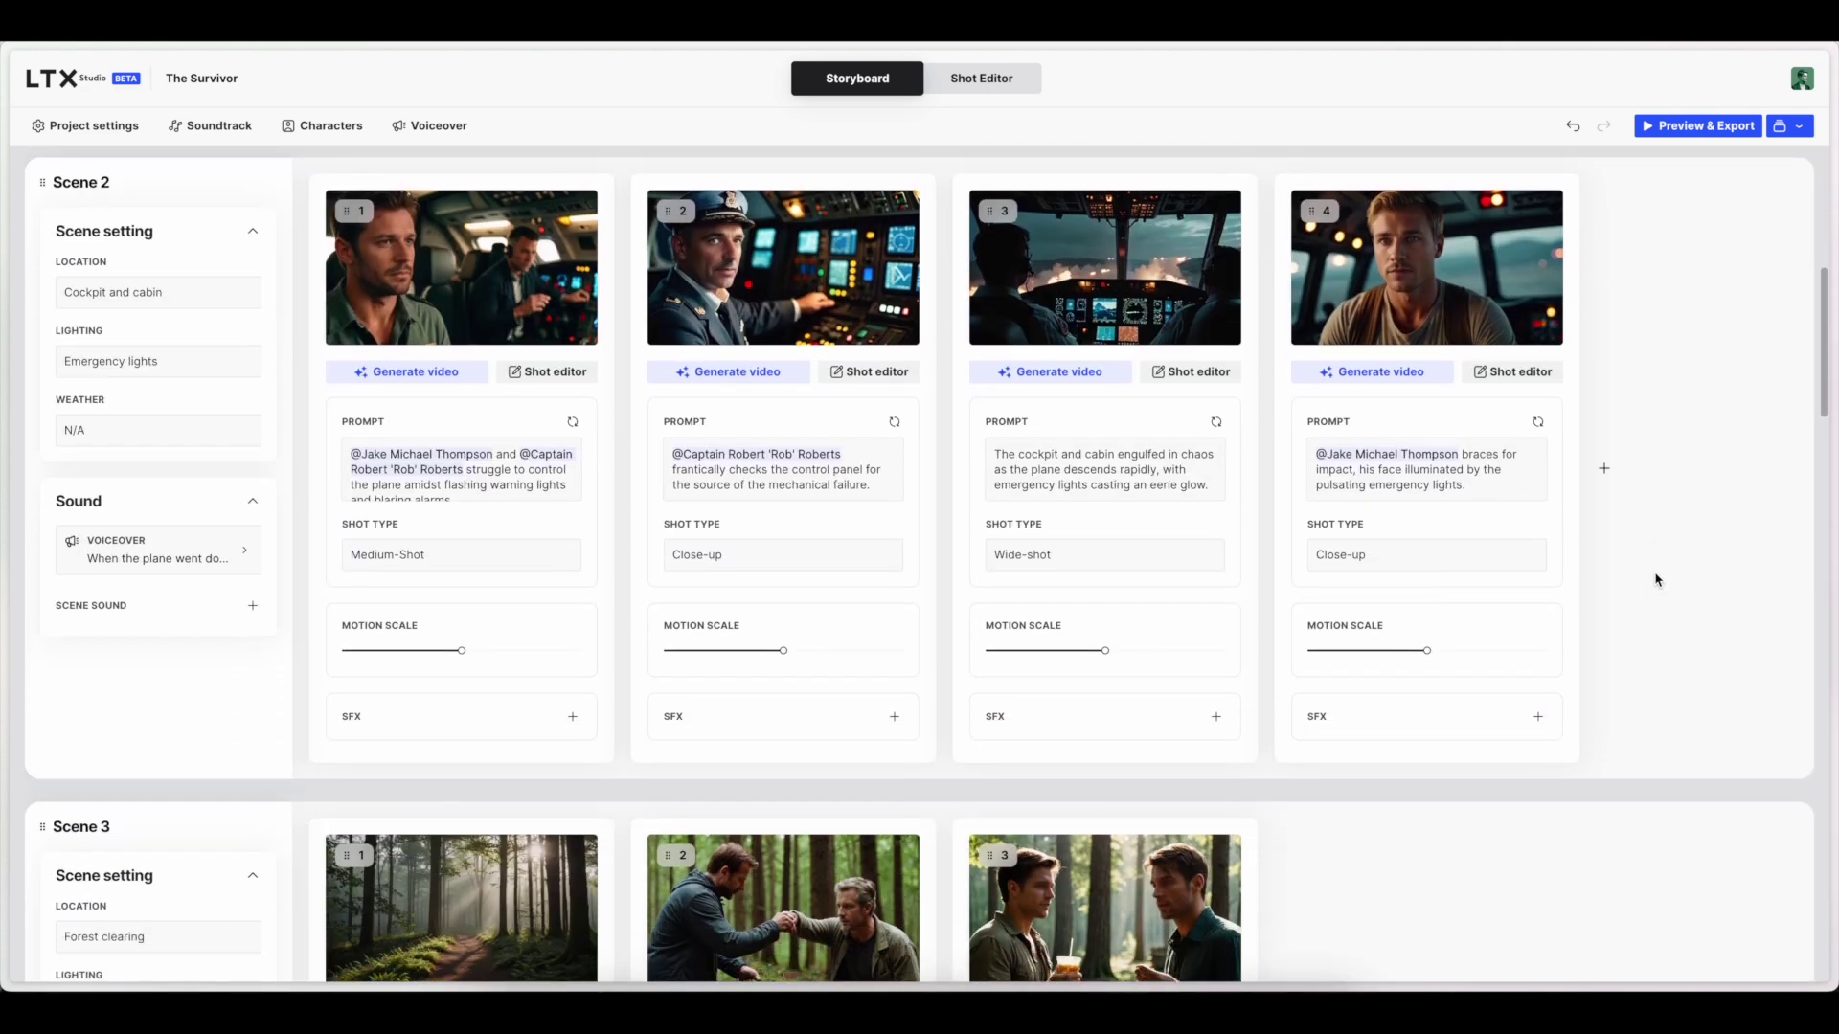
pyautogui.scroll(-15, 1657, 580)
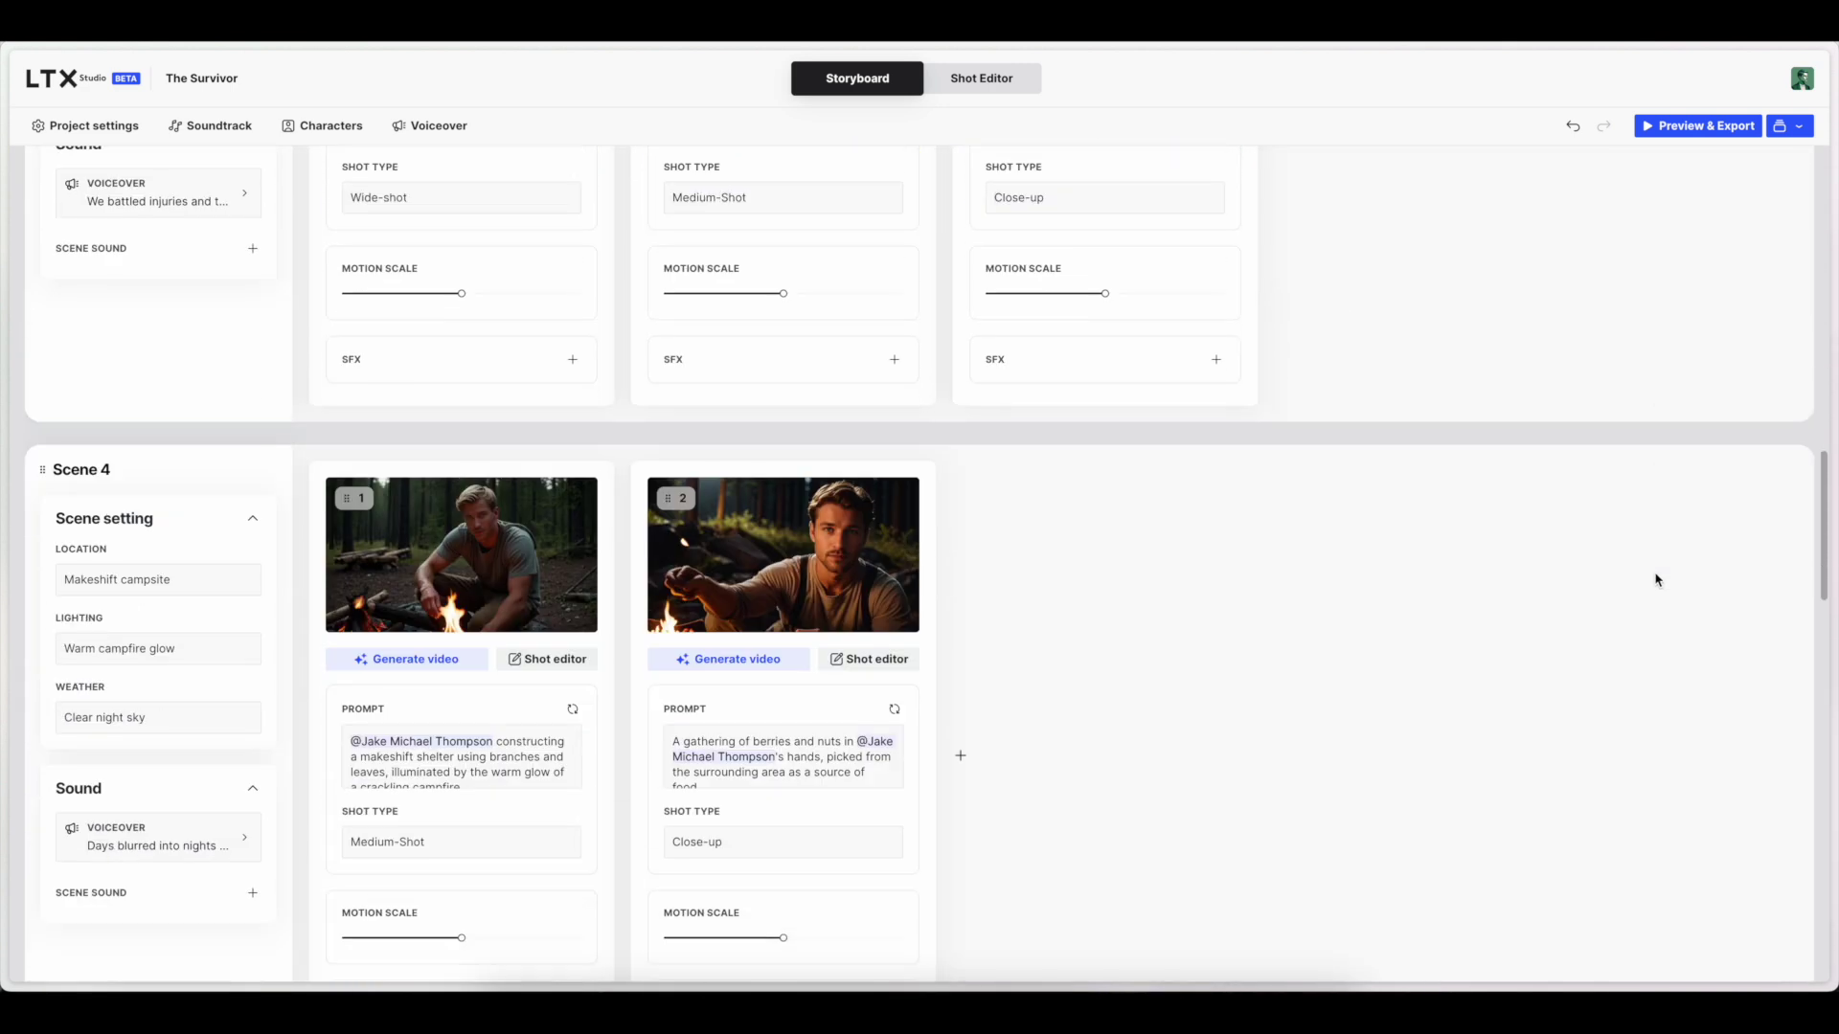
pyautogui.scroll(-15, 1656, 580)
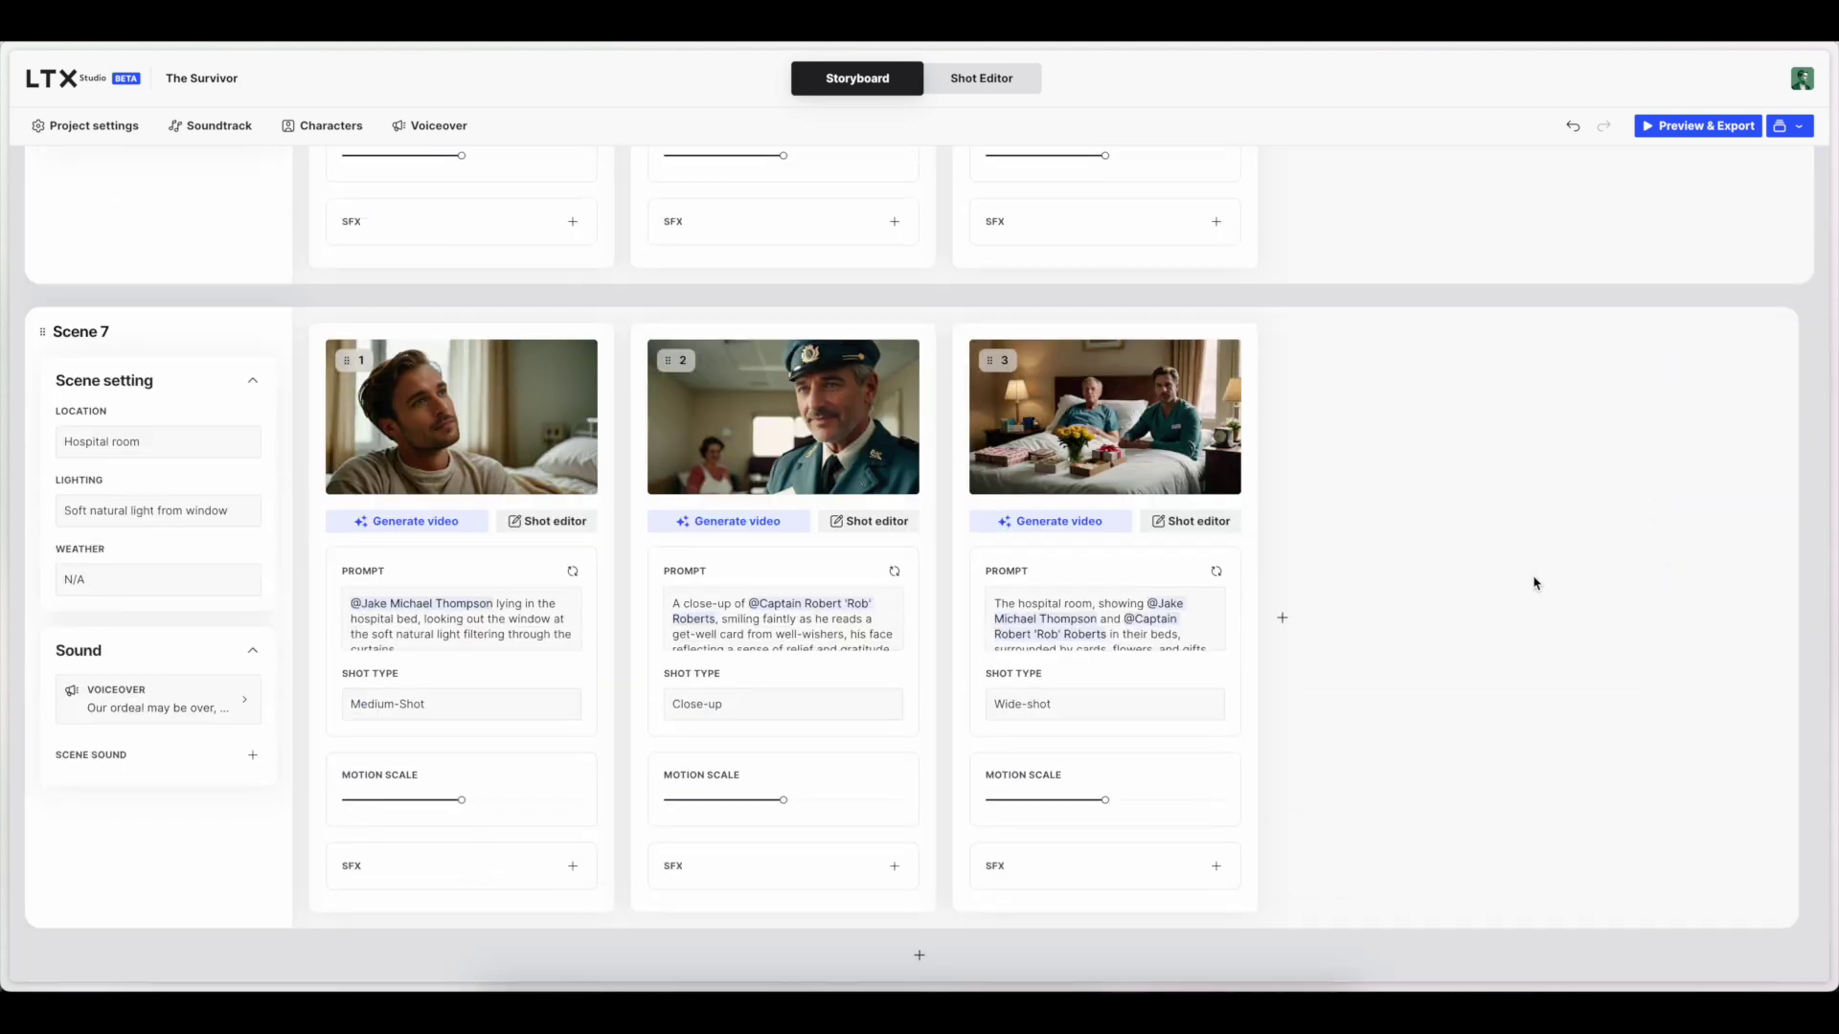
pyautogui.scroll(11, 1513, 566)
pyautogui.scroll(20, 1513, 567)
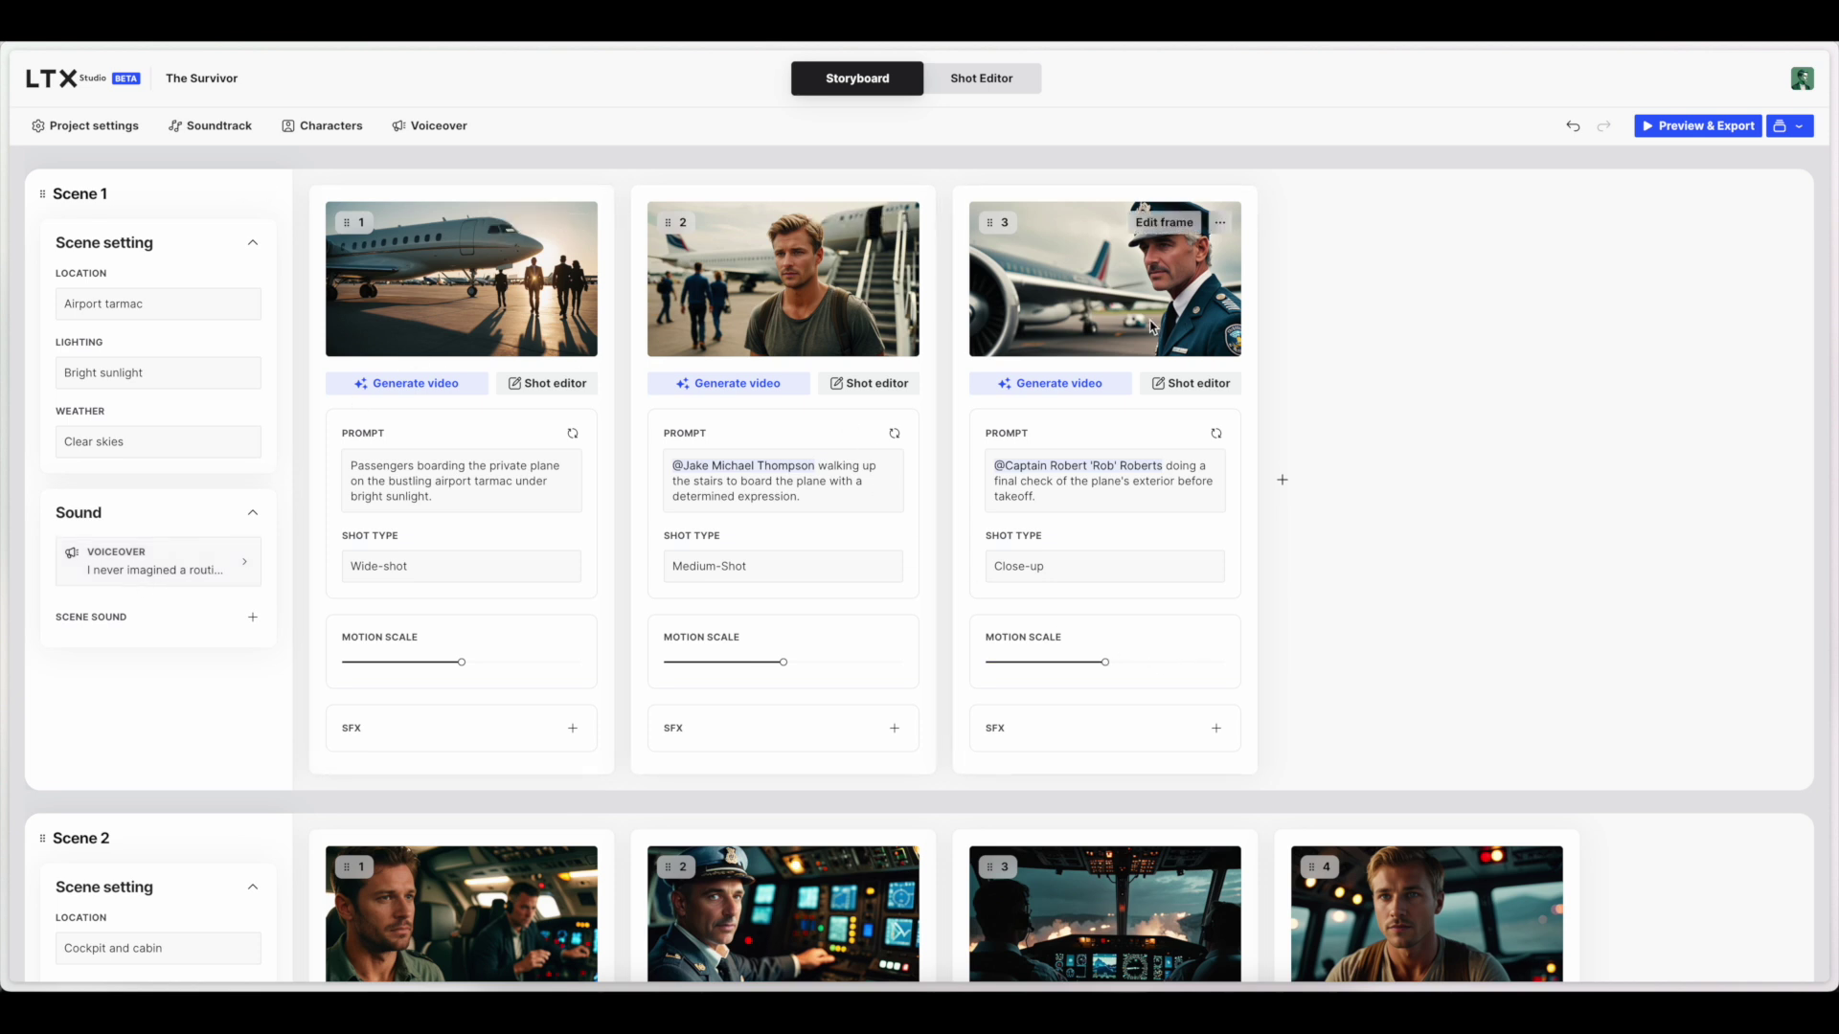
pyautogui.scroll(-3, 1153, 326)
pyautogui.moveTo(462, 575)
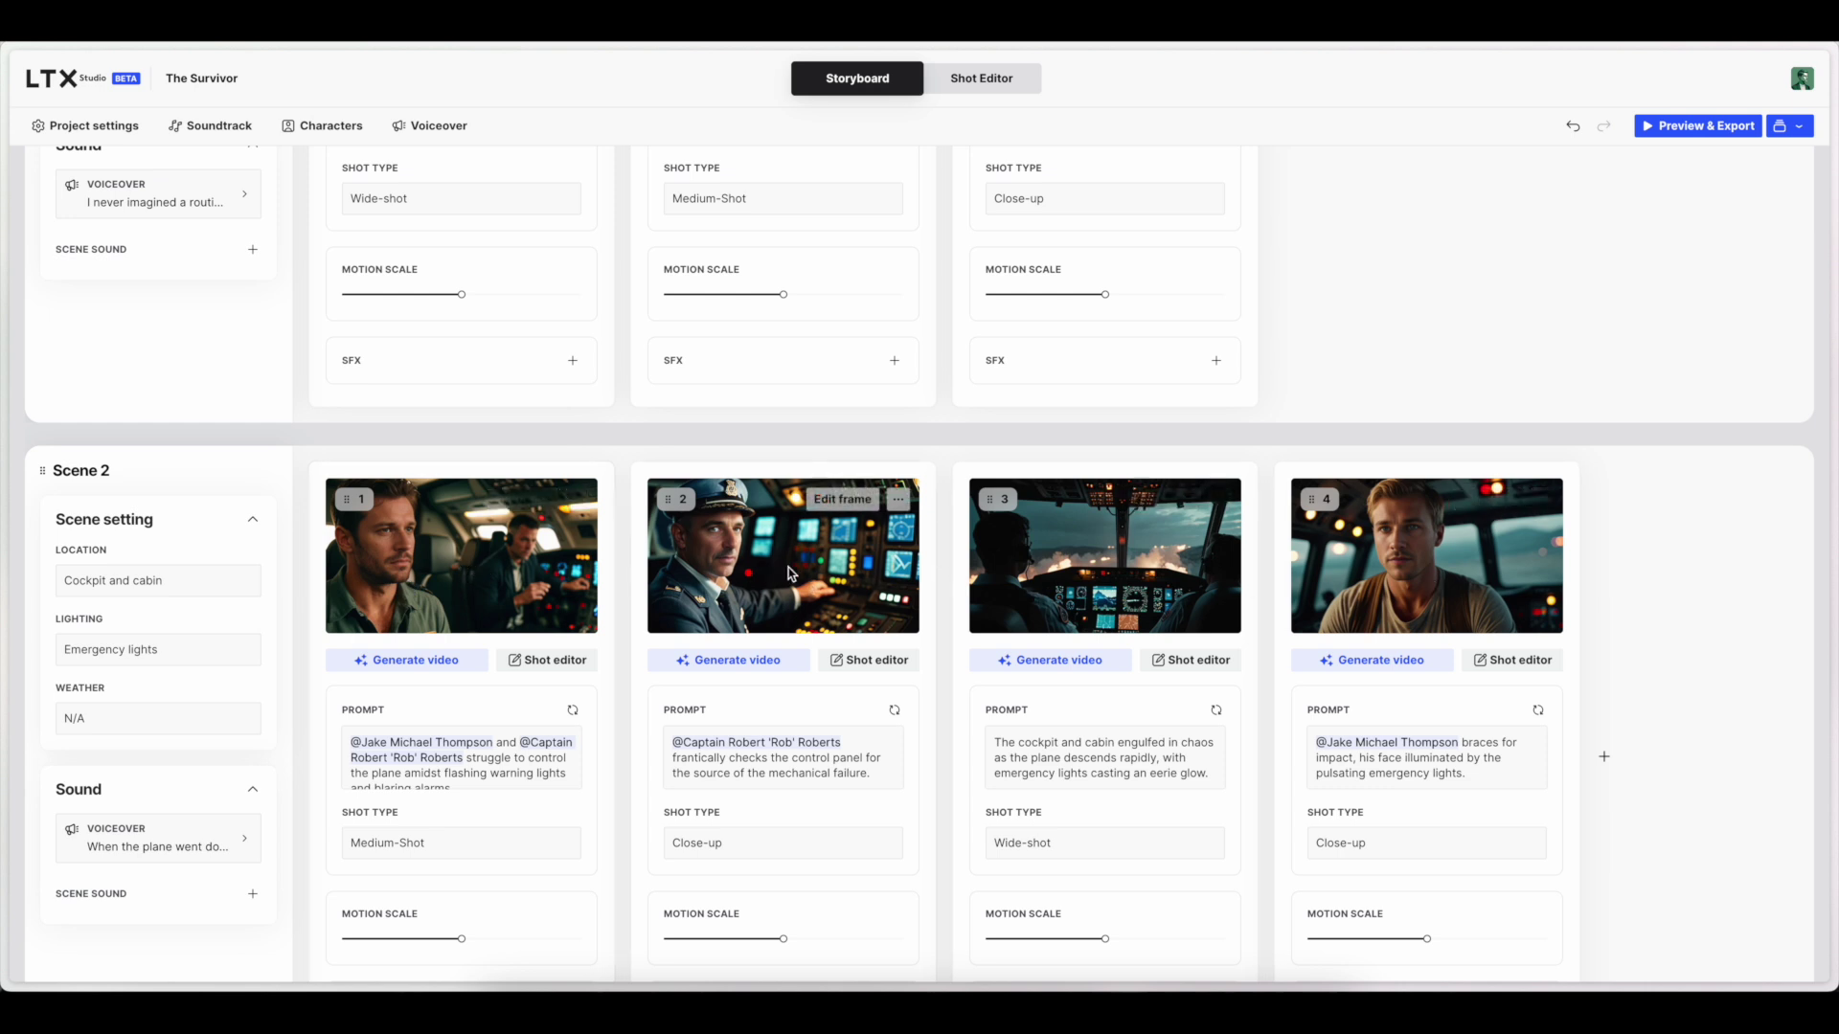
pyautogui.scroll(-7, 943, 618)
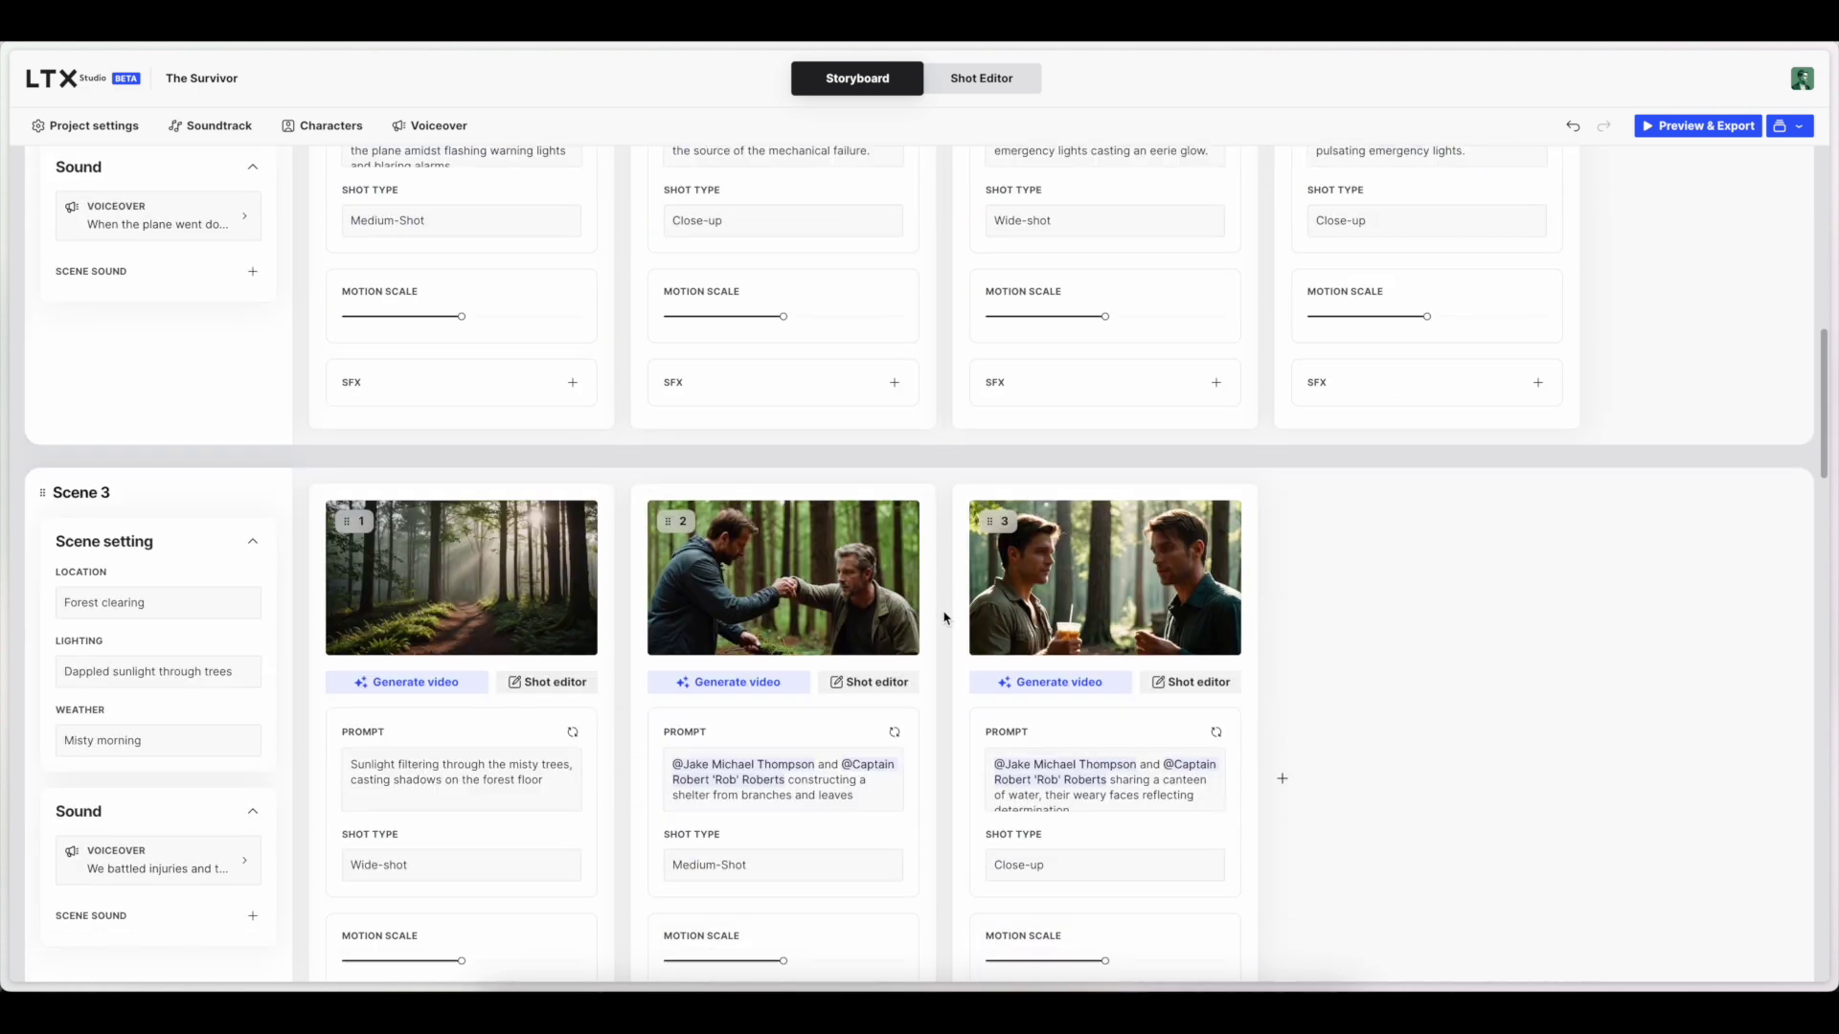
pyautogui.moveTo(1212, 555)
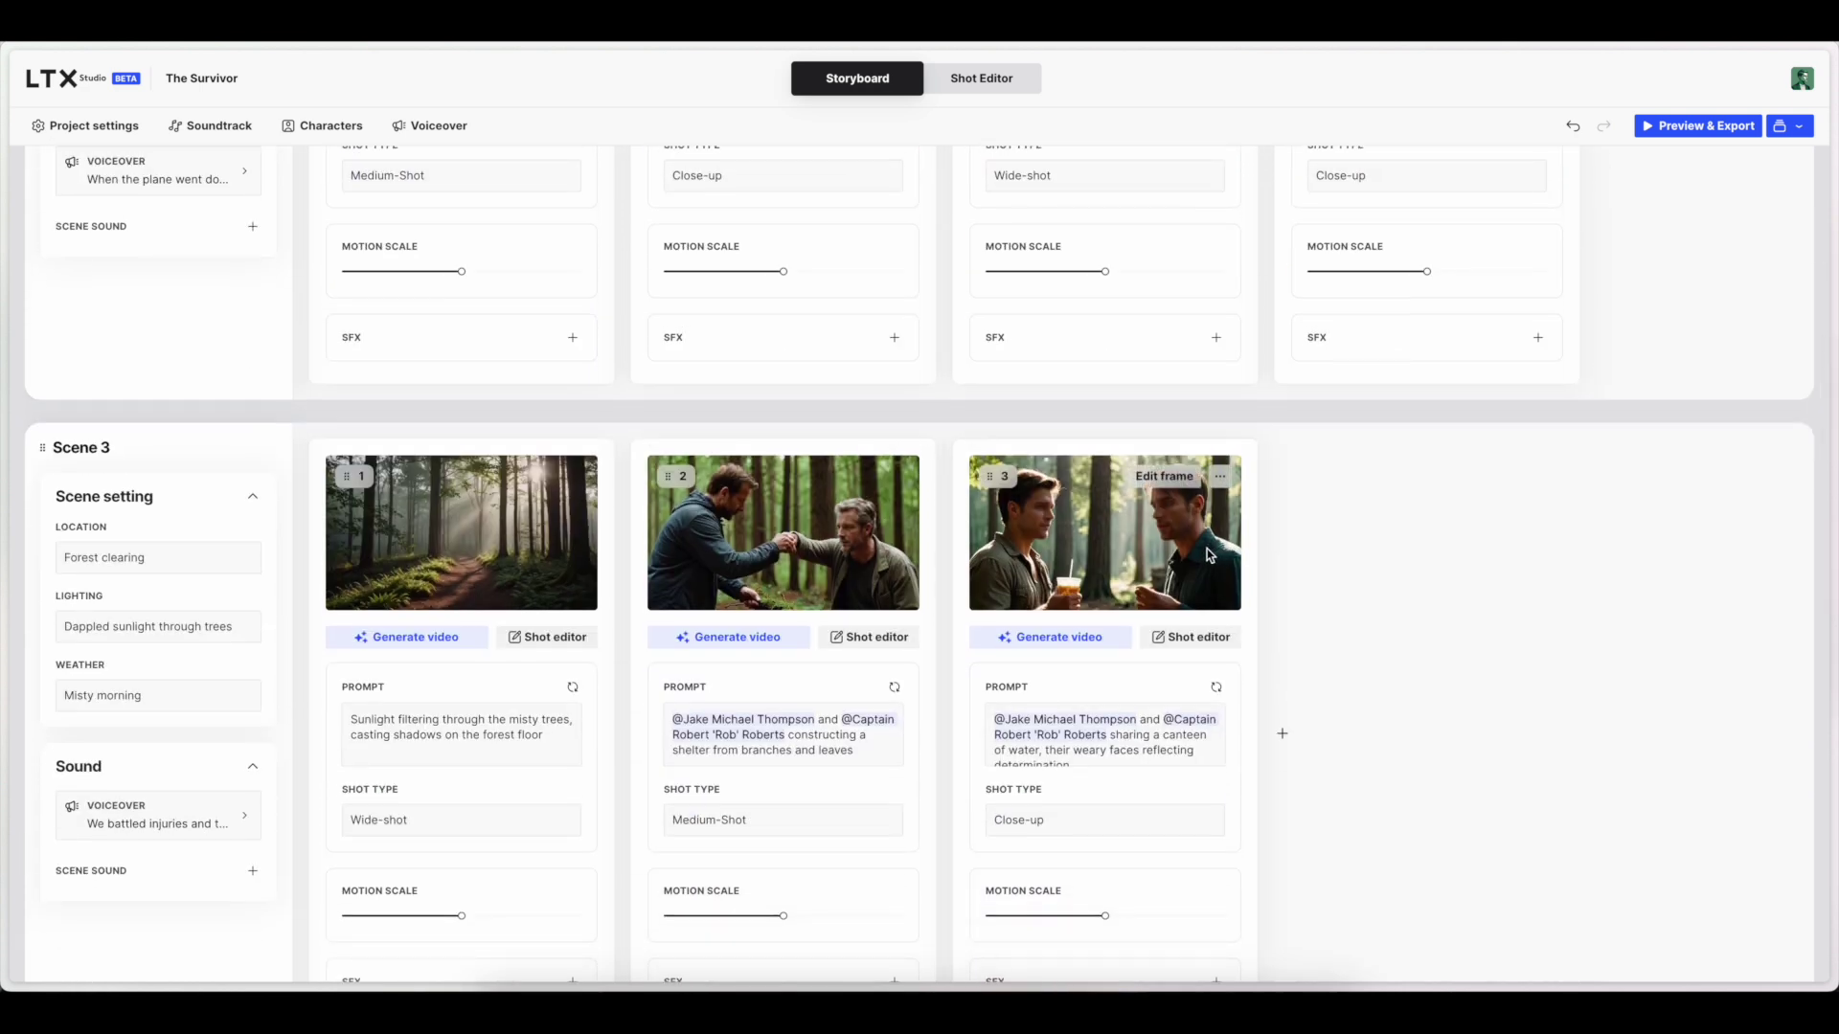
pyautogui.scroll(-1, 974, 585)
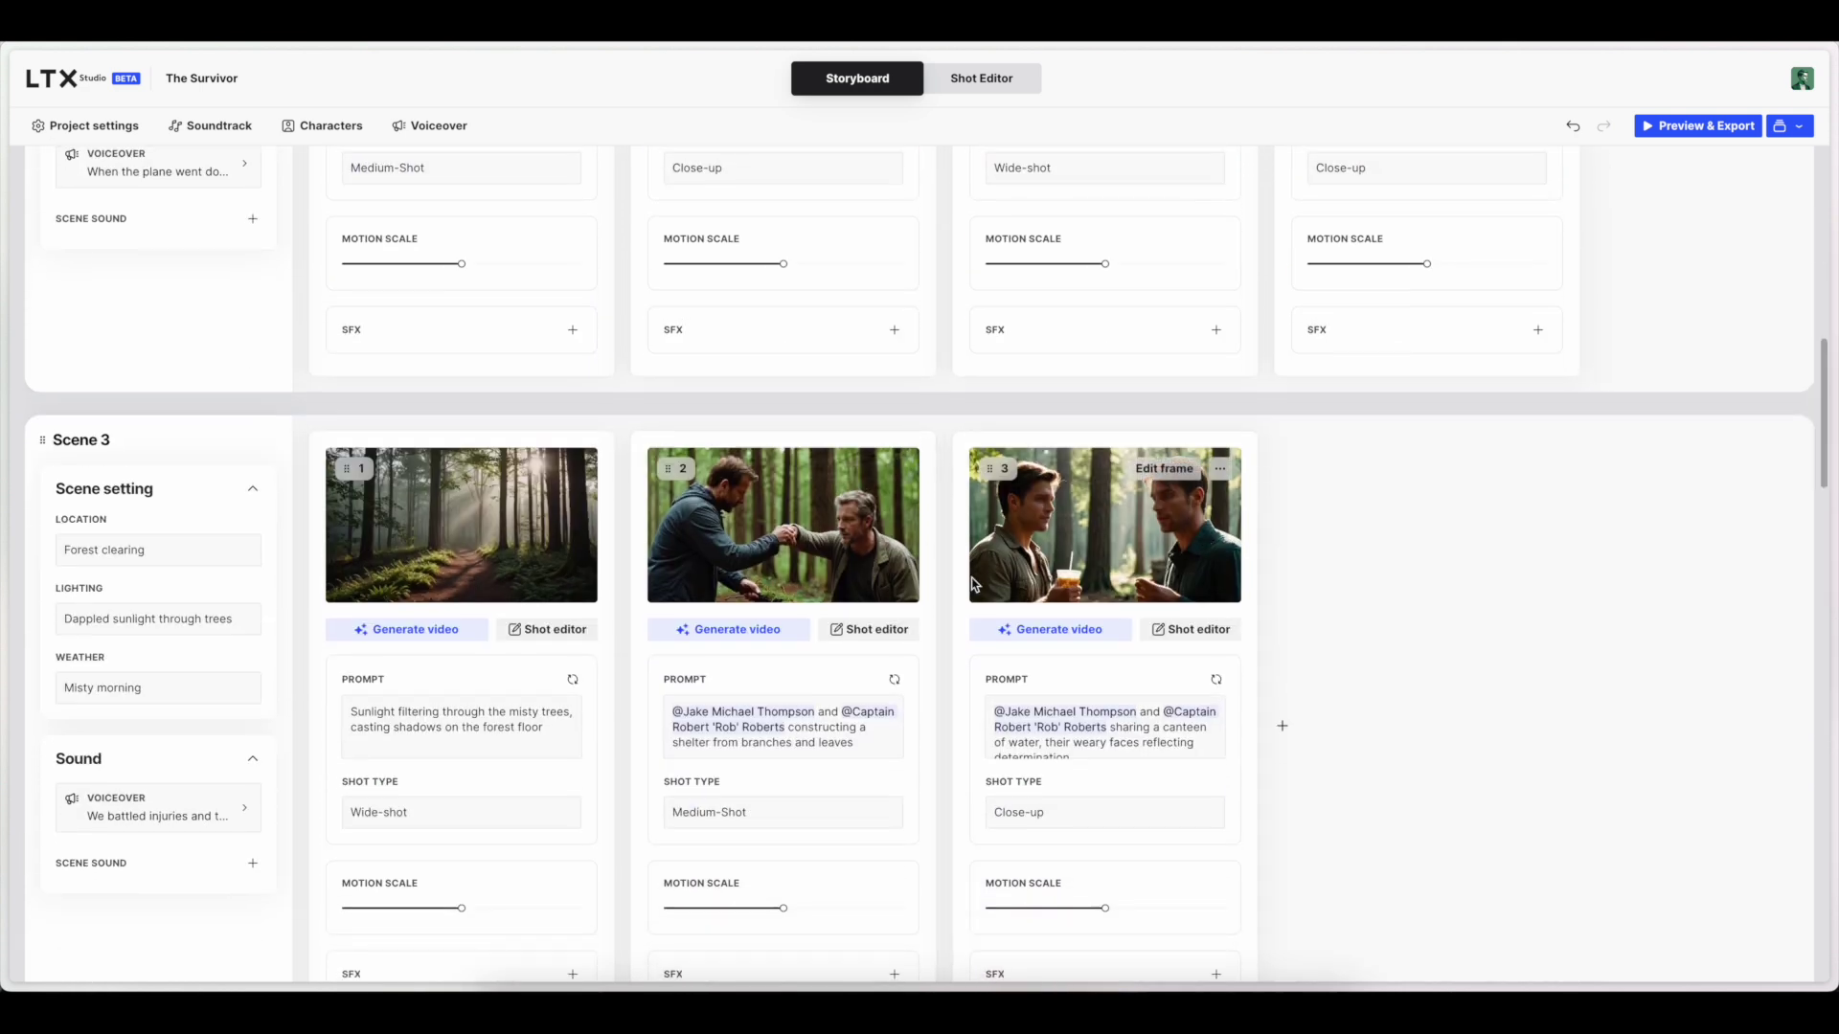
pyautogui.scroll(-10, 974, 585)
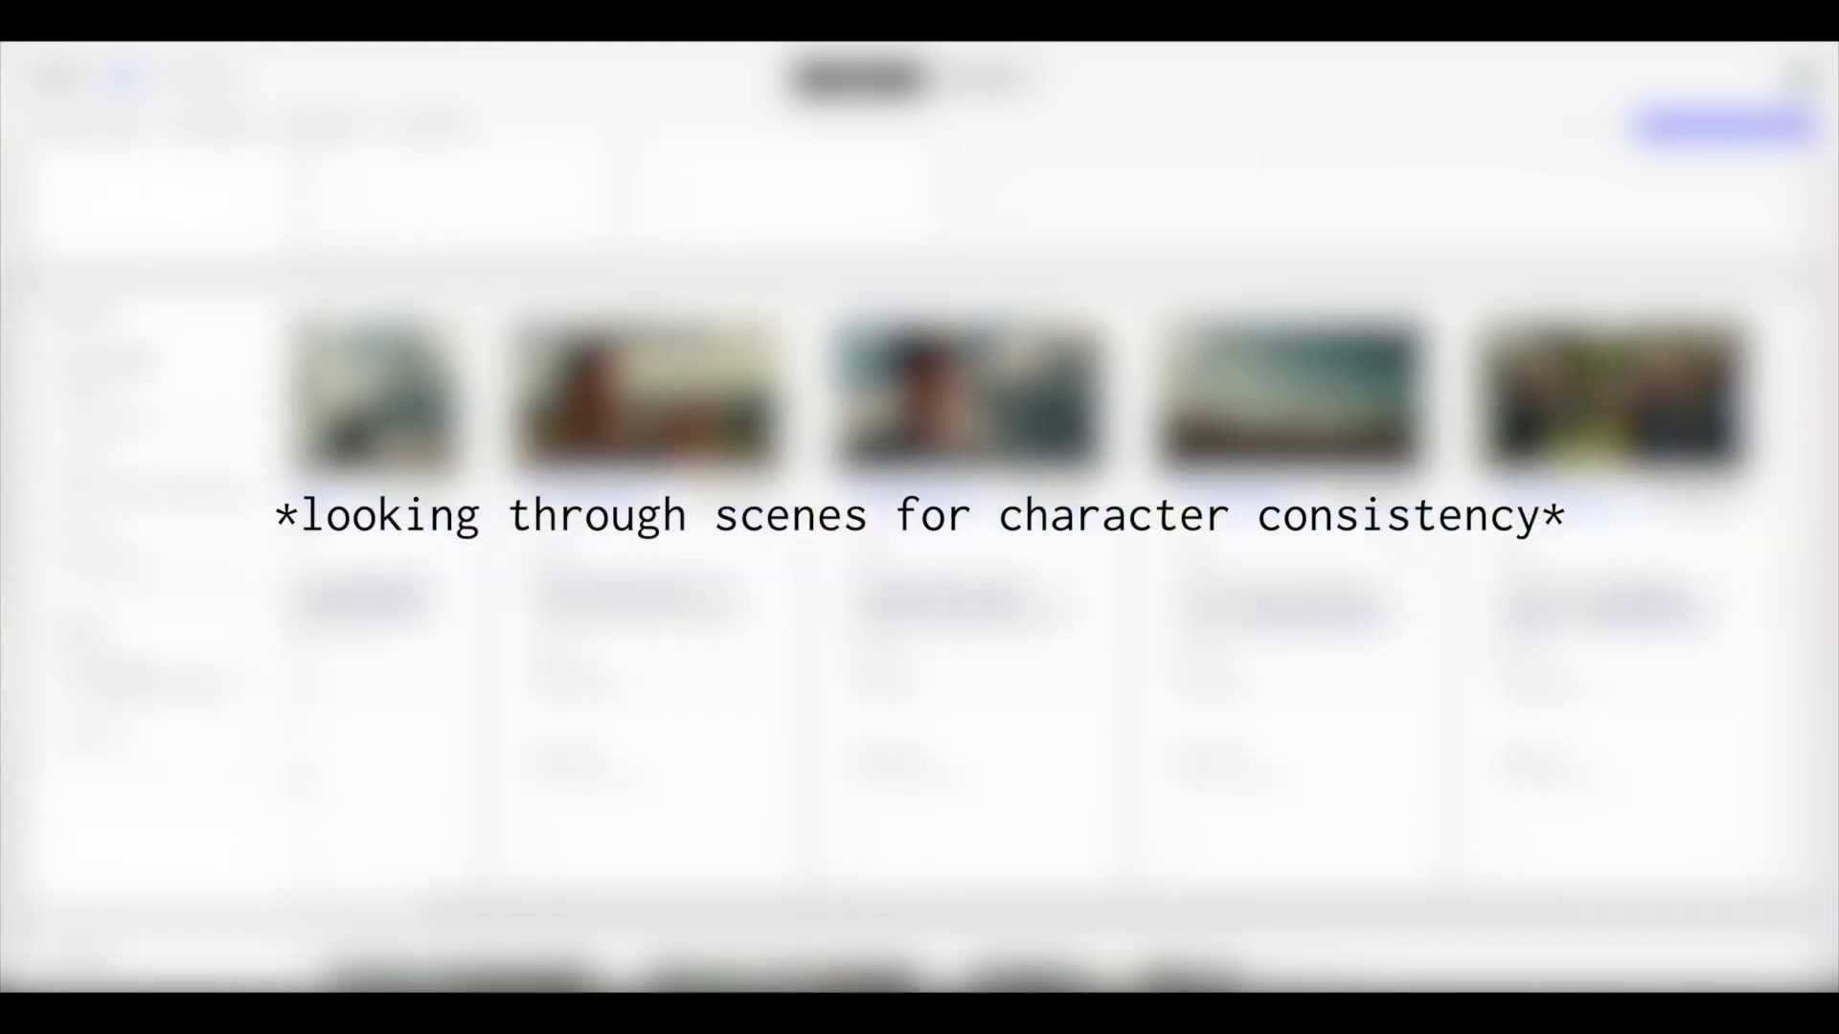
pyautogui.scroll(-1, 990, 421)
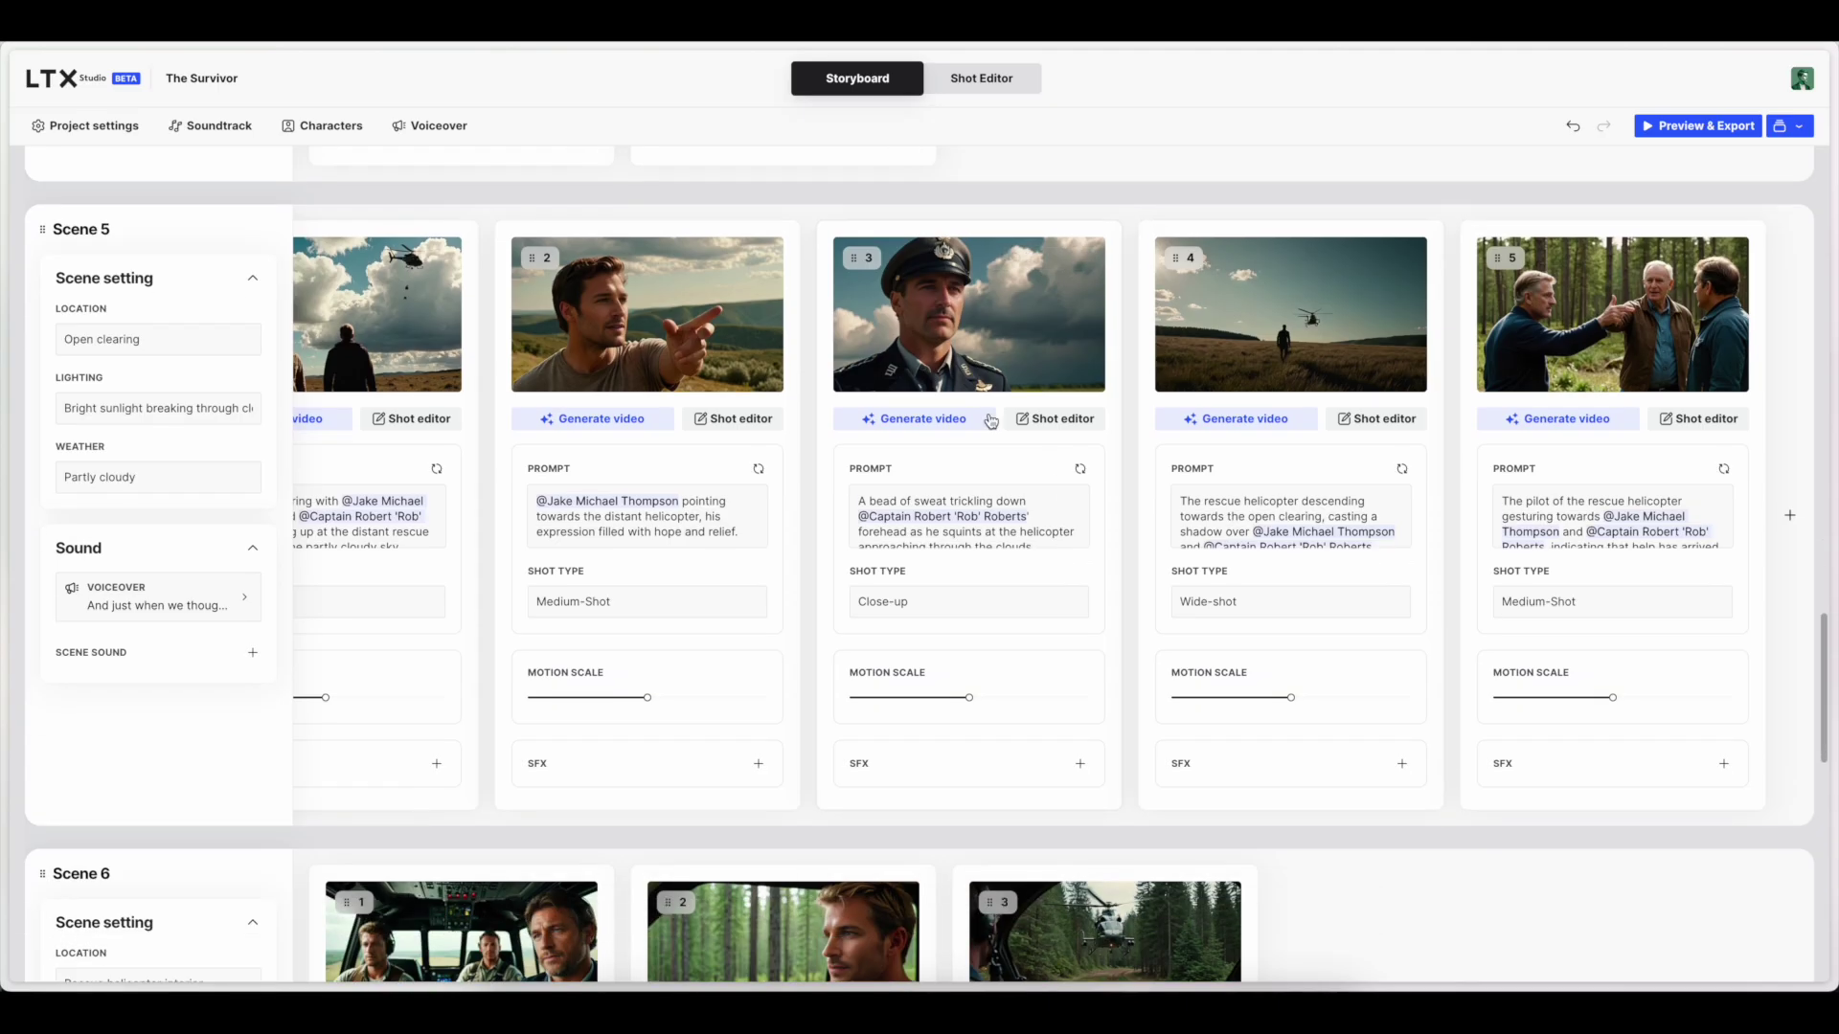
pyautogui.scroll(-4, 667, 450)
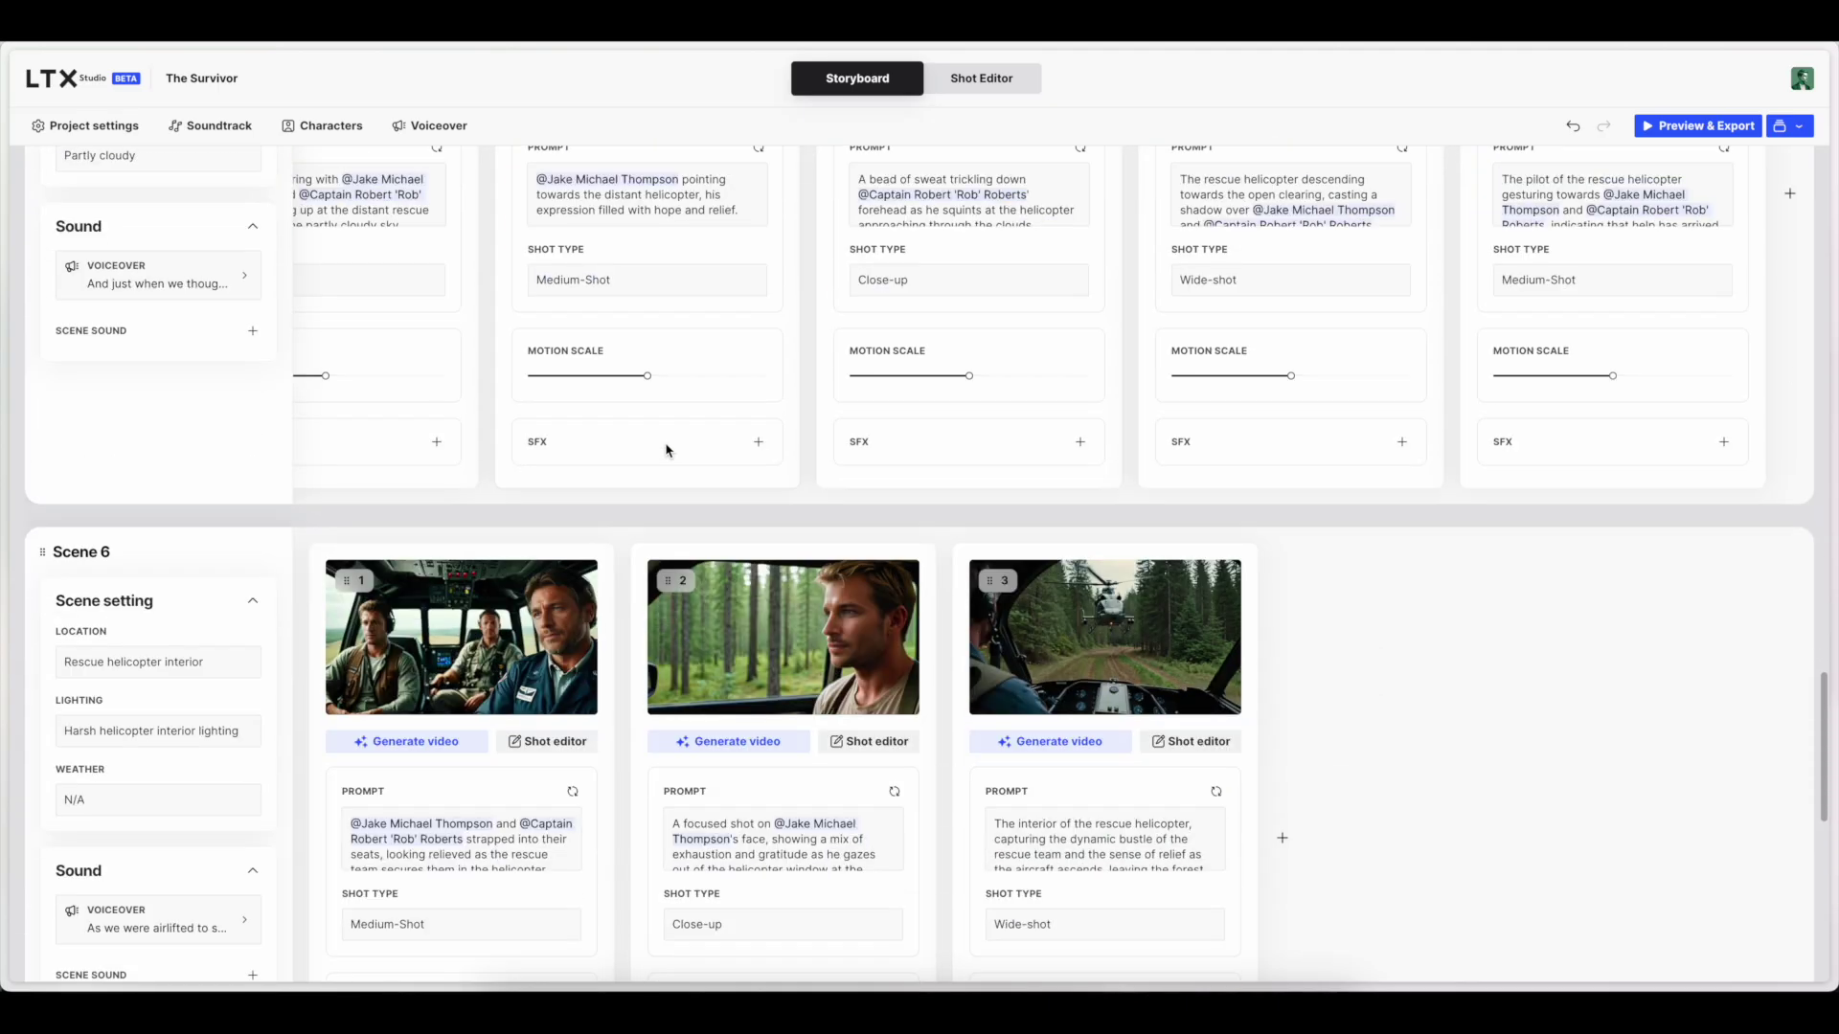
pyautogui.scroll(-10, 668, 450)
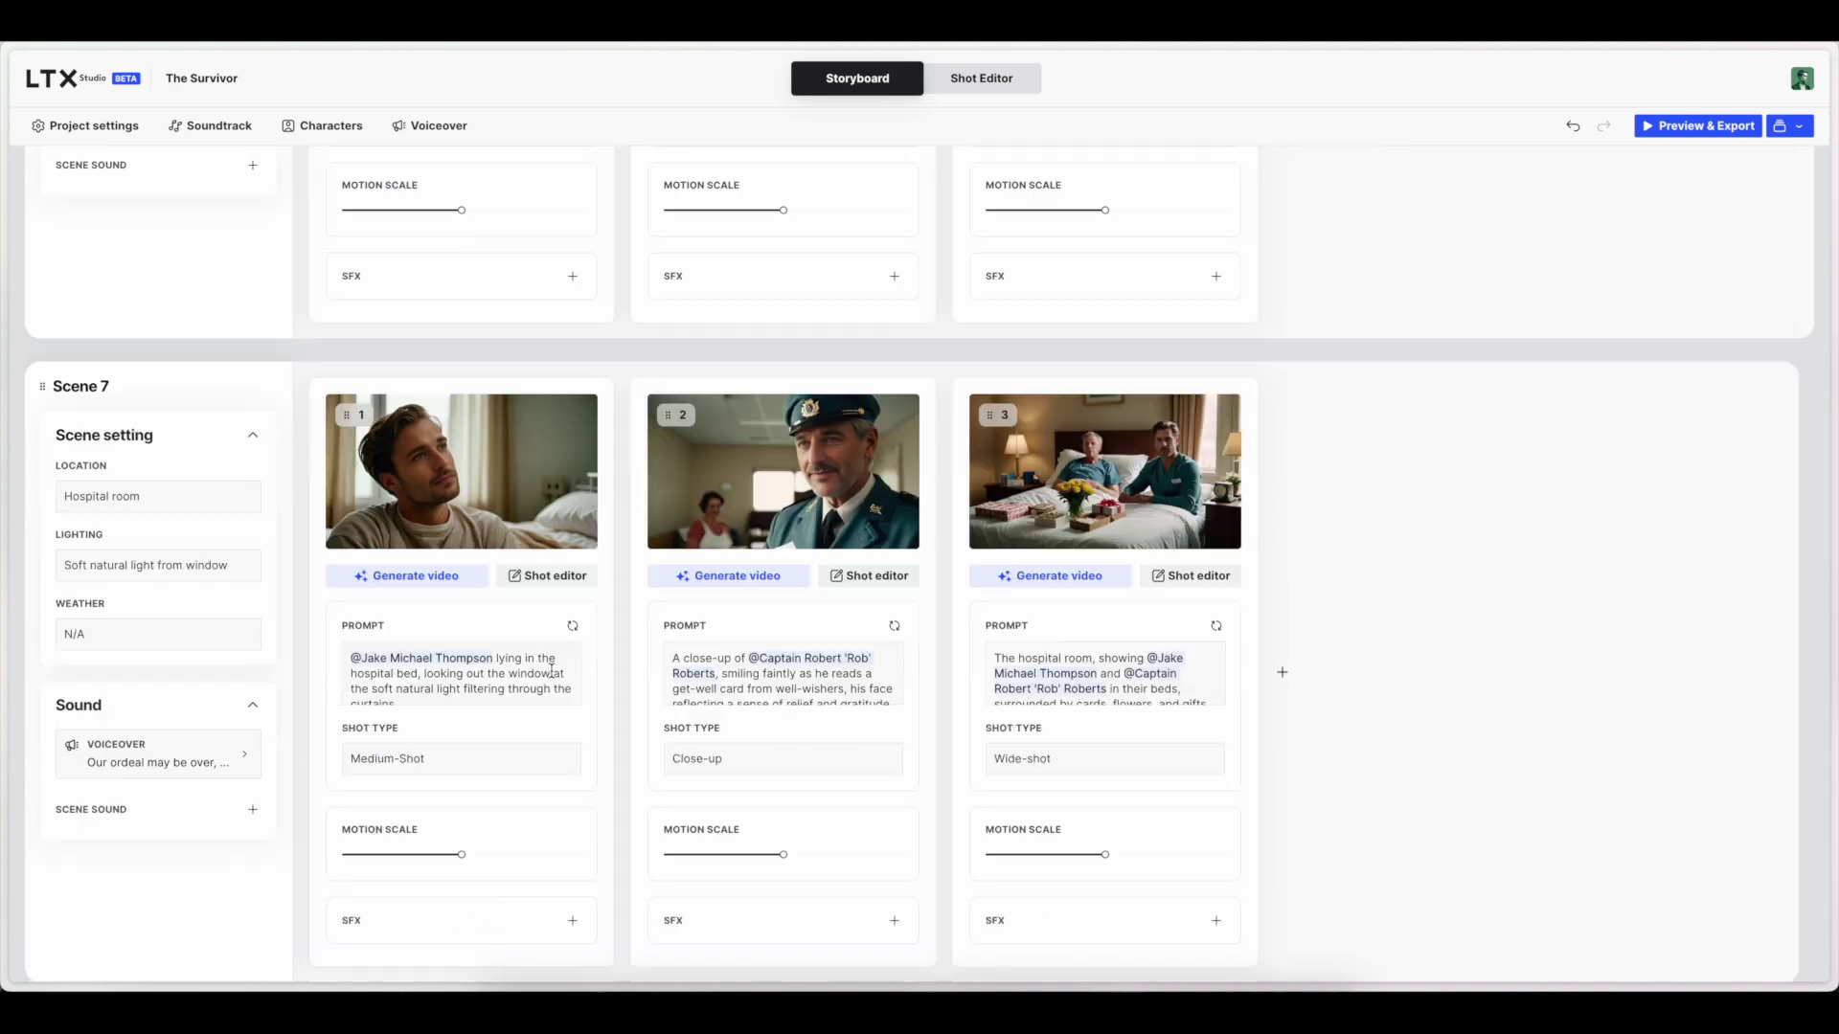
pyautogui.scroll(20, 555, 661)
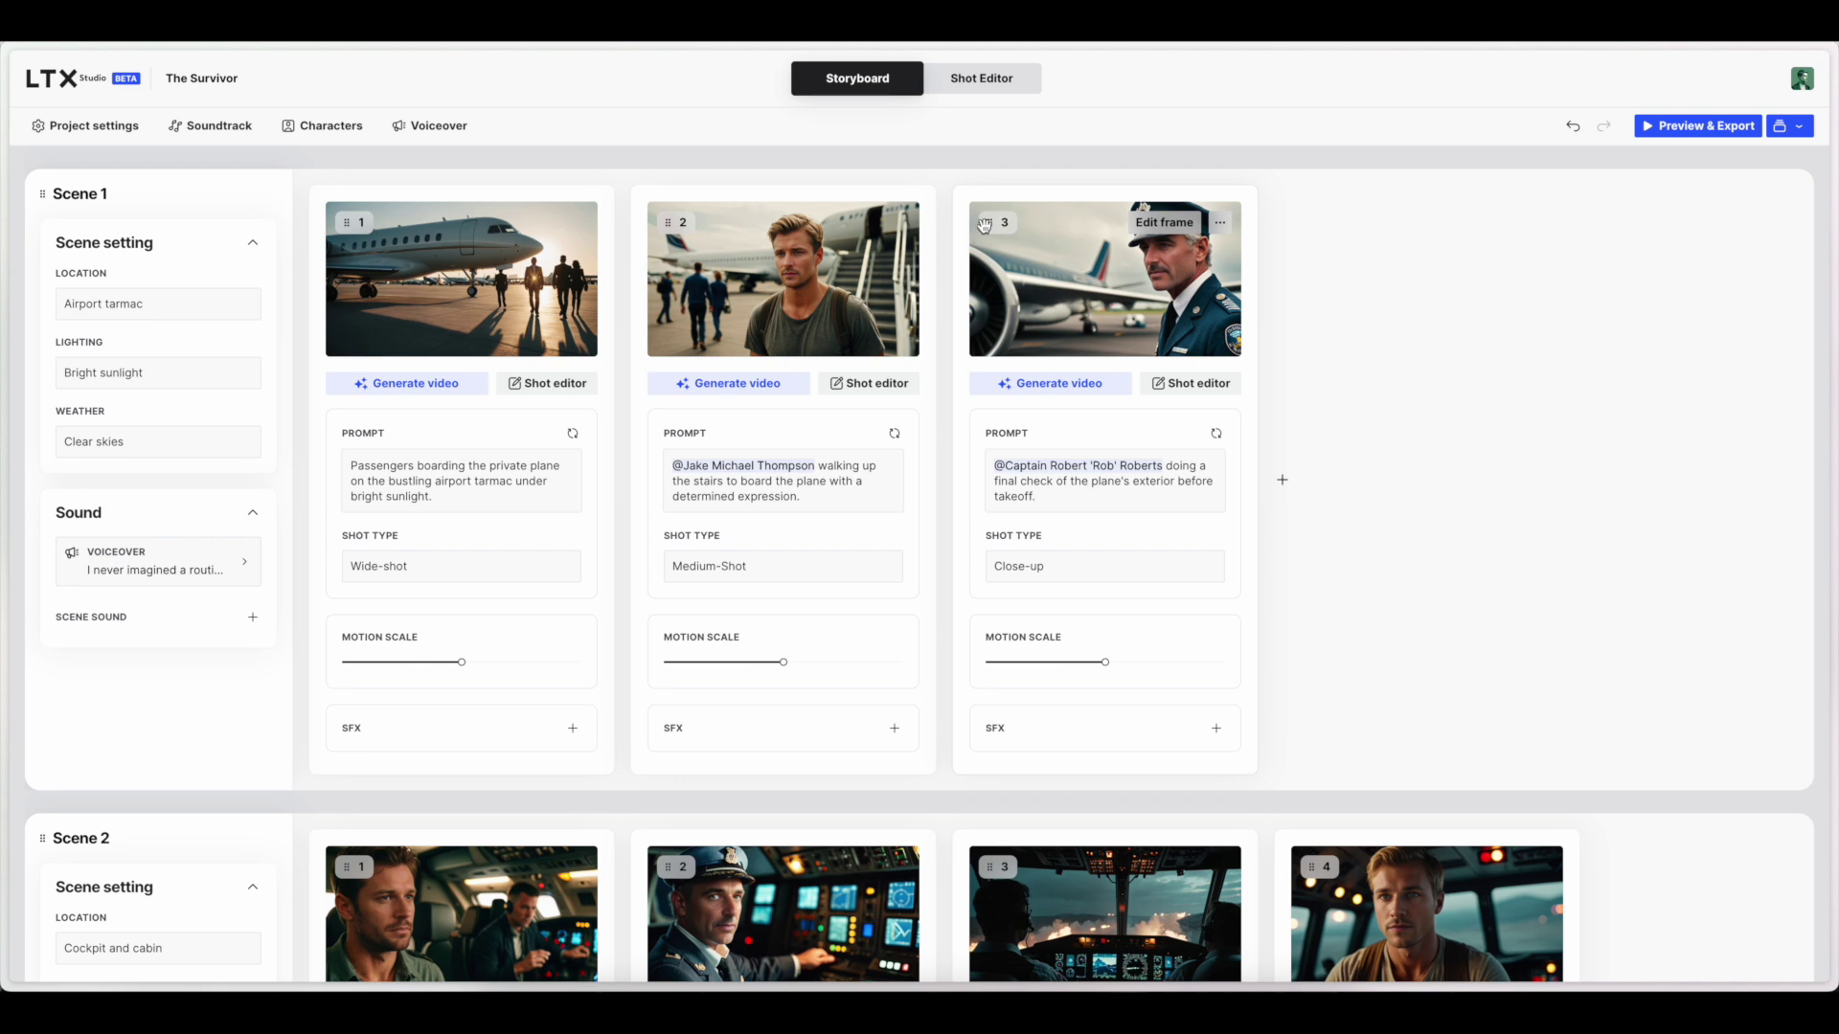
pyautogui.moveTo(984, 225)
pyautogui.mouseDown()
pyautogui.moveTo(564, 219)
pyautogui.moveTo(1036, 218)
pyautogui.moveTo(699, 222)
pyautogui.moveTo(1001, 221)
pyautogui.mouseUp()
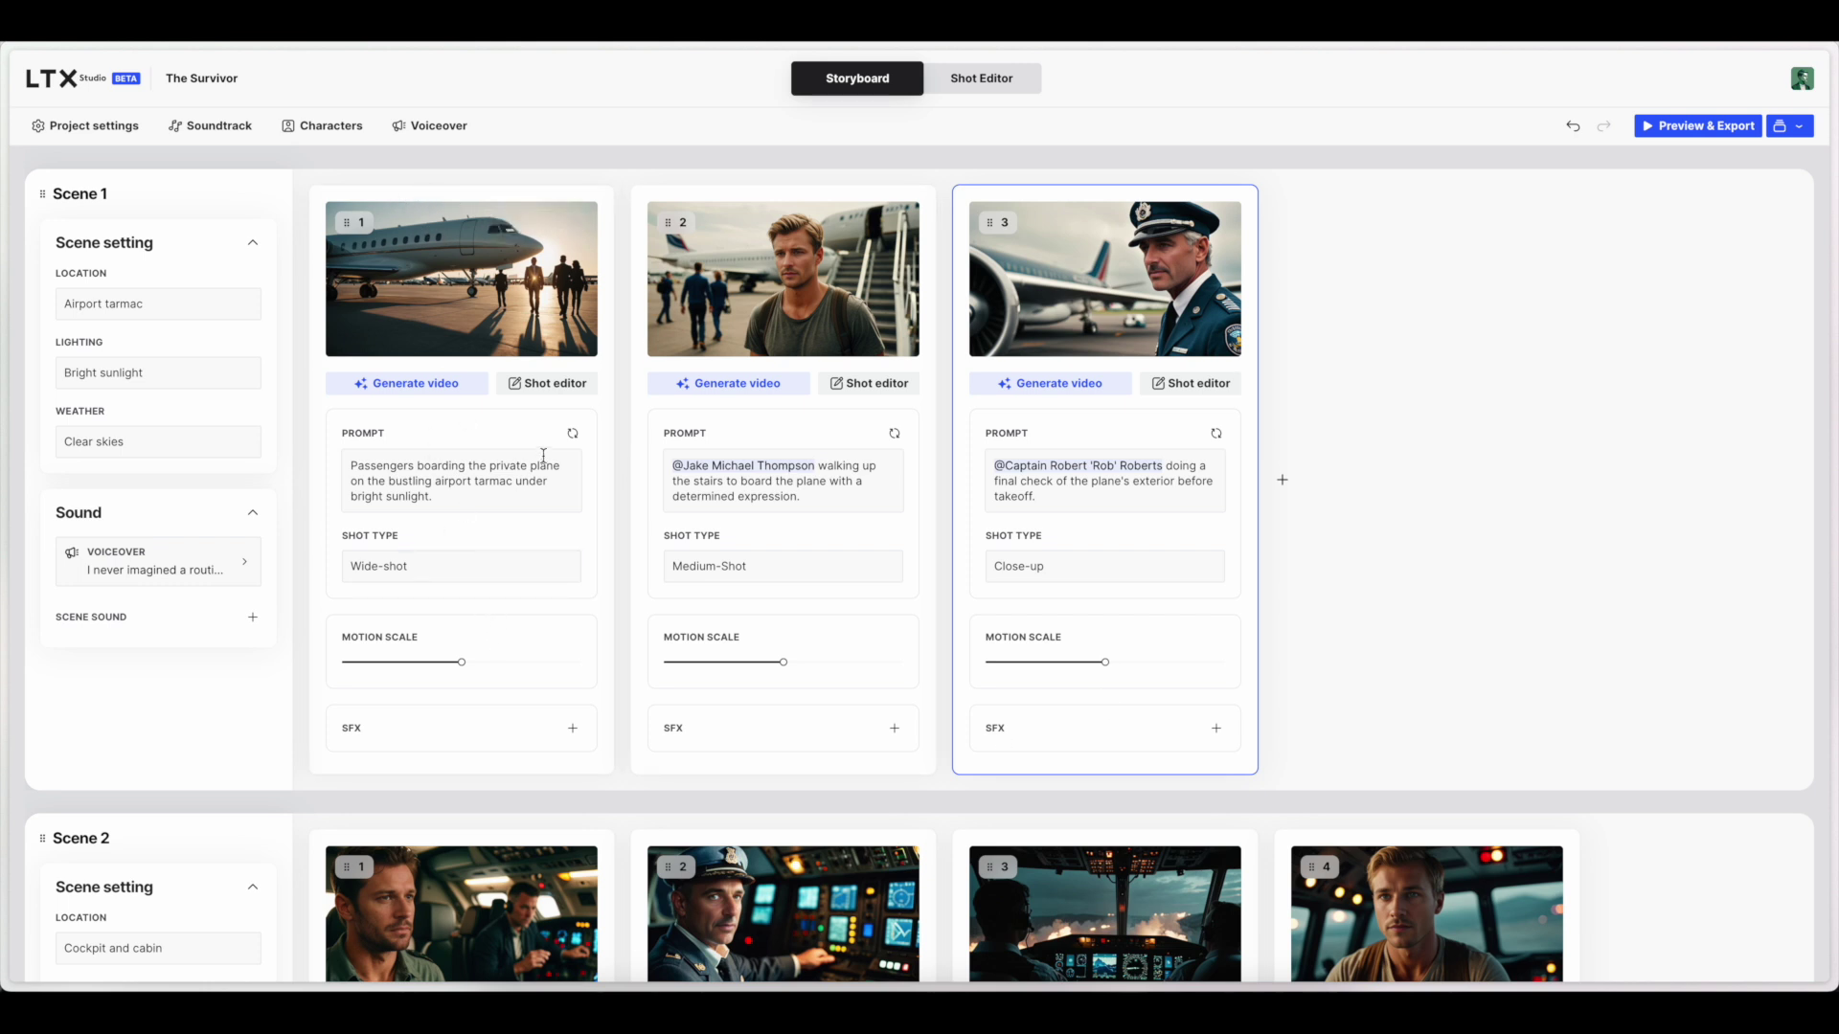
# - Set Scene 1 shot 1 to Bird's eye view and edit its prompt for an airline plane at midnight
pyautogui.click(414, 568)
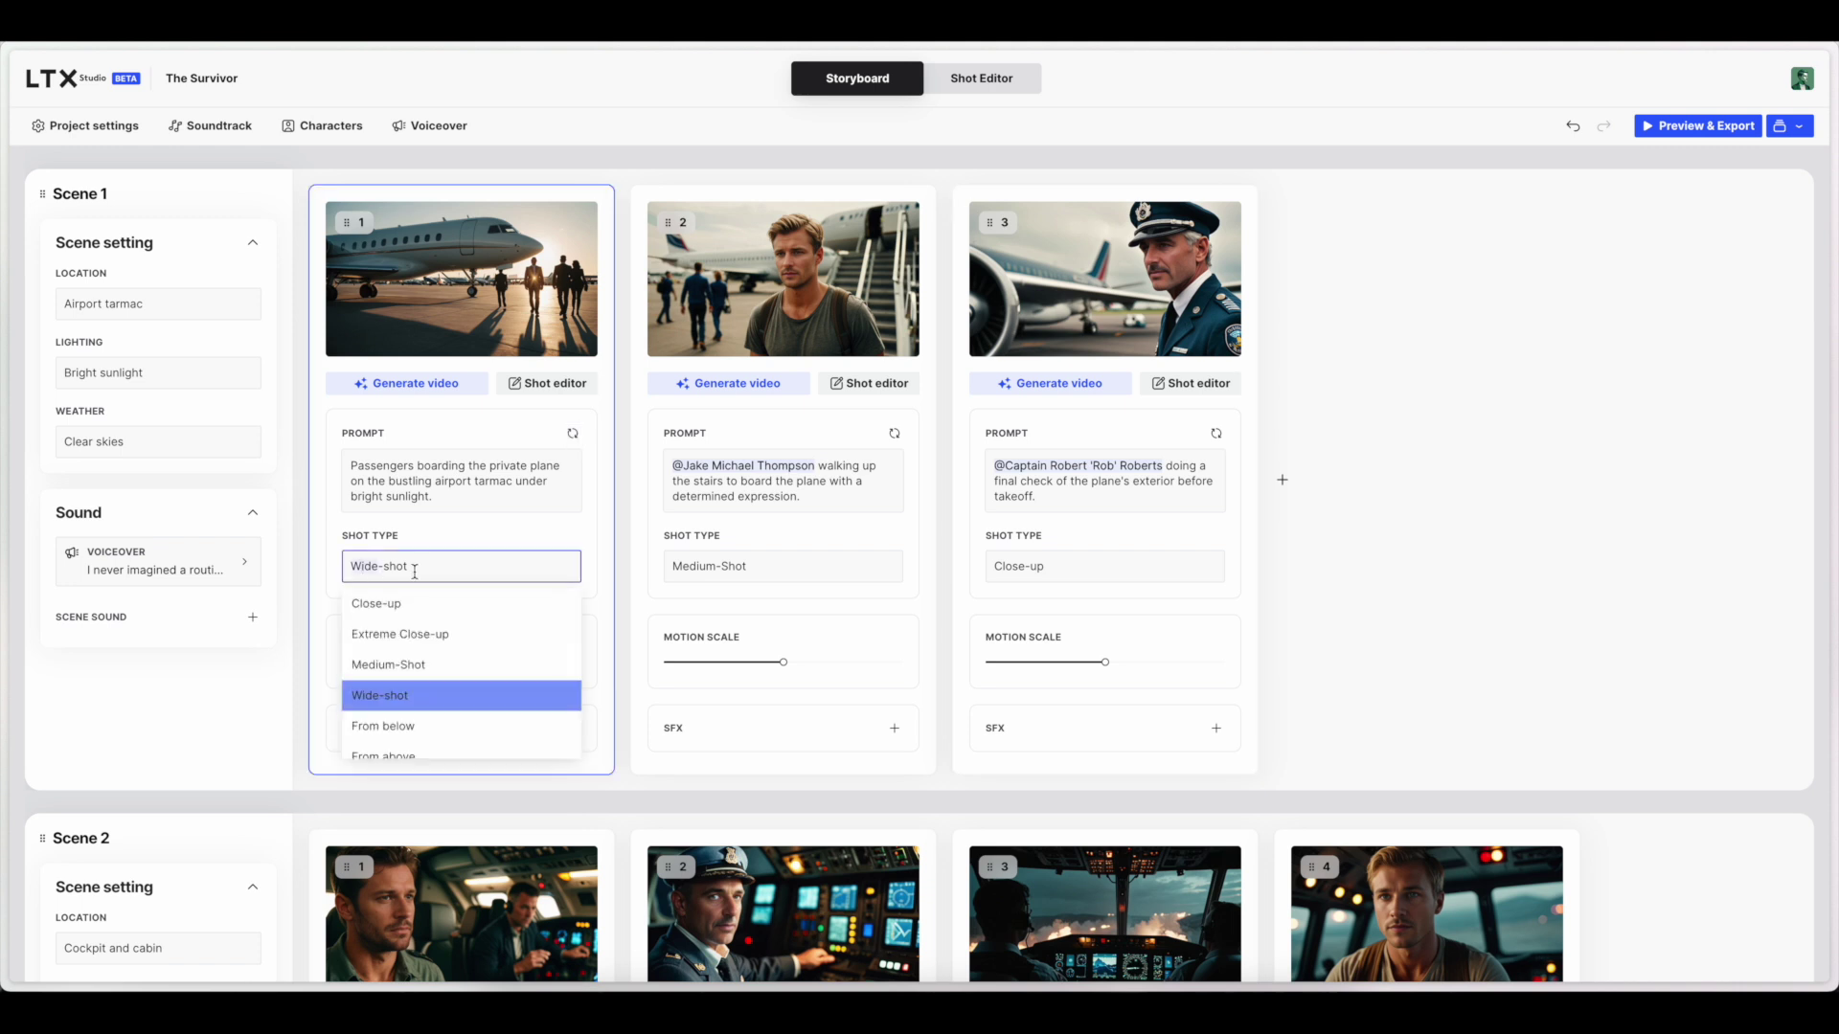
pyautogui.scroll(-2, 468, 682)
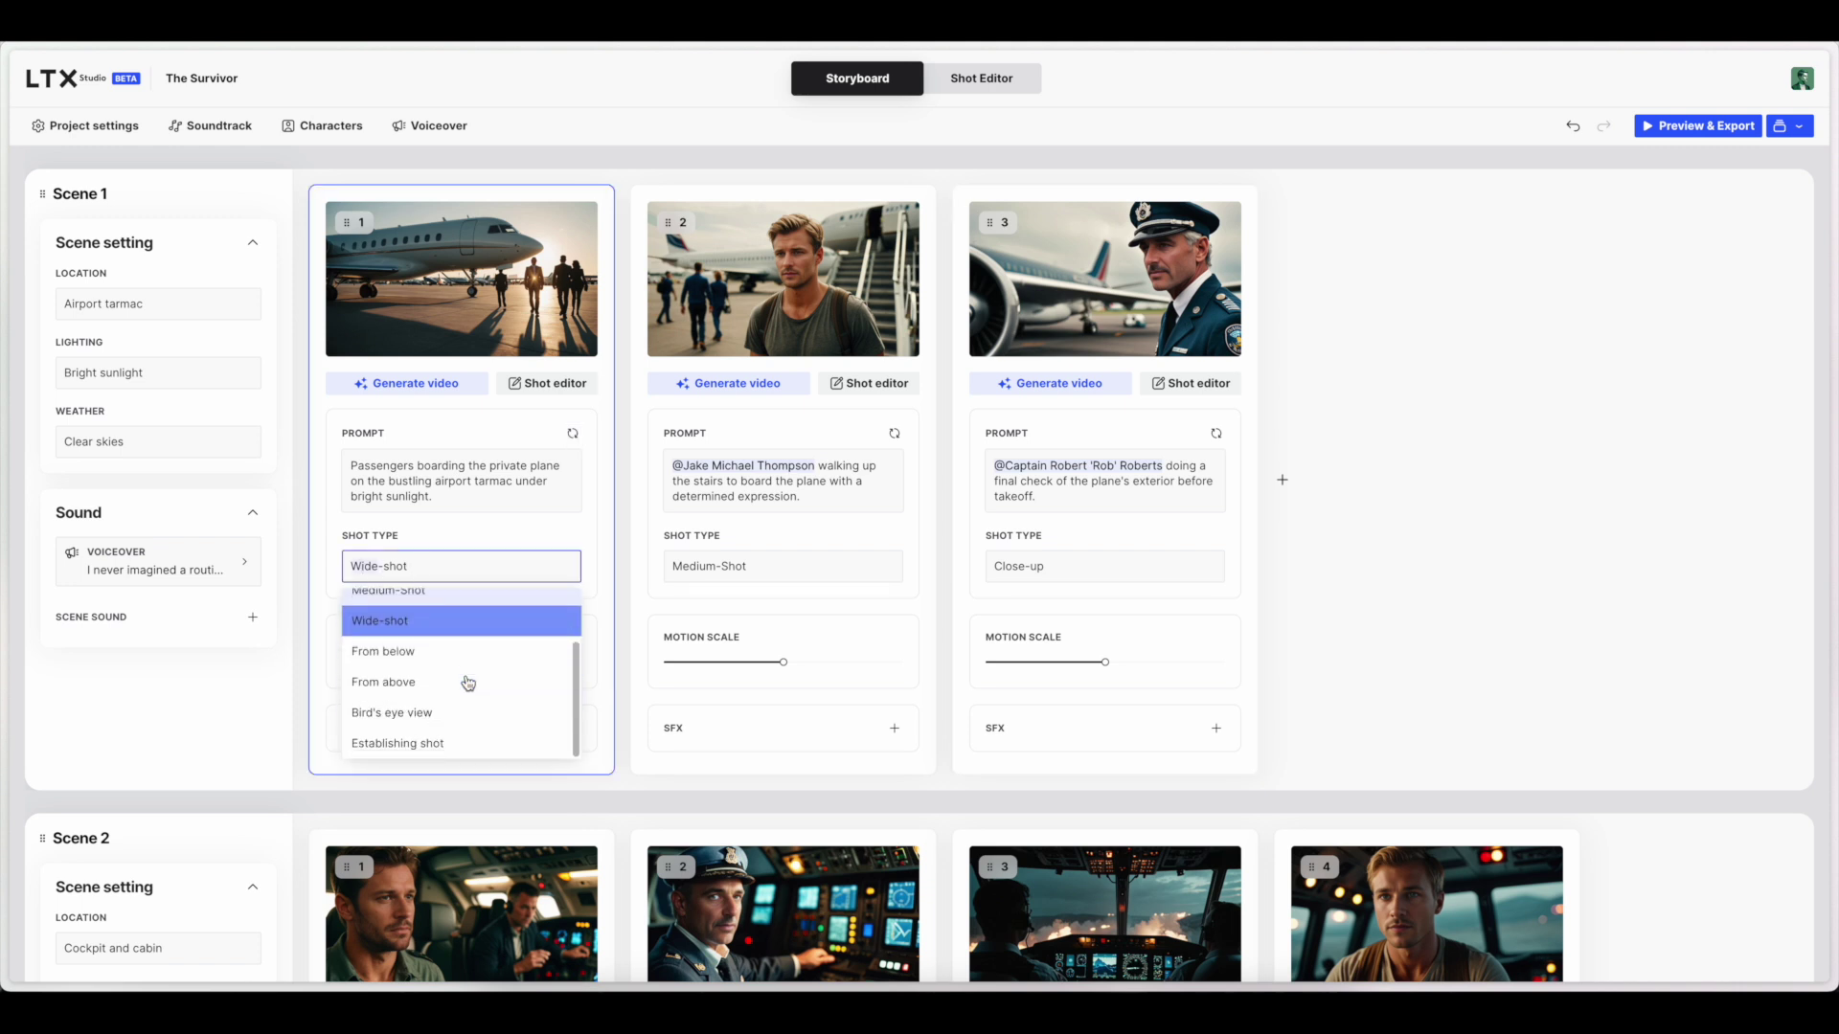
pyautogui.click(440, 714)
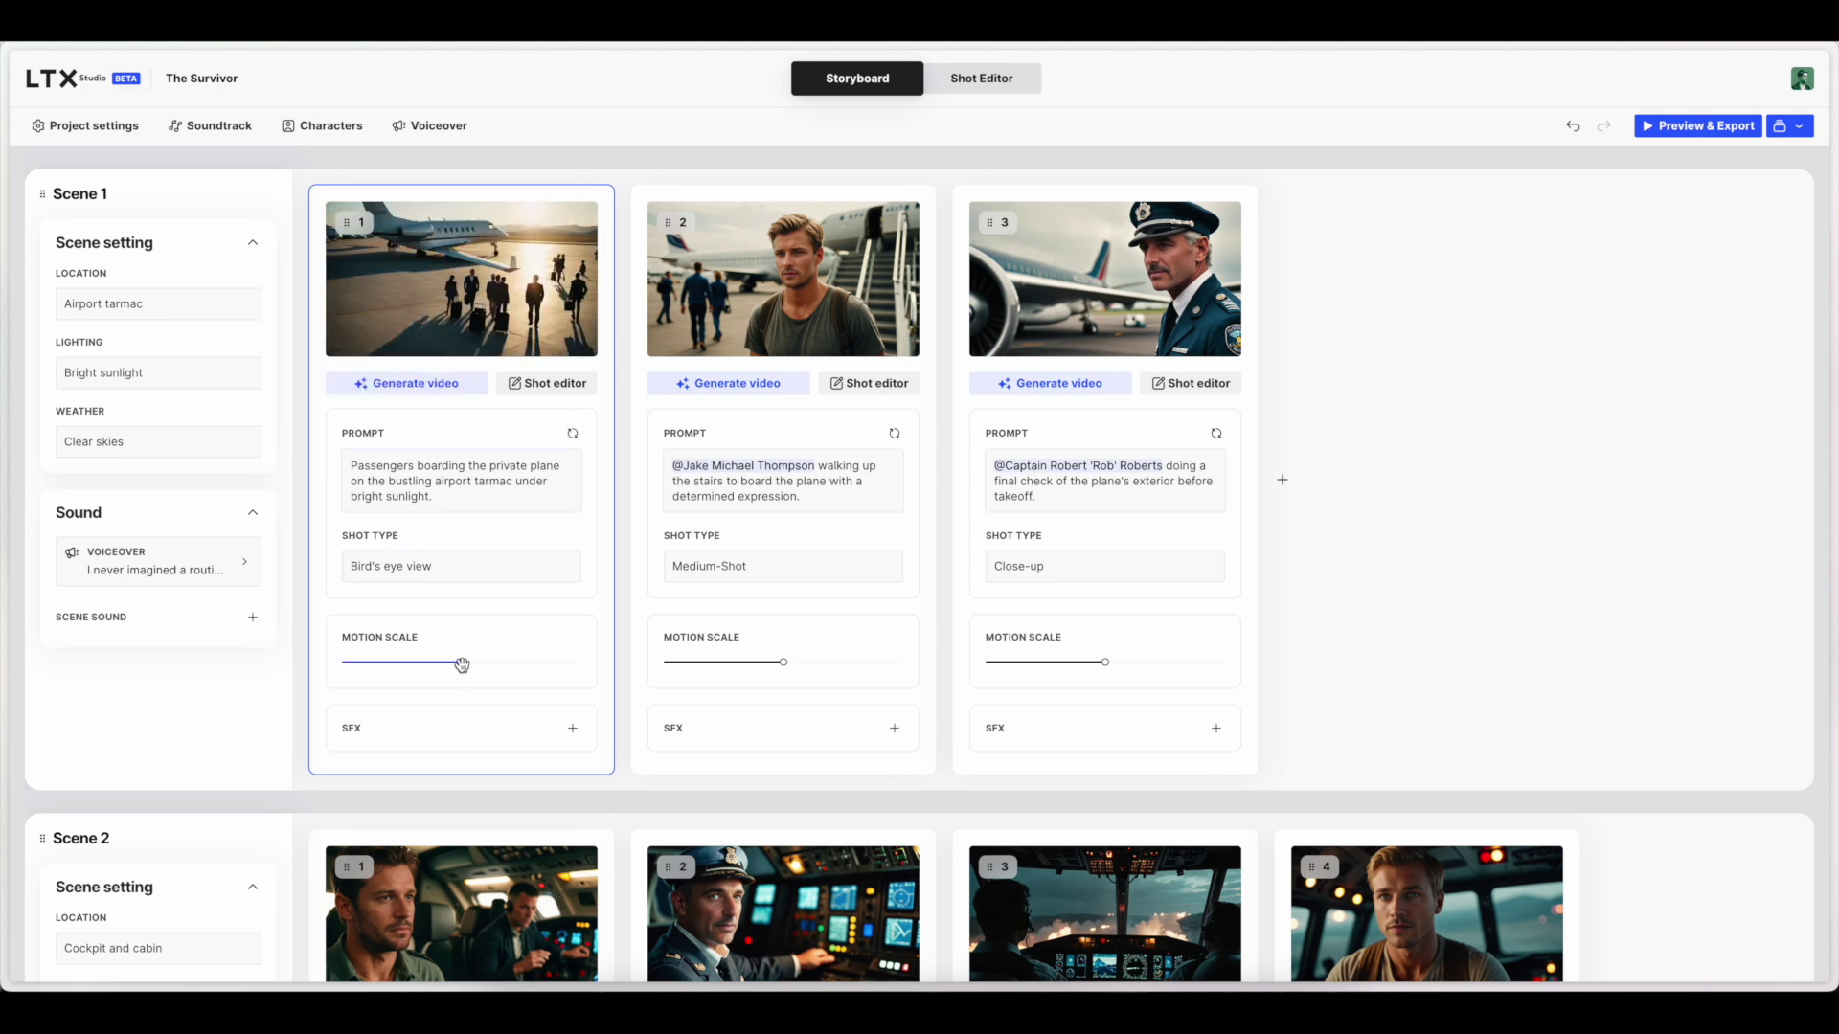
pyautogui.click(403, 480)
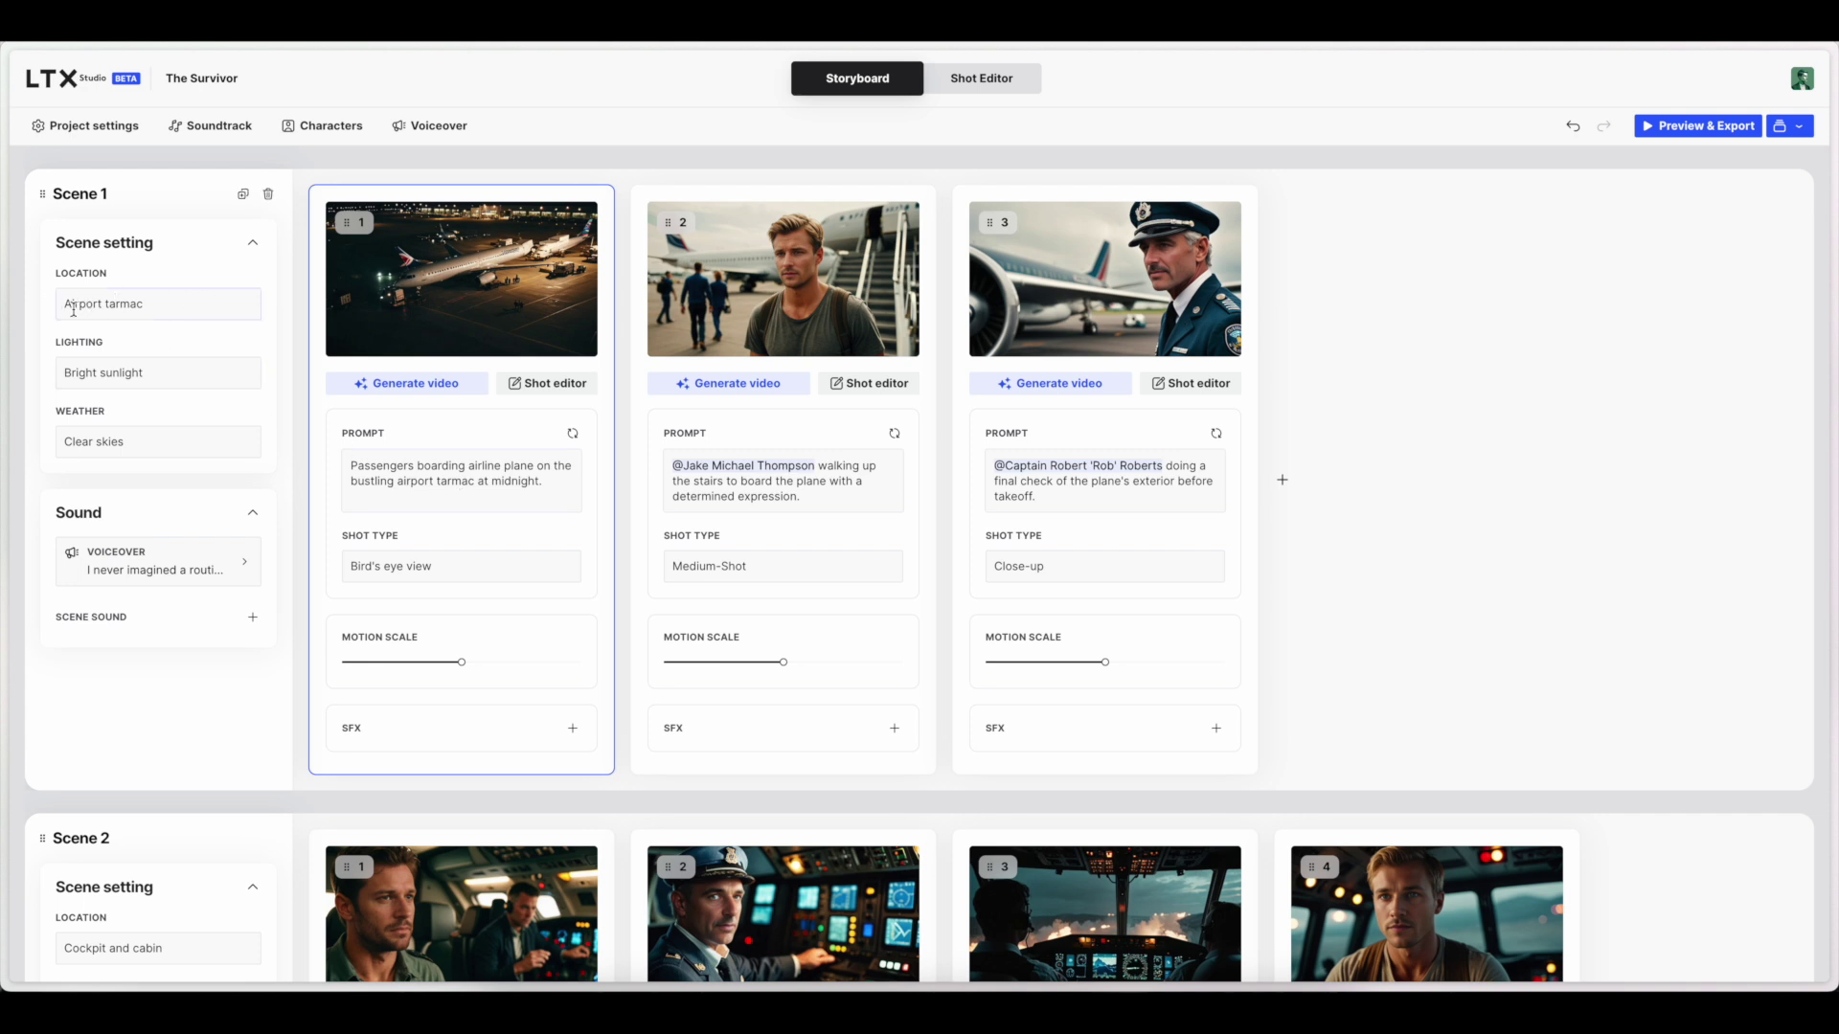
# - Set Scene 1 lighting to Midnight and weather to 'Storm, rainy', and add a scene sound entry
pyautogui.click(105, 376)
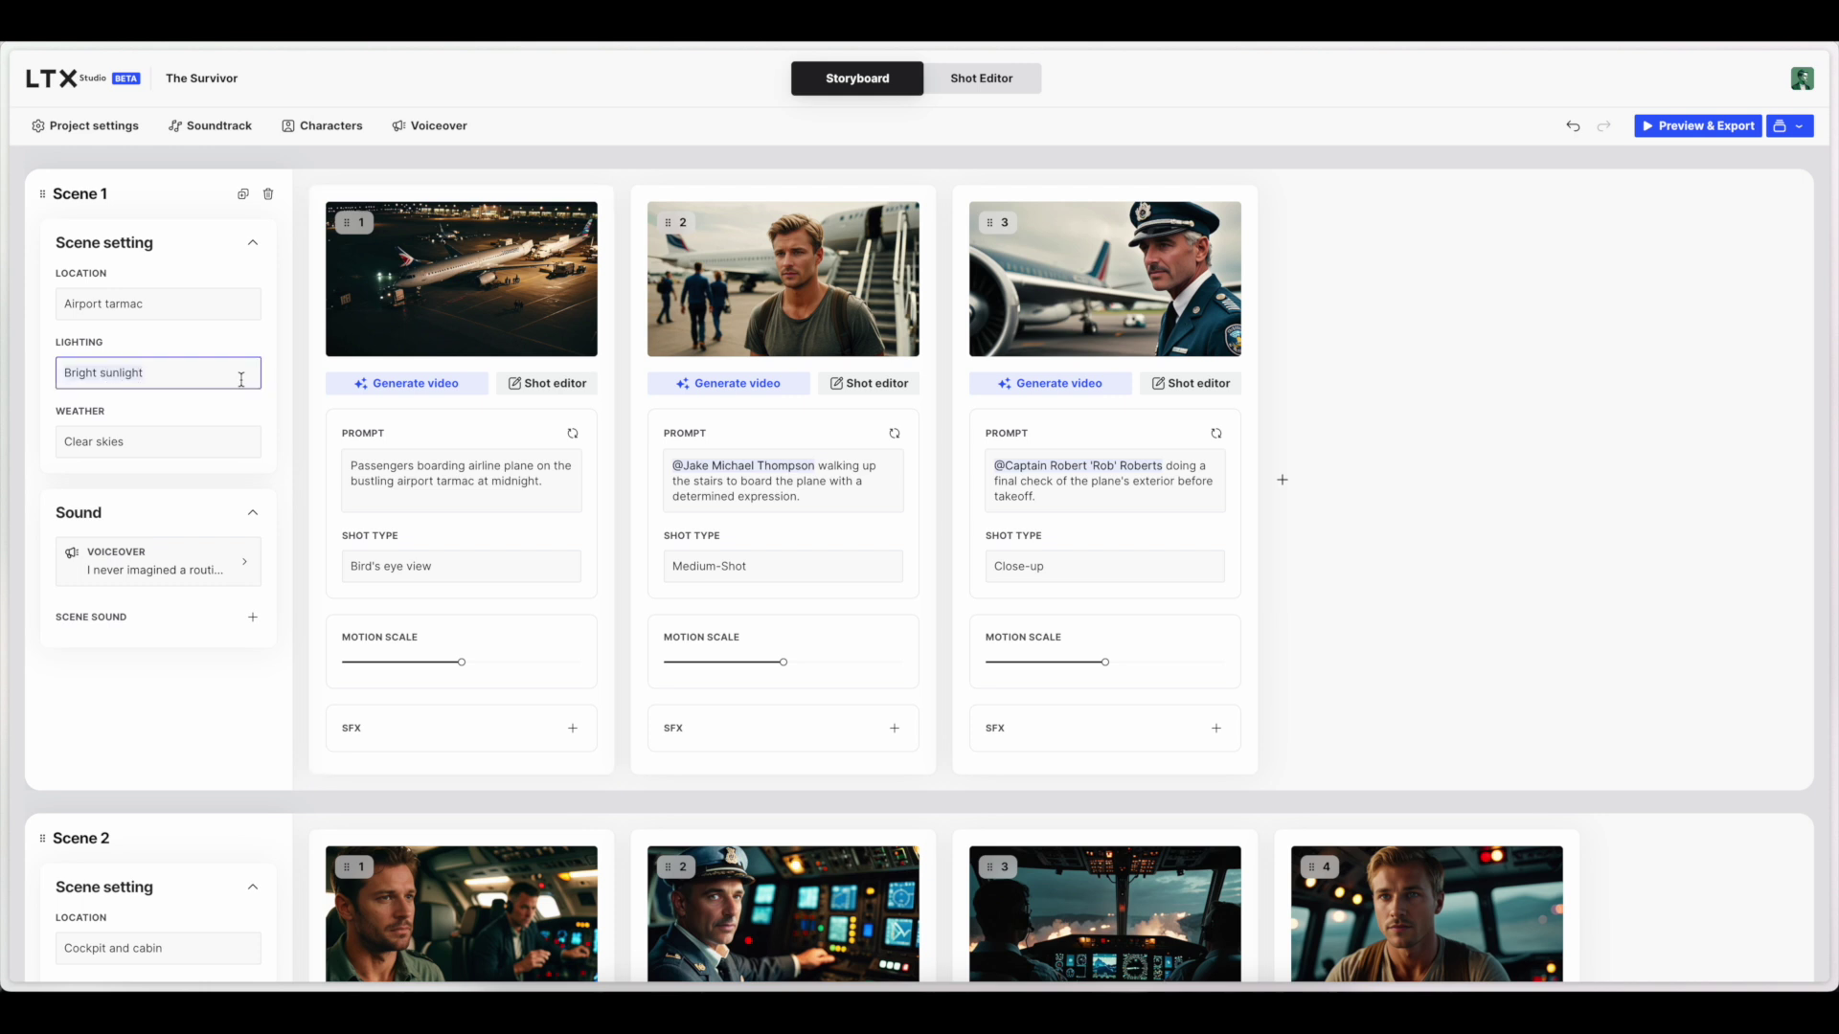
pyautogui.write('Midnight')
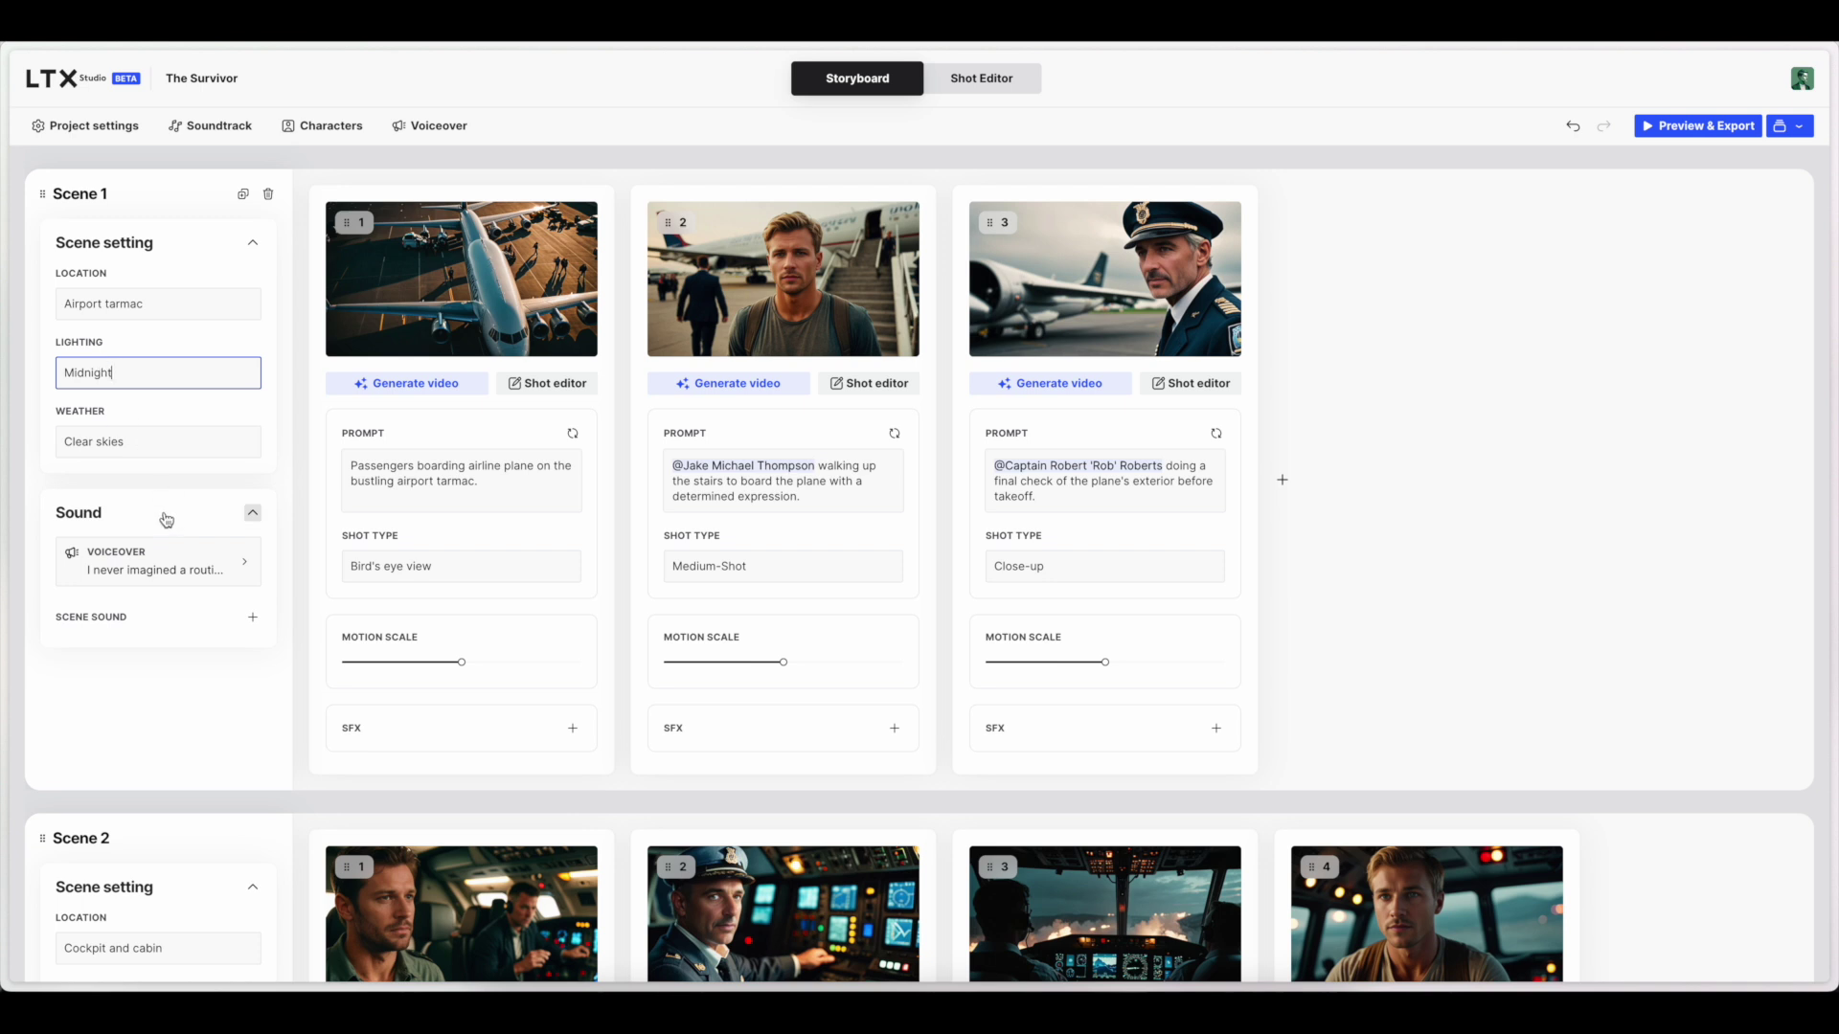
pyautogui.tripleClick(131, 441)
pyautogui.write('Storm, rainy')
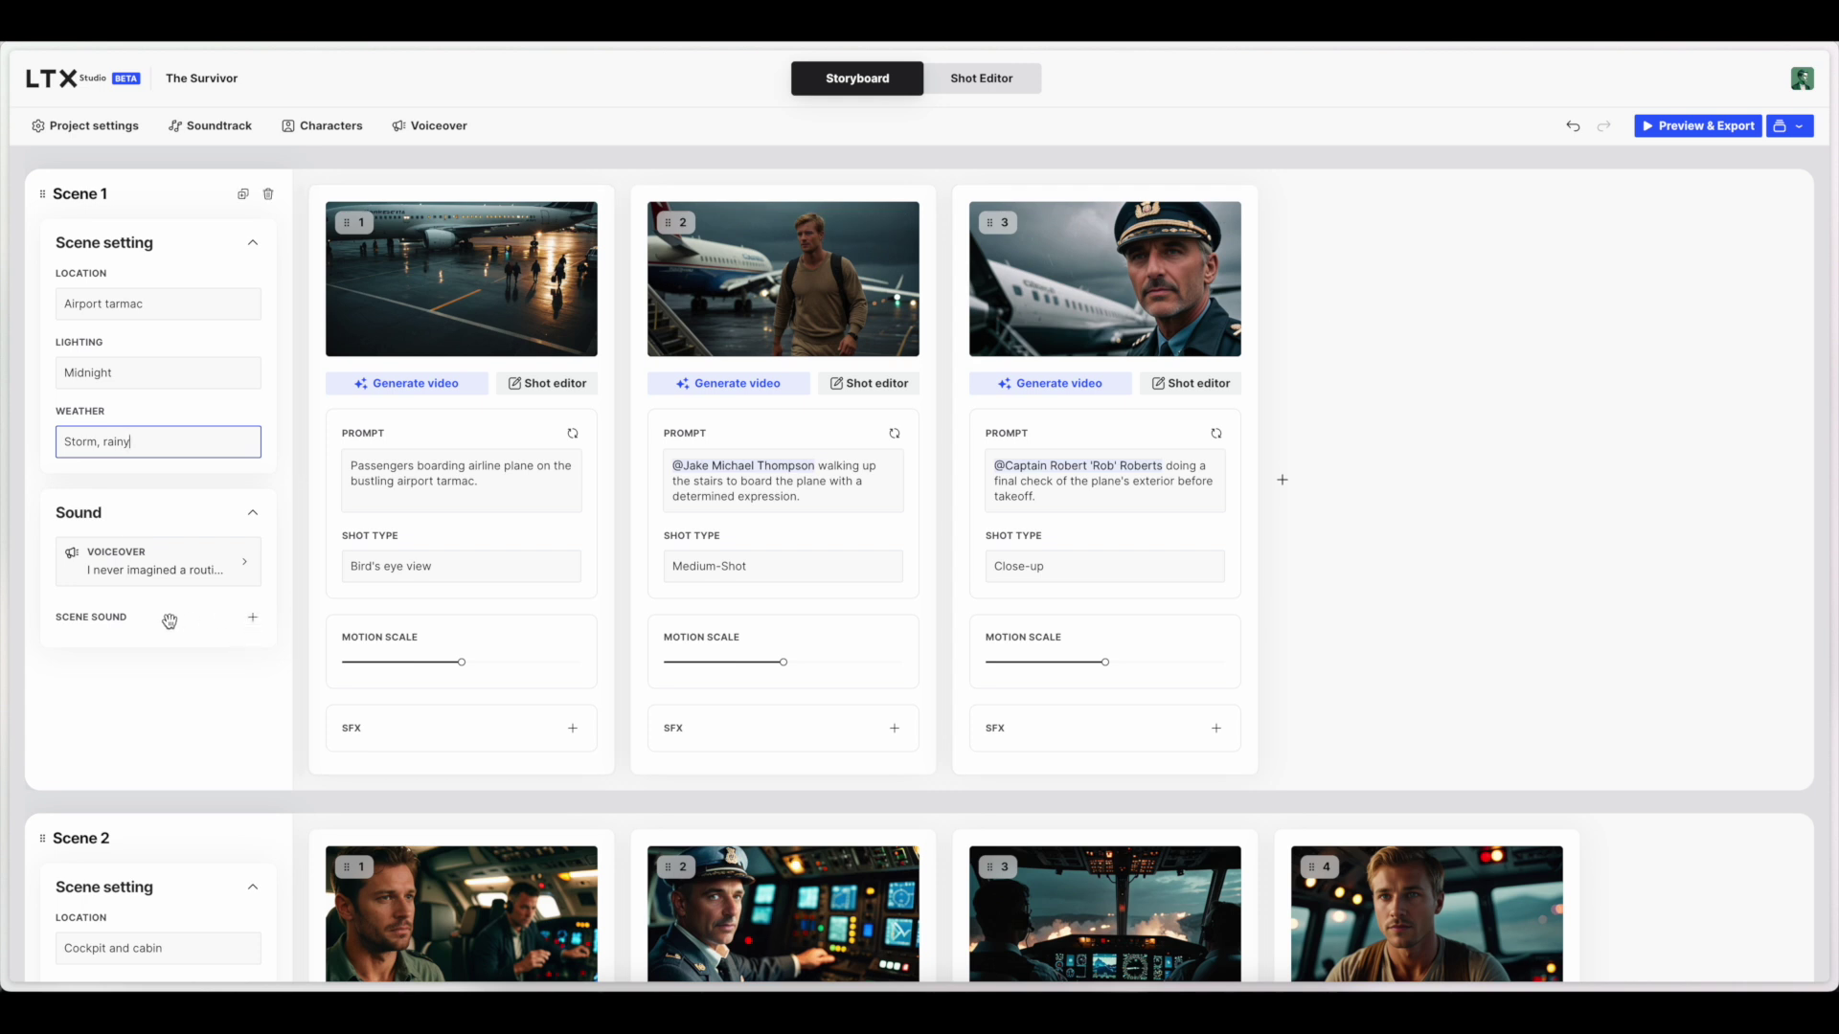
pyautogui.click(253, 618)
# - Set Scene 1's scene sound to Airplane engines and preview it
pyautogui.click(141, 648)
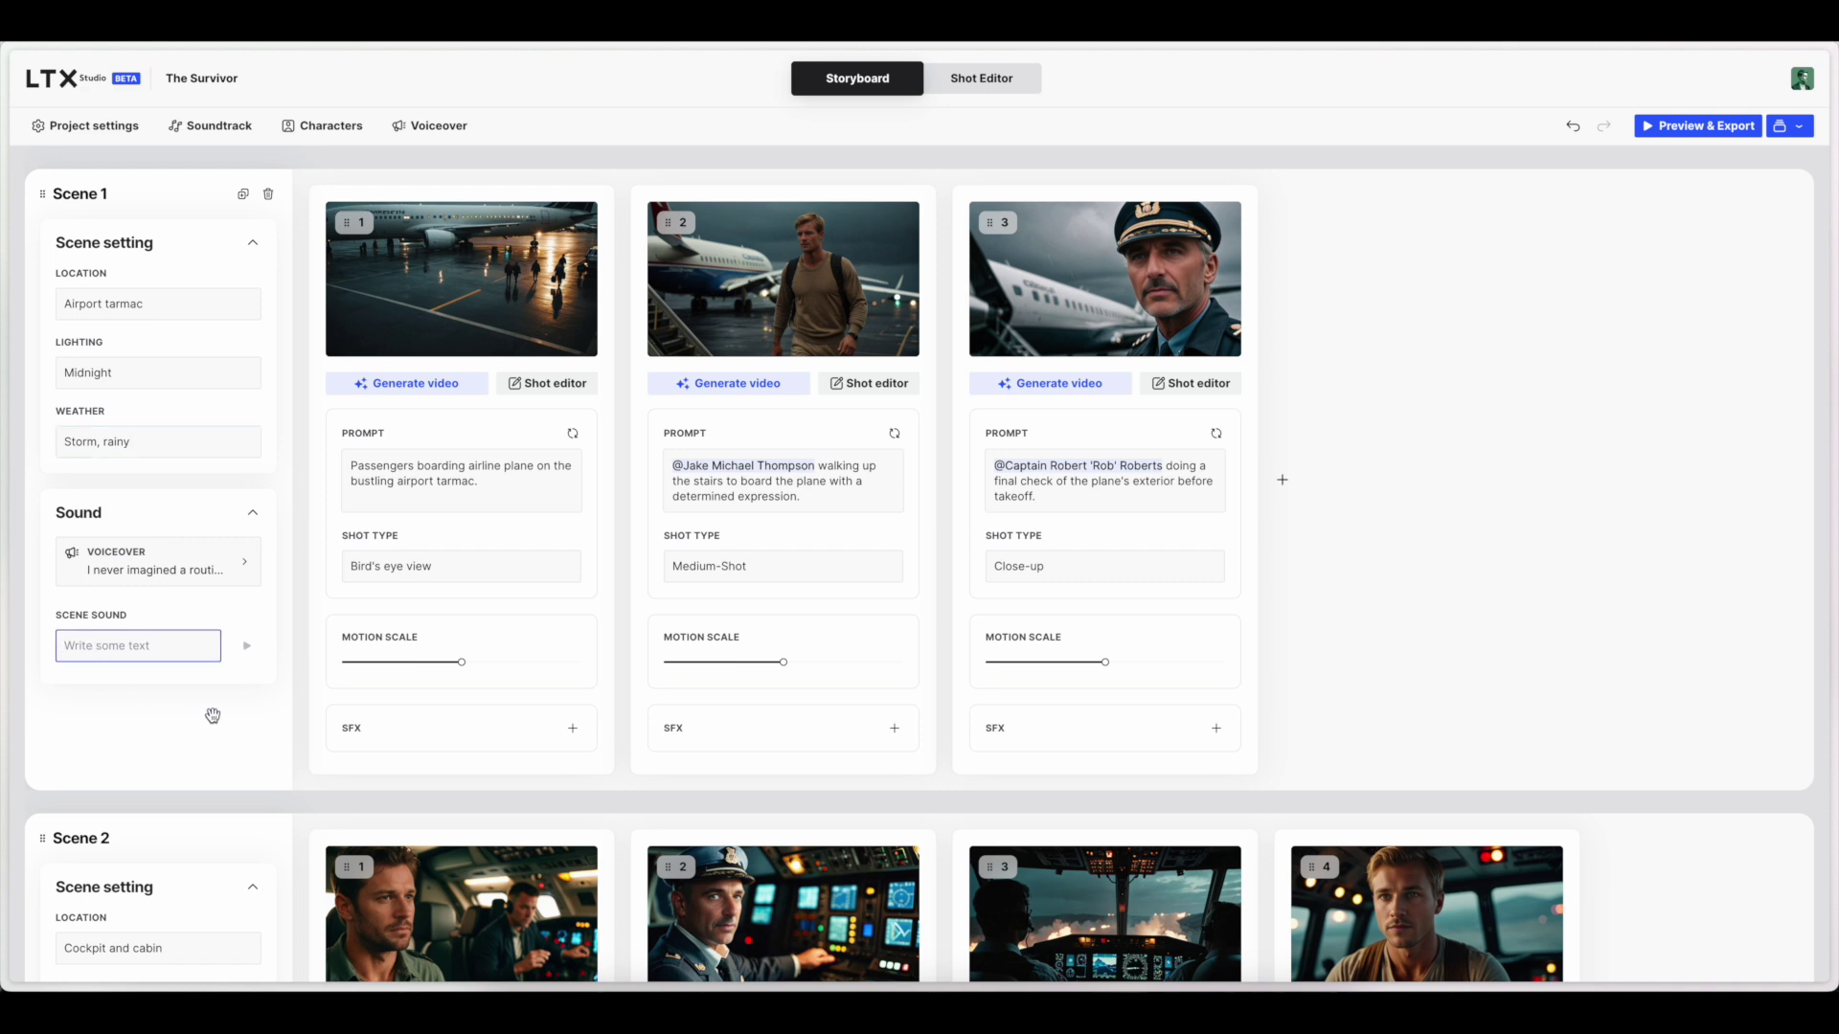
pyautogui.write('Airplane engines')
pyautogui.click(247, 645)
# - Add a 'people walking' sound effect to Scene 1's first shot
pyautogui.click(572, 728)
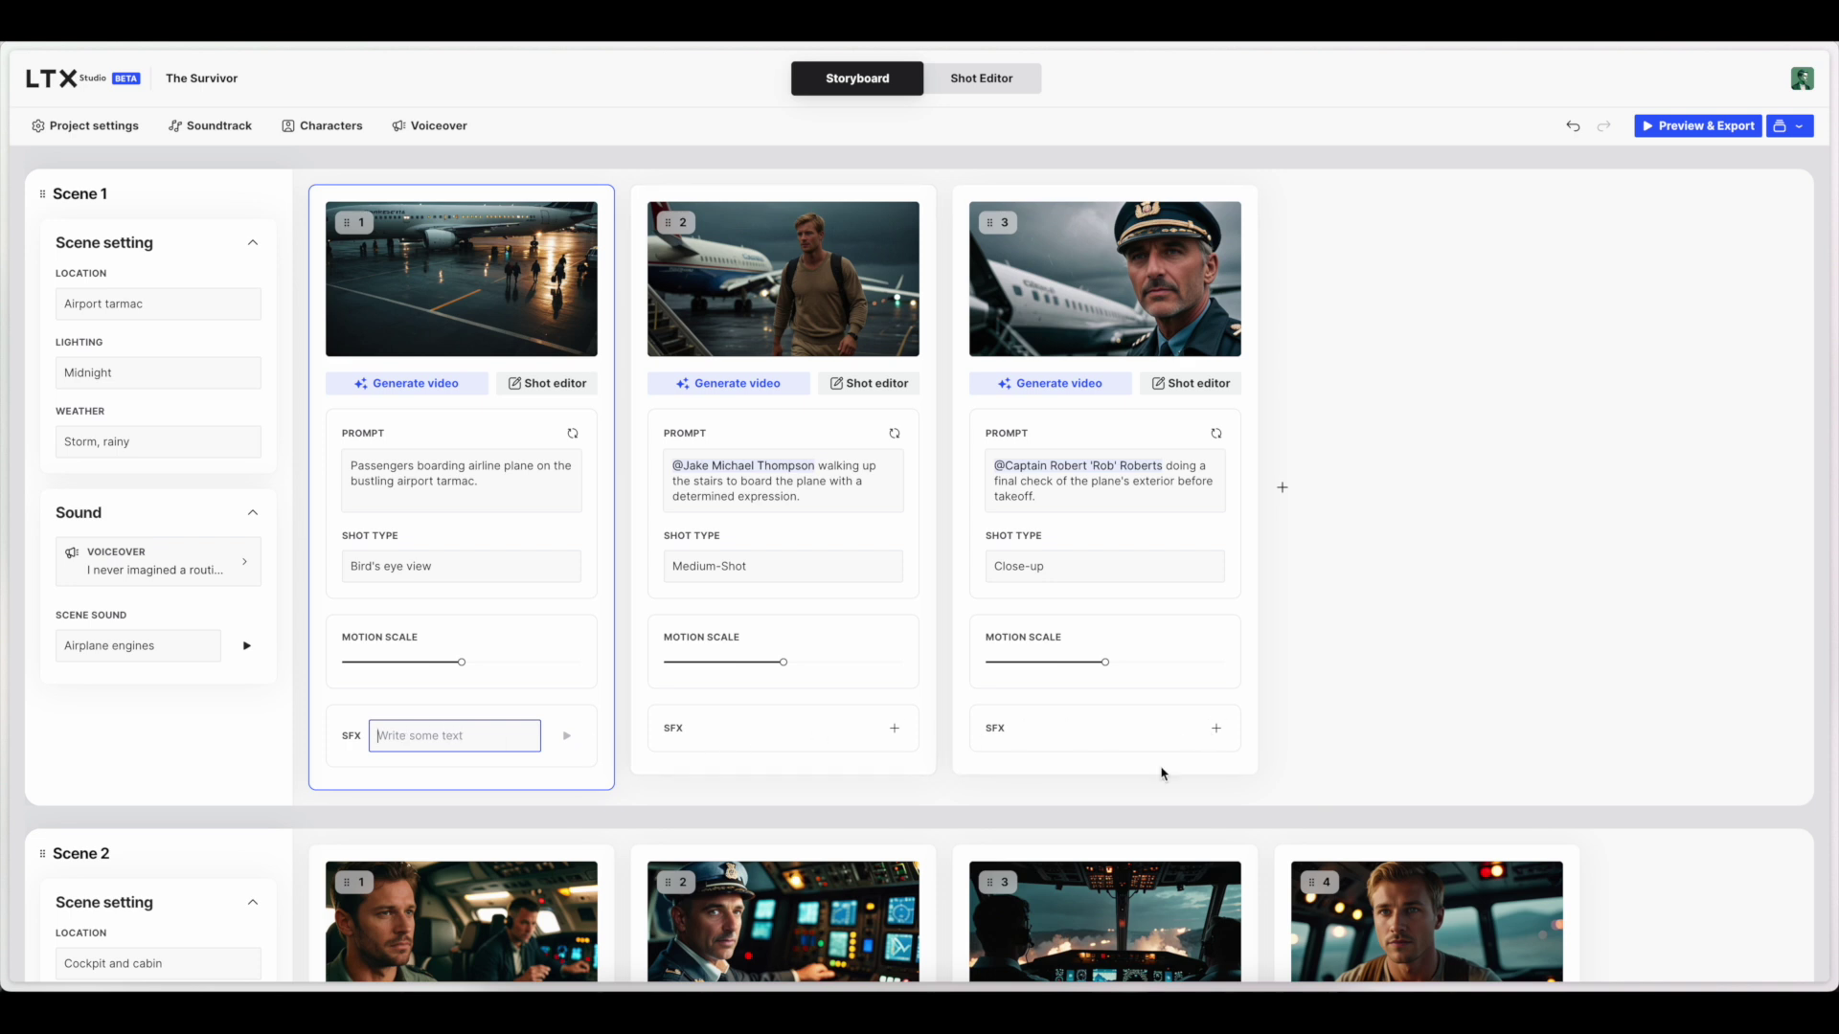
pyautogui.write('people walking')
pyautogui.press('Return')
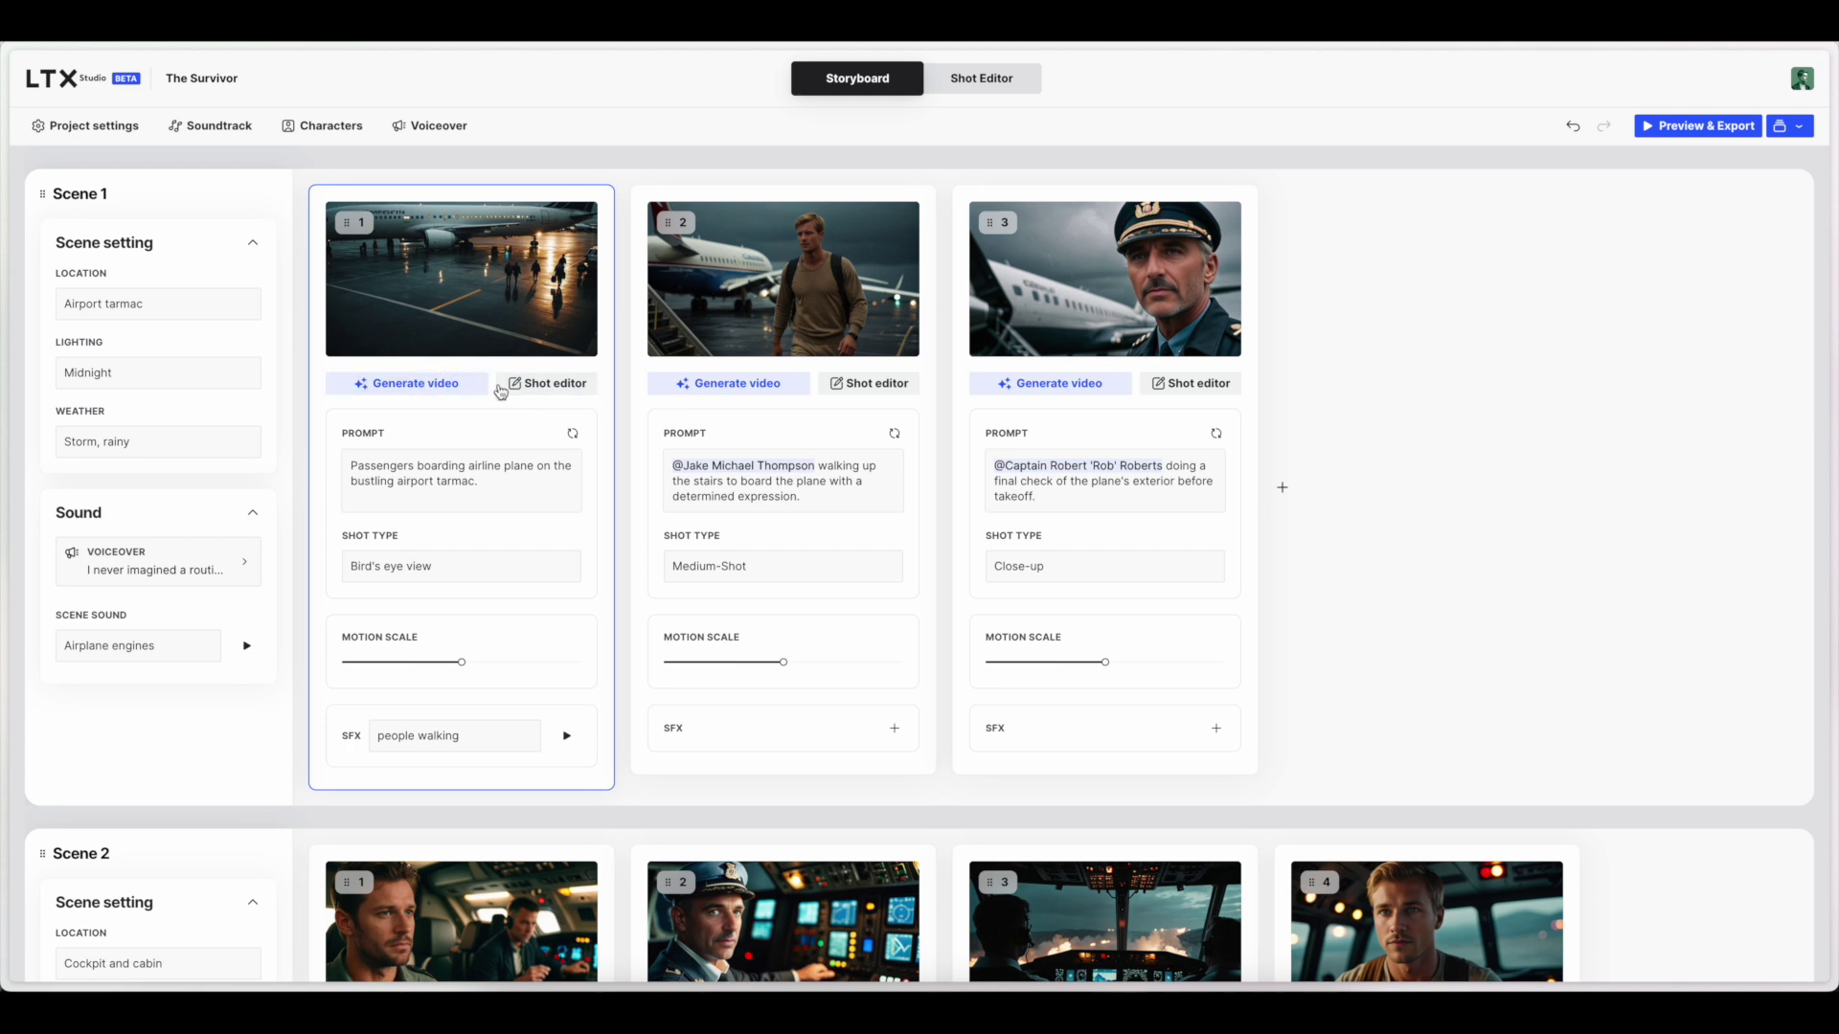
# - Preview Scene 1 shot 1's passenger-boarding clip and open it in the Shot Editor
pyautogui.click(431, 383)
pyautogui.moveTo(479, 290)
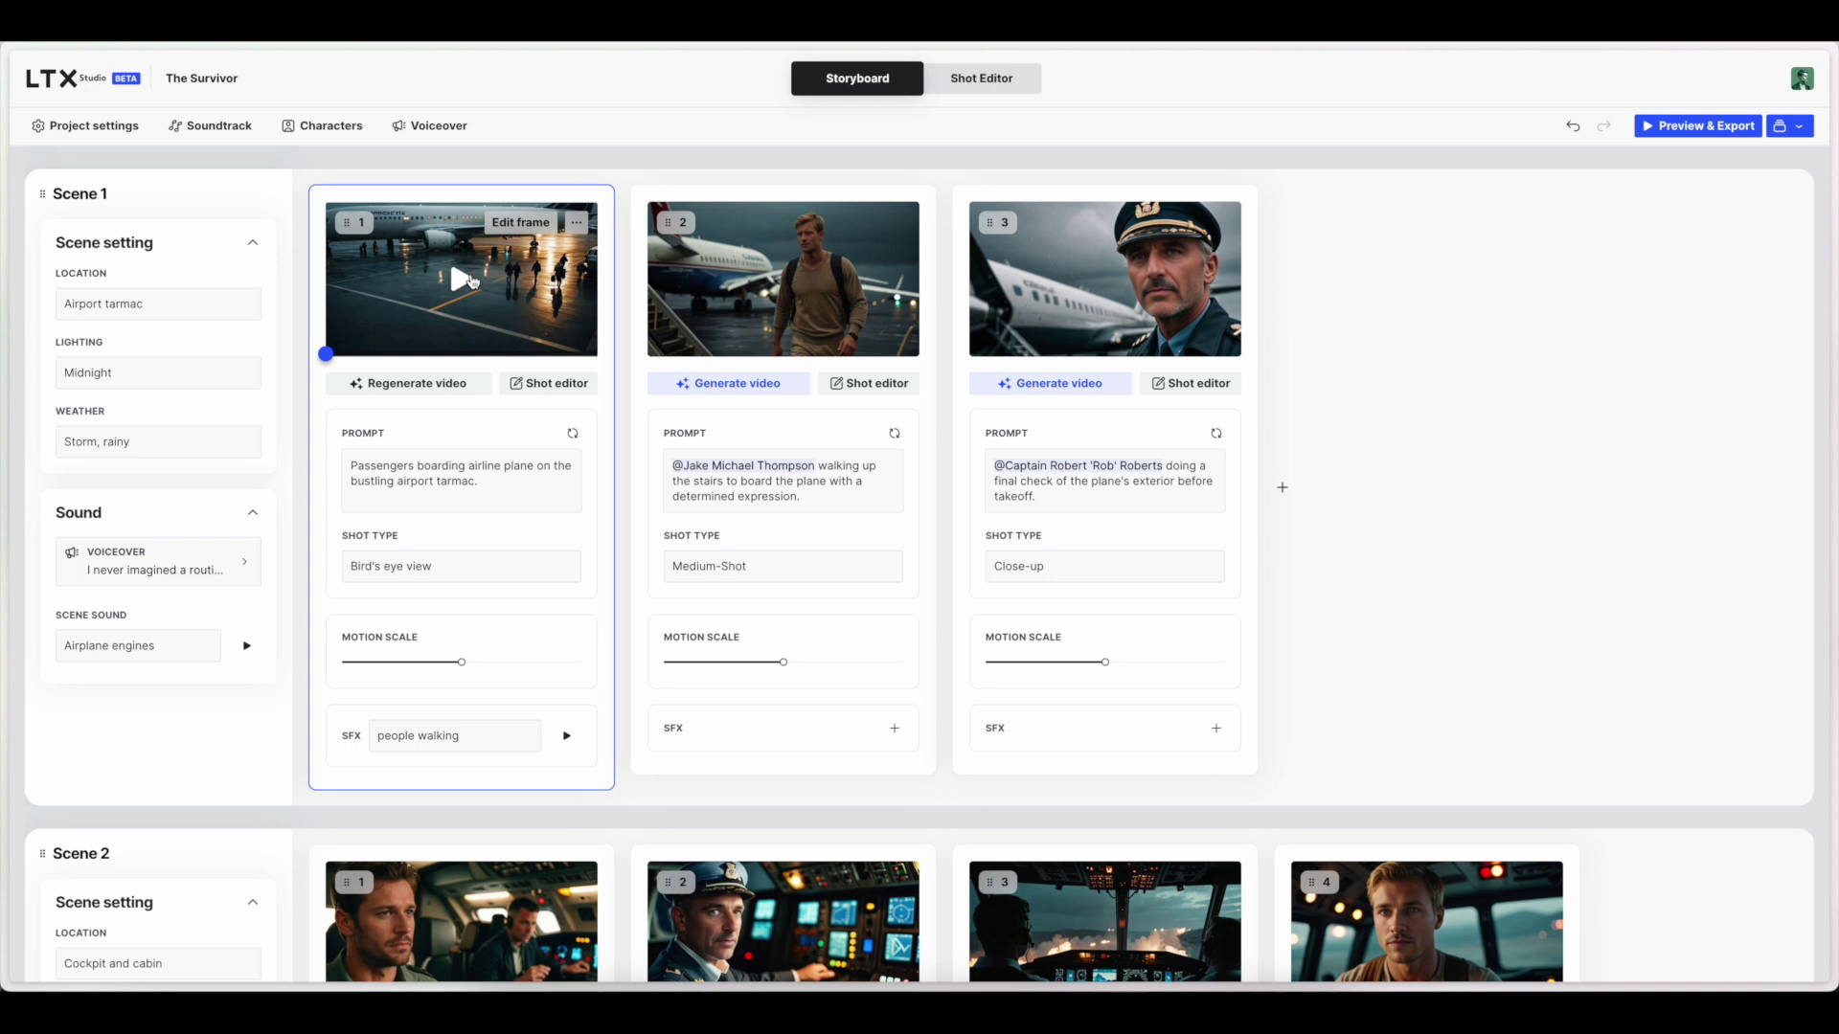
pyautogui.click(469, 280)
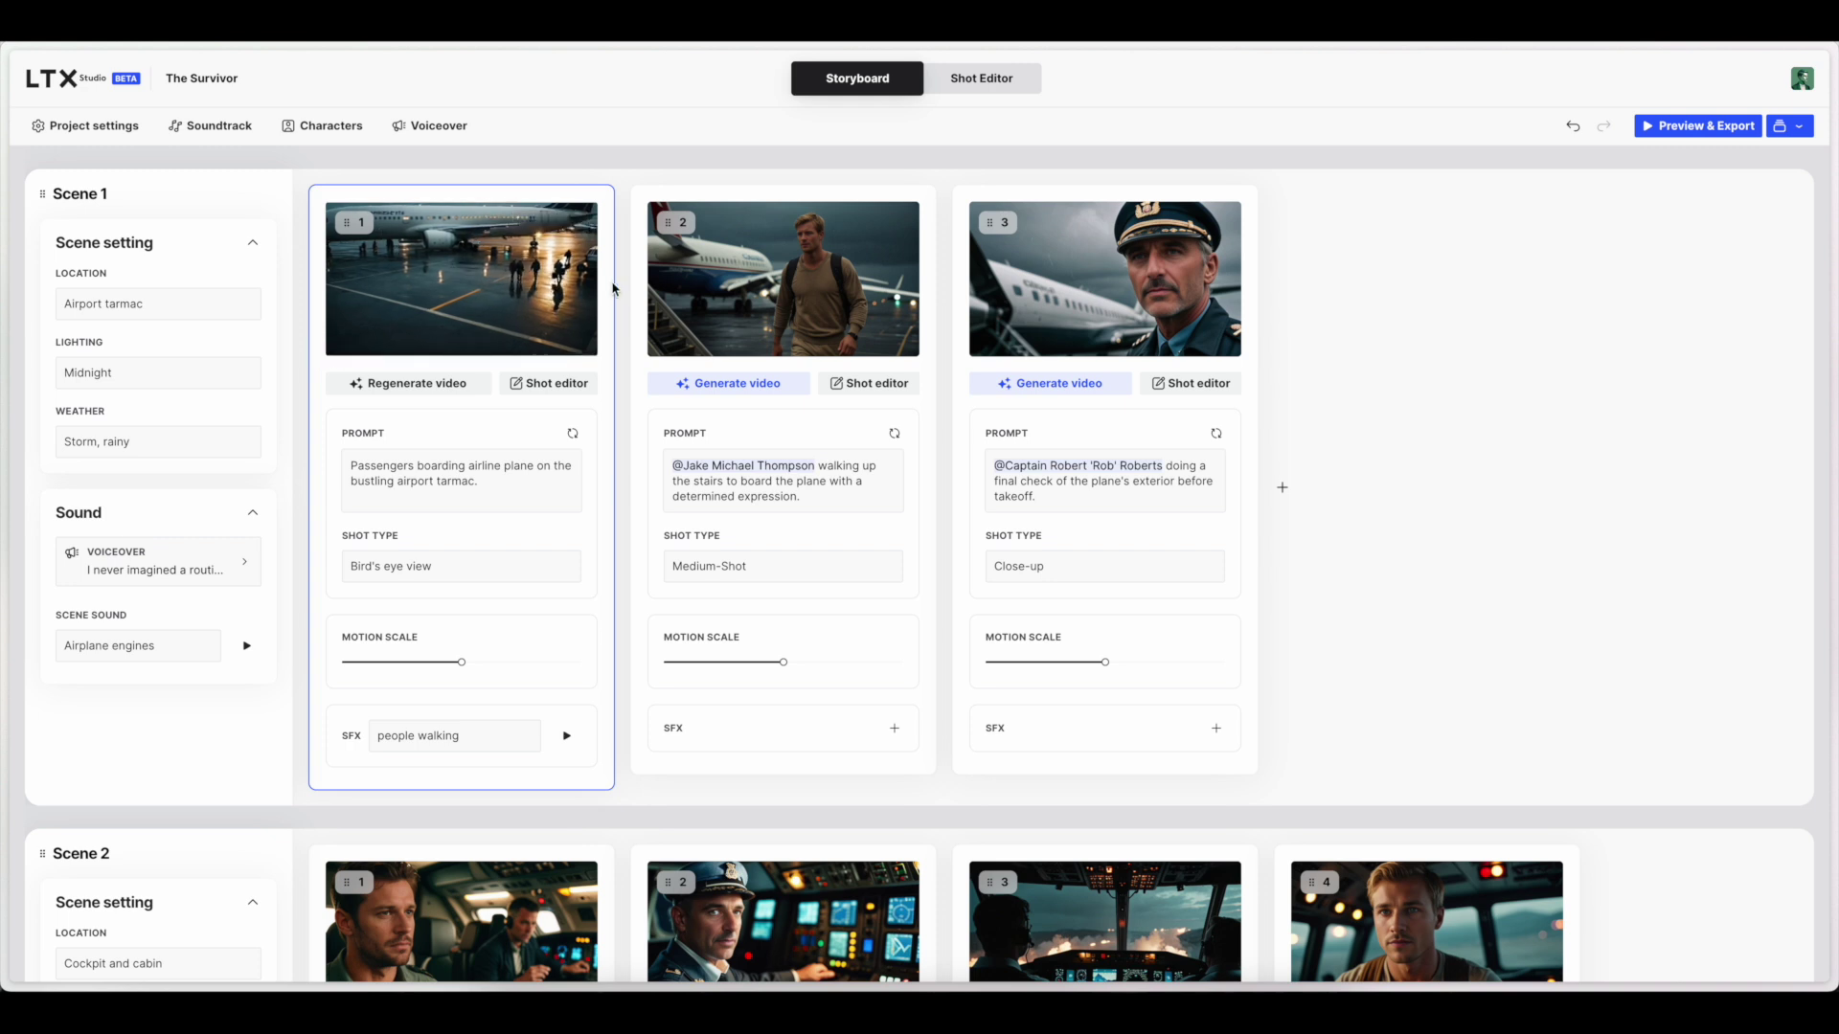
pyautogui.click(560, 383)
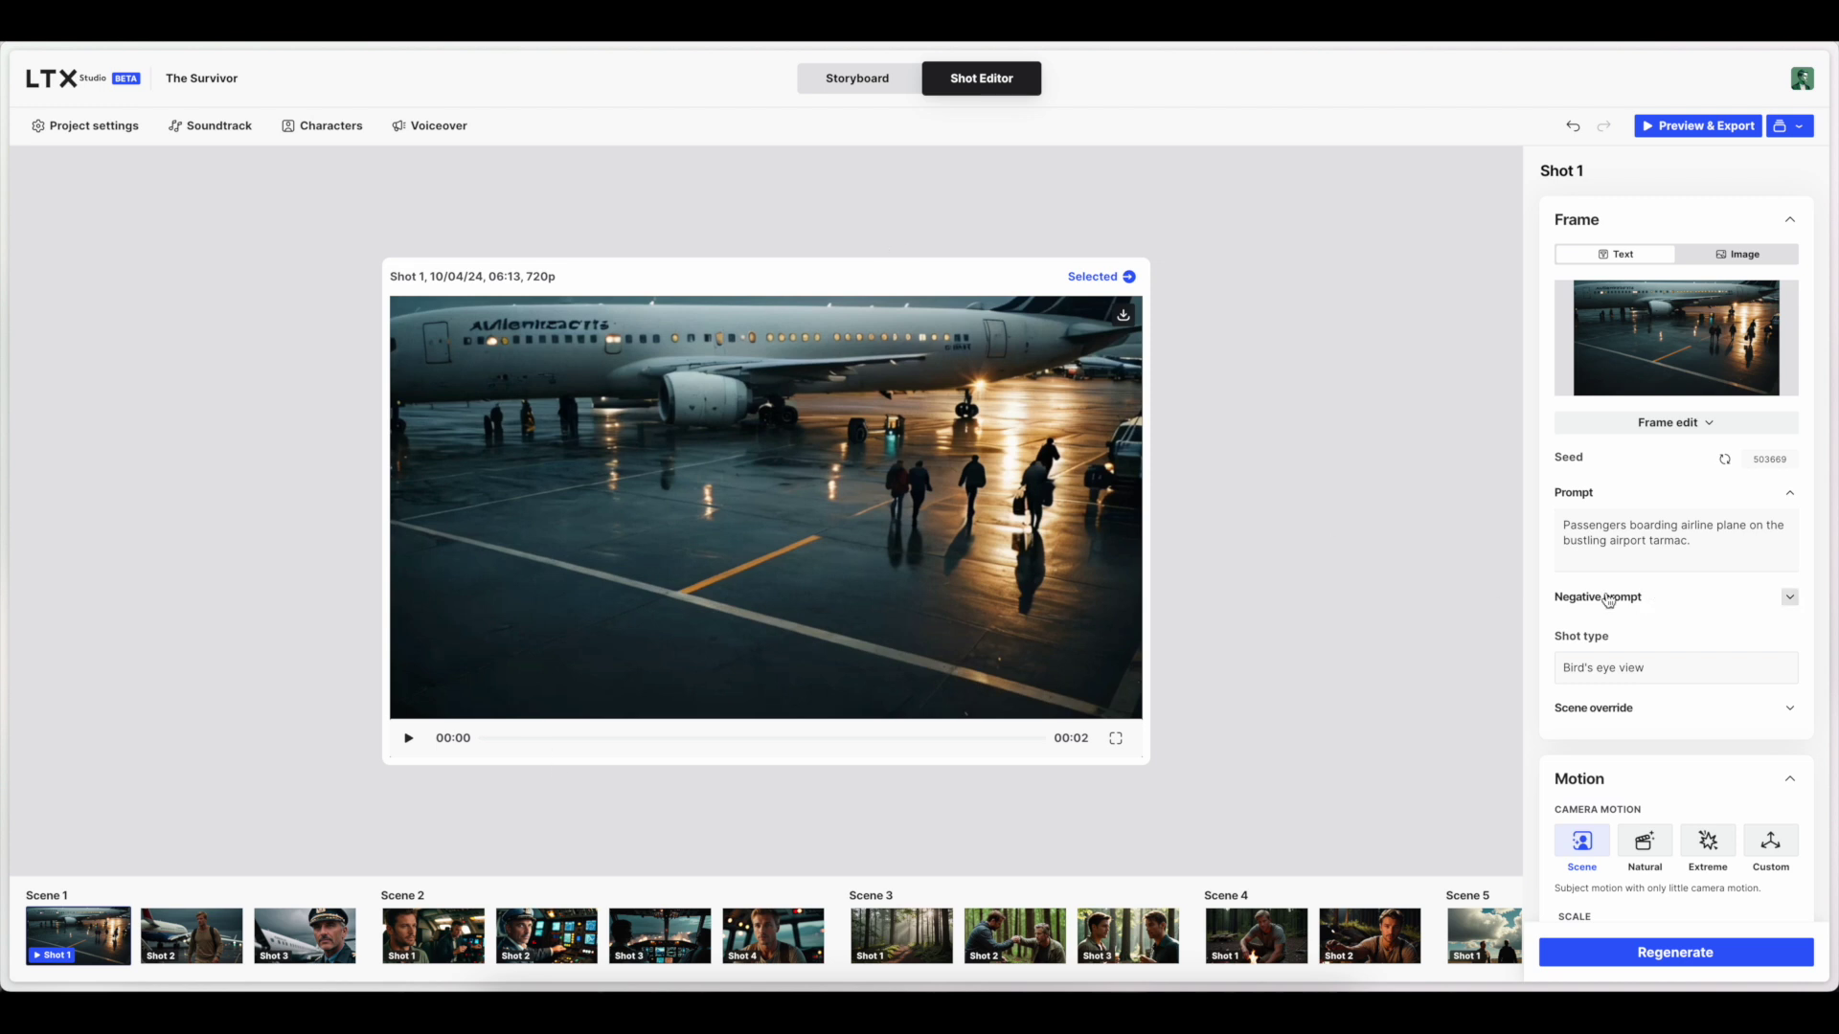
# - Set shot 1 to Custom Orbit camera motion, 4 sec duration, and generate the new clip
pyautogui.scroll(-3, 1671, 605)
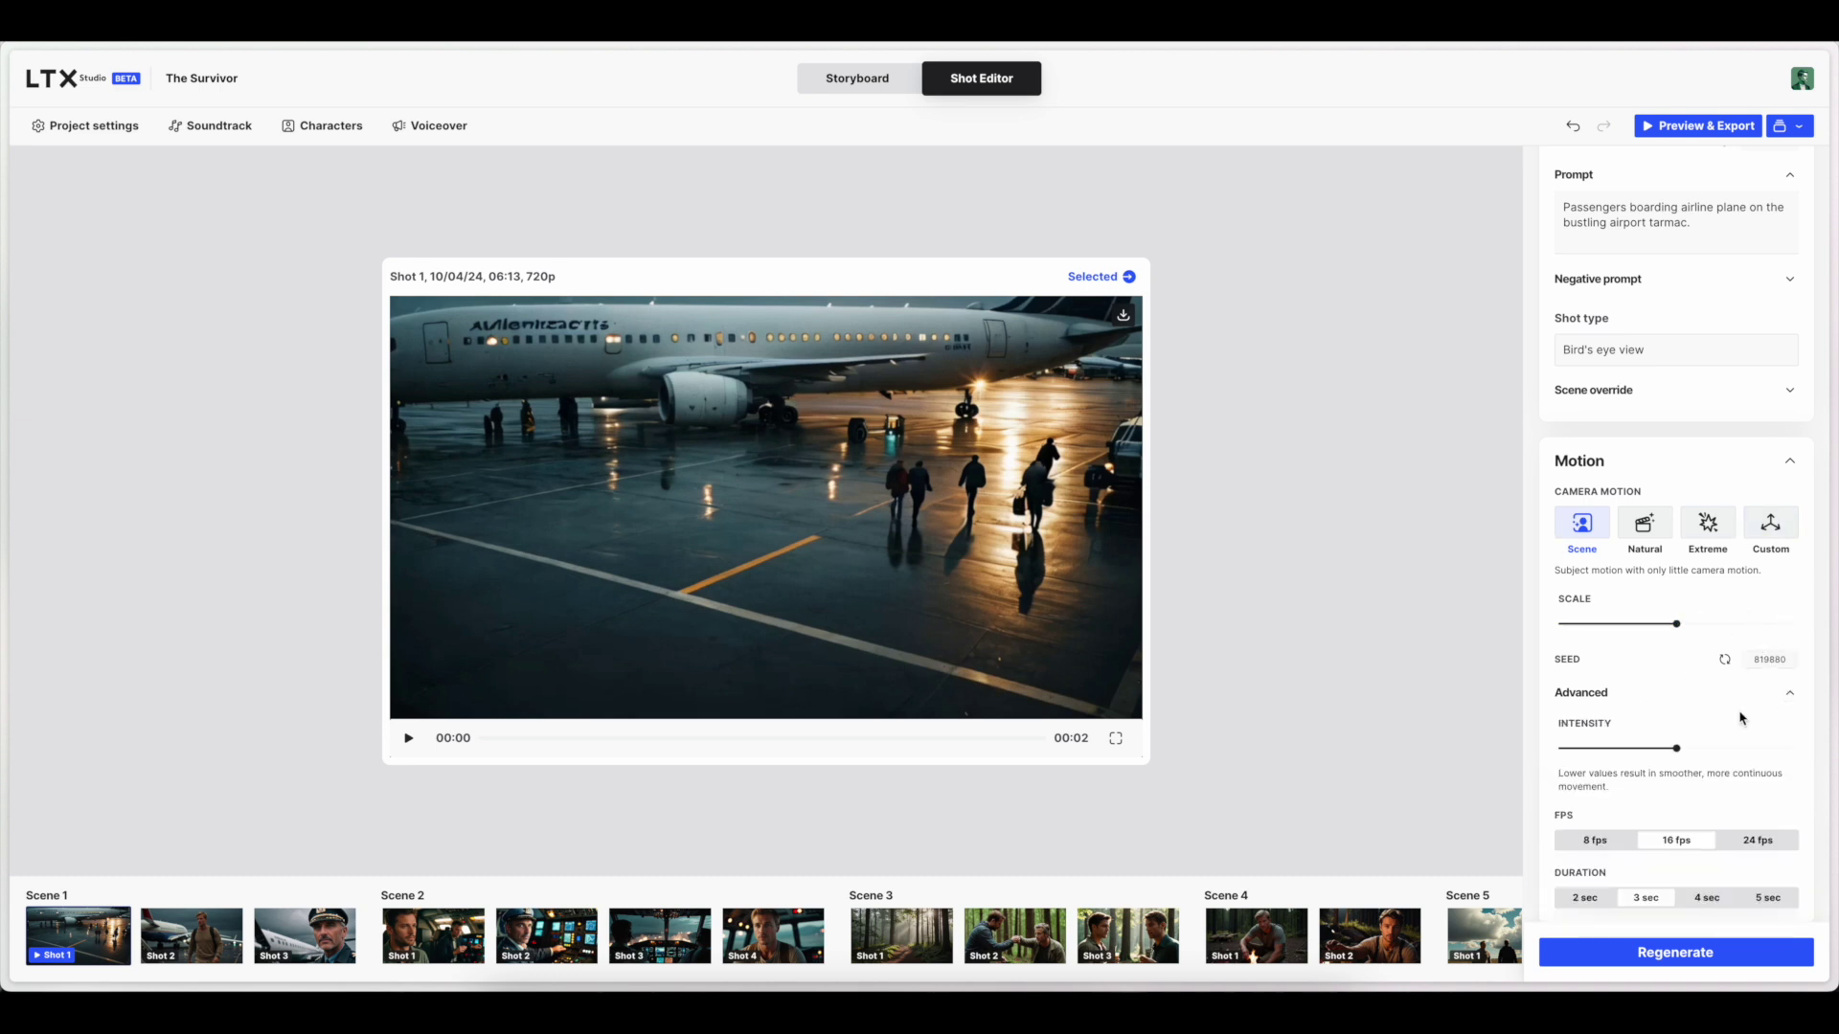
pyautogui.scroll(-3, 1741, 717)
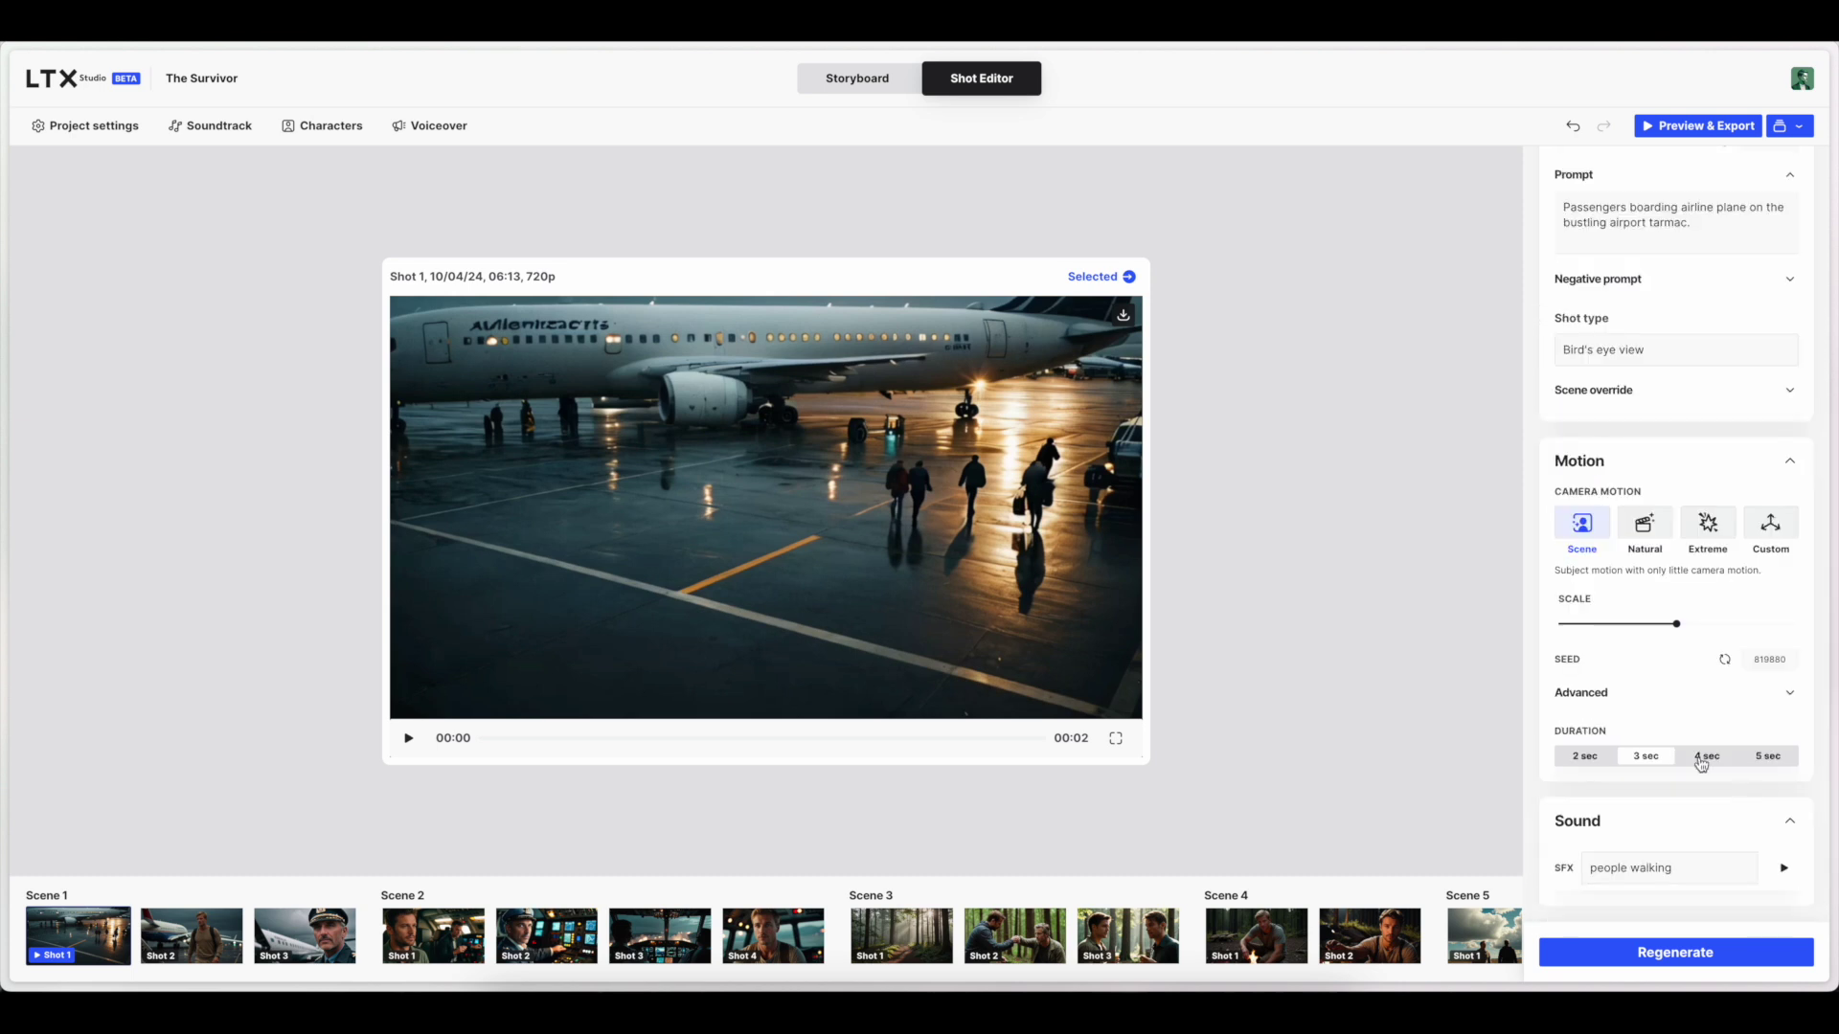
pyautogui.scroll(1, 1743, 642)
pyautogui.click(1768, 565)
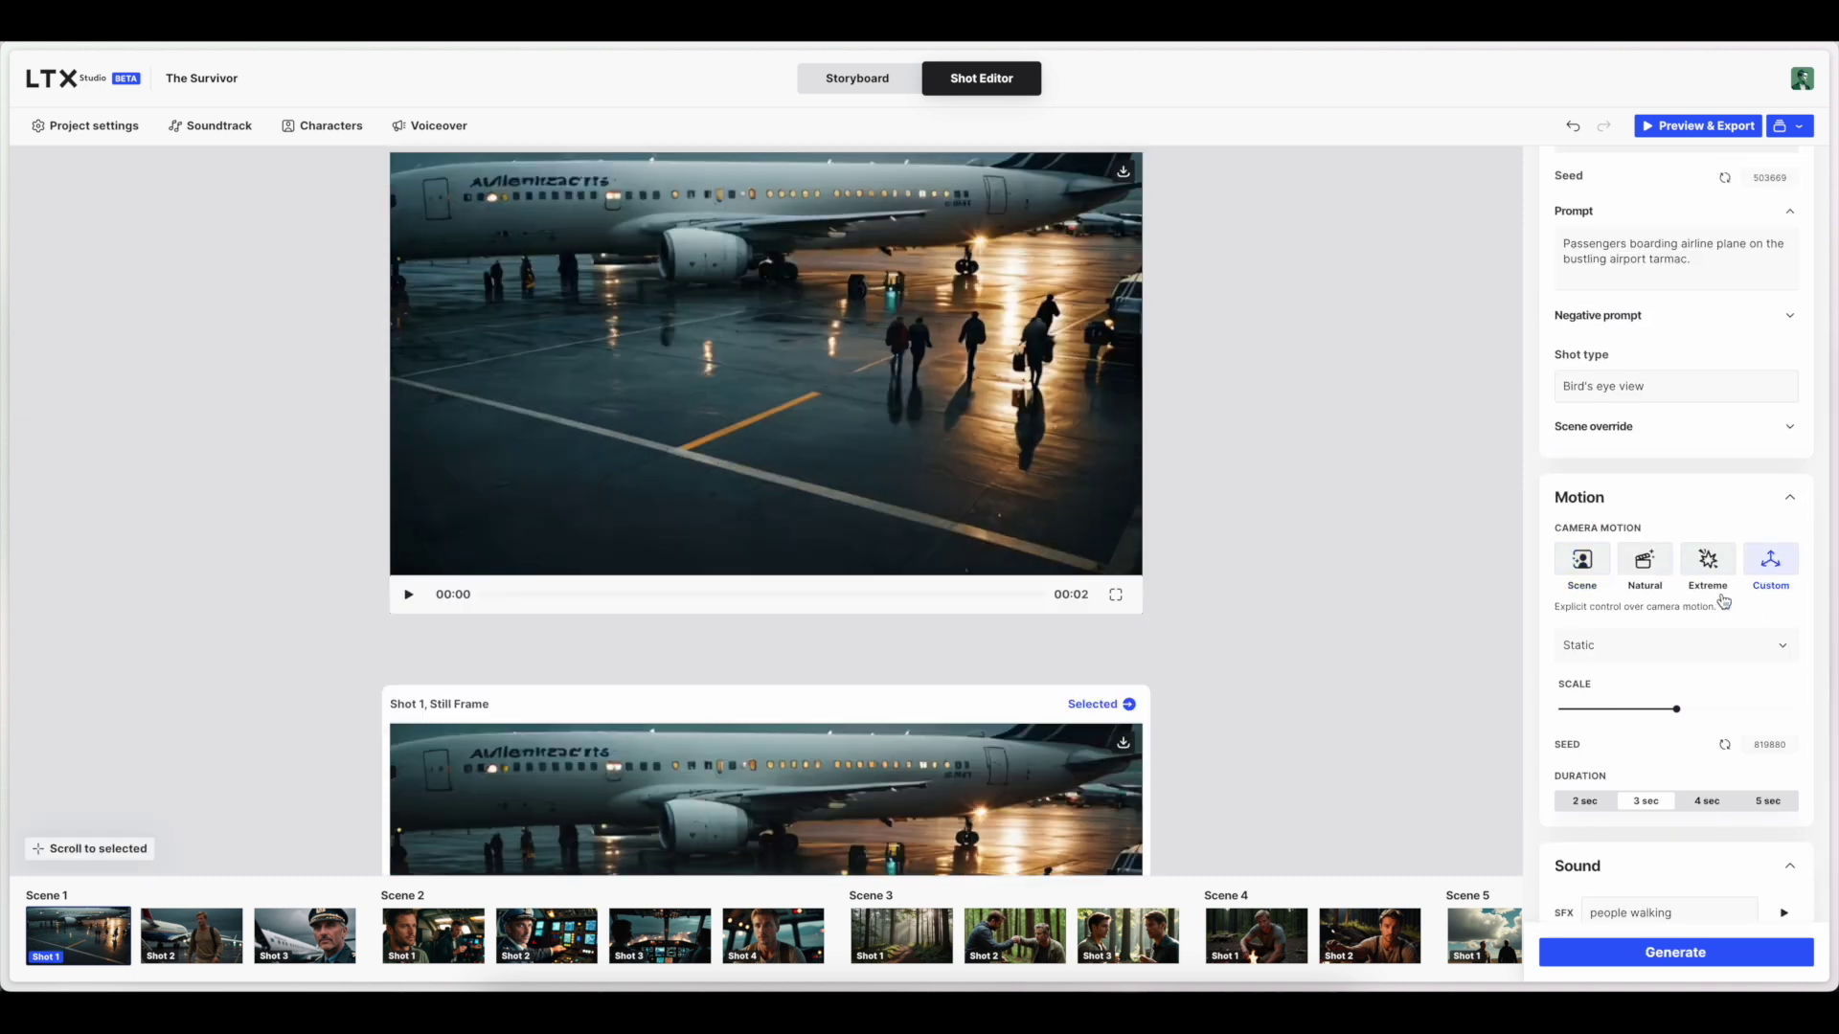
pyautogui.click(1700, 655)
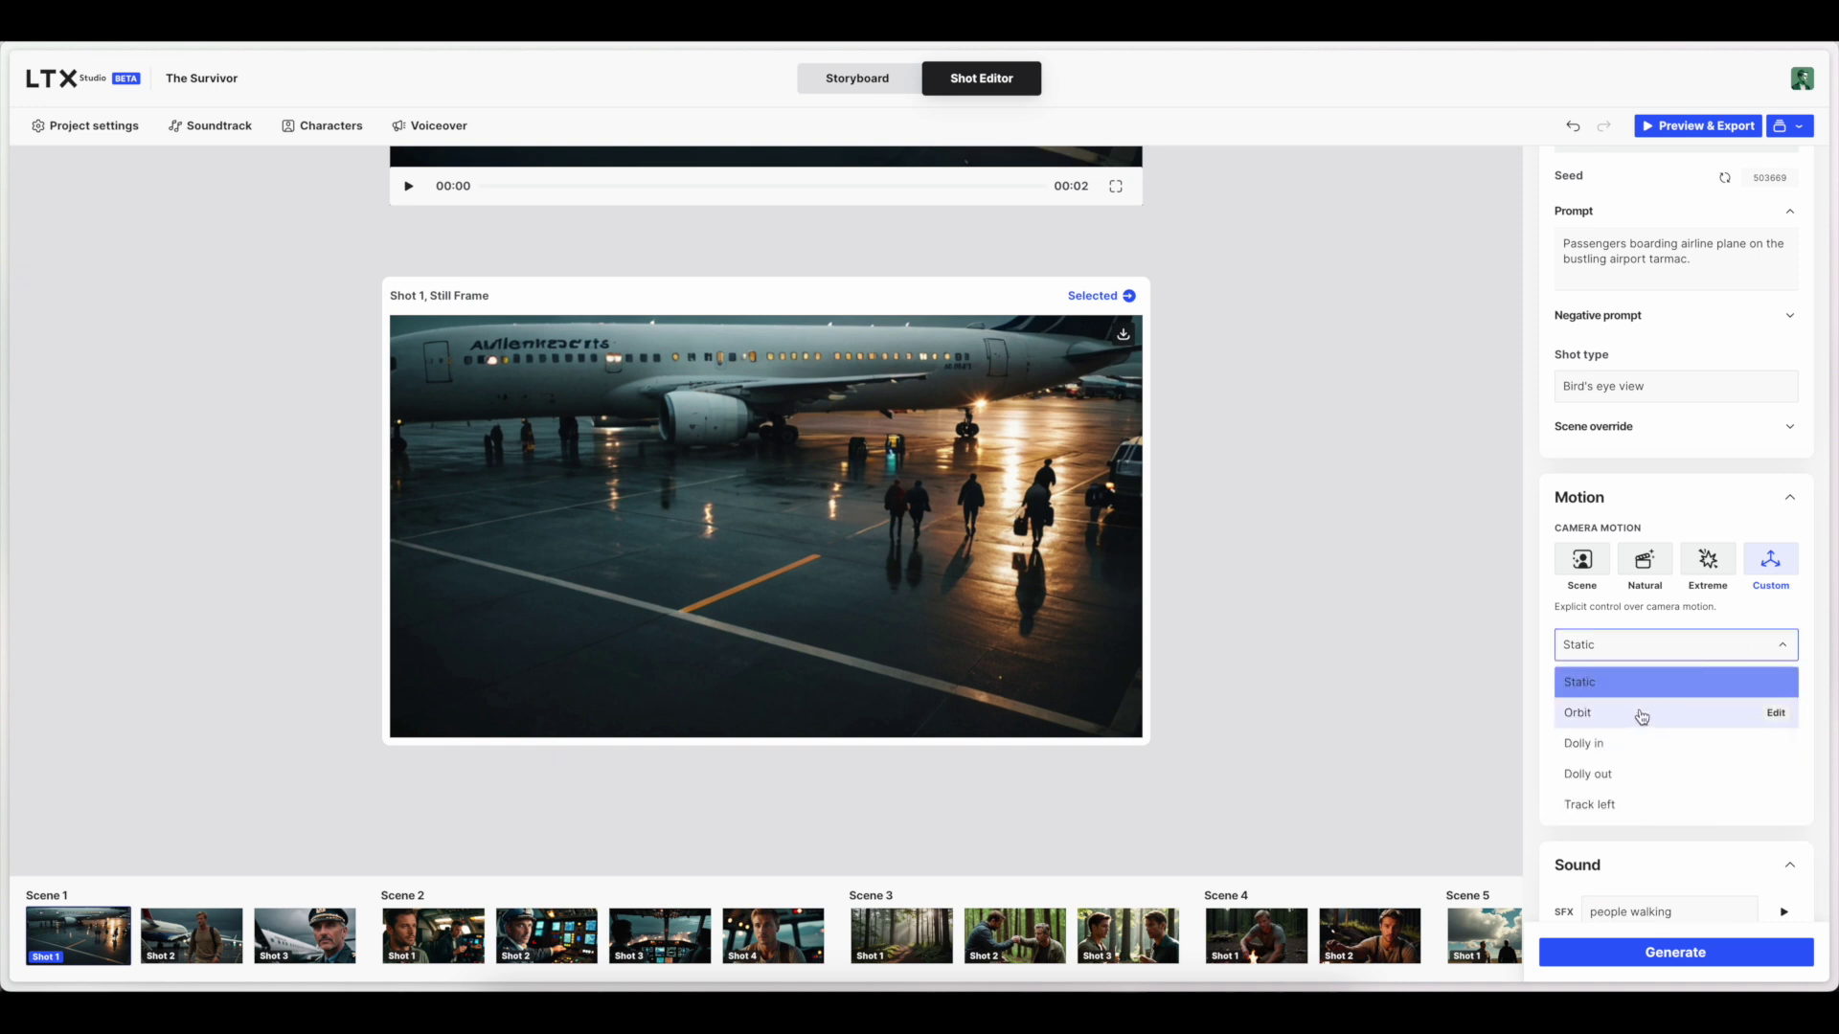
pyautogui.click(1642, 717)
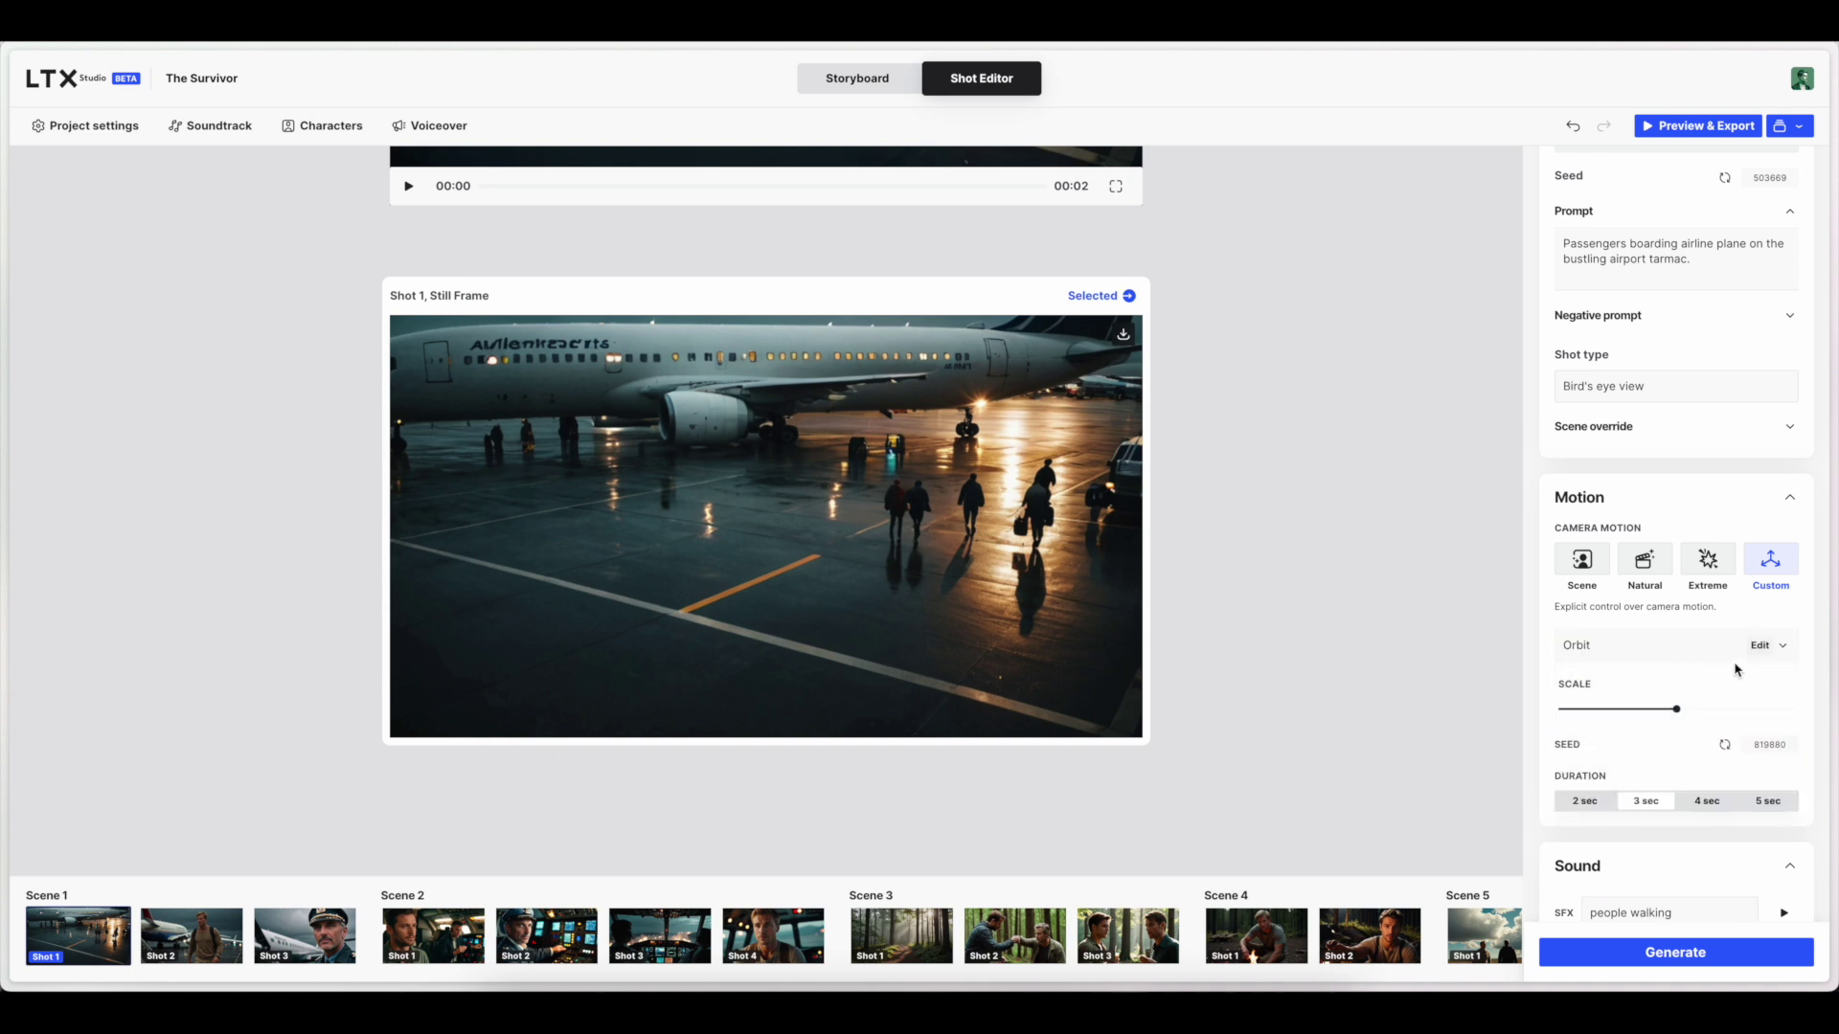
pyautogui.click(1703, 804)
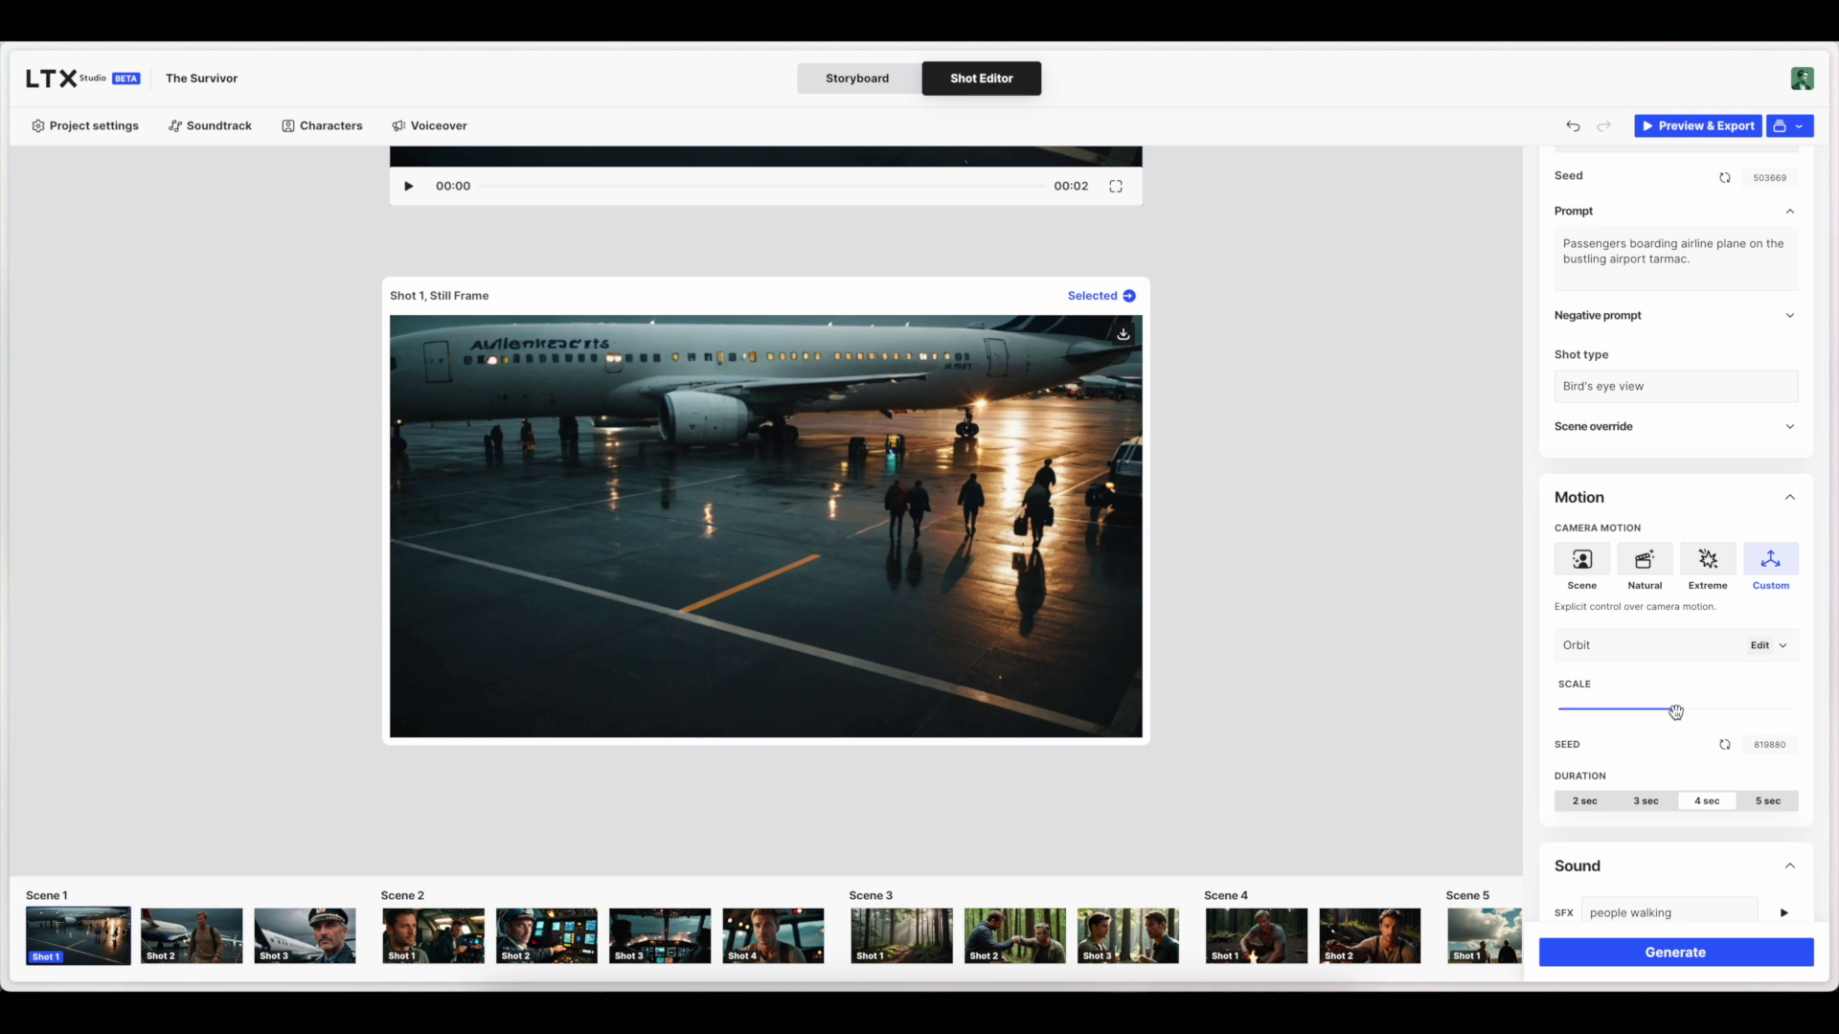
pyautogui.scroll(-1, 1634, 842)
pyautogui.scroll(2, 1667, 748)
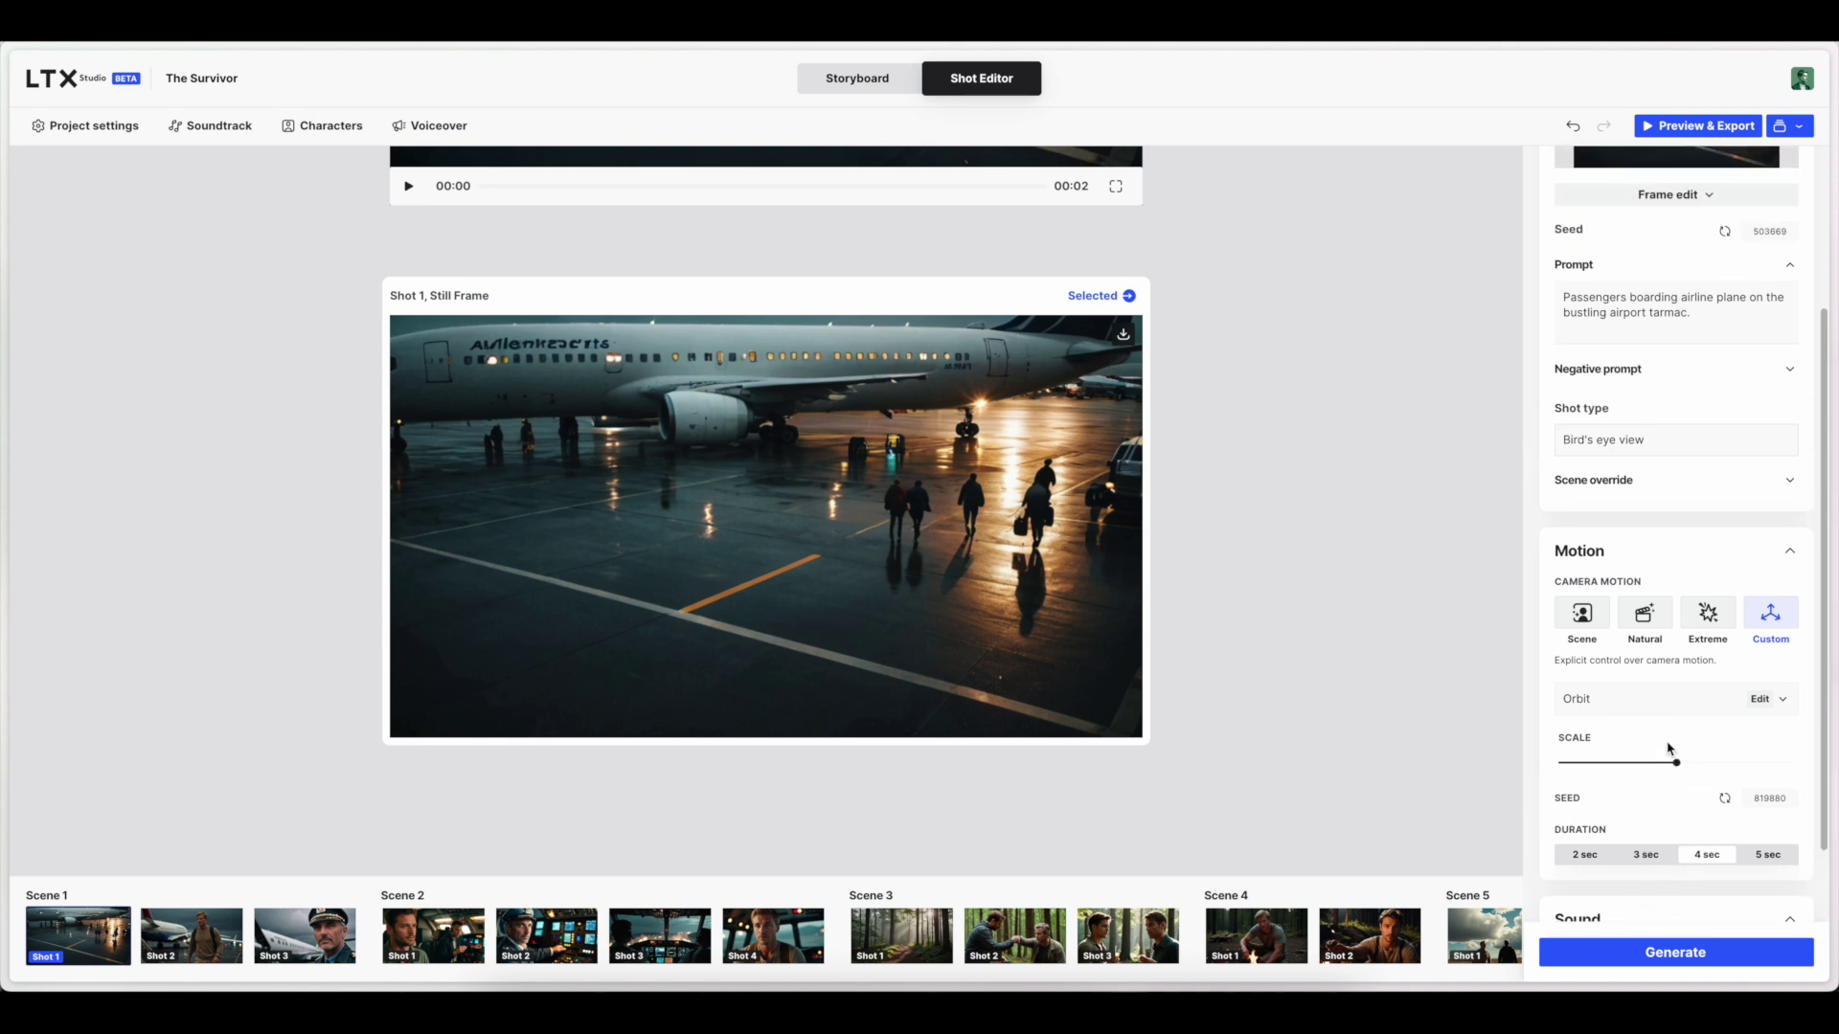
pyautogui.scroll(3, 1668, 748)
pyautogui.scroll(-2, 1749, 705)
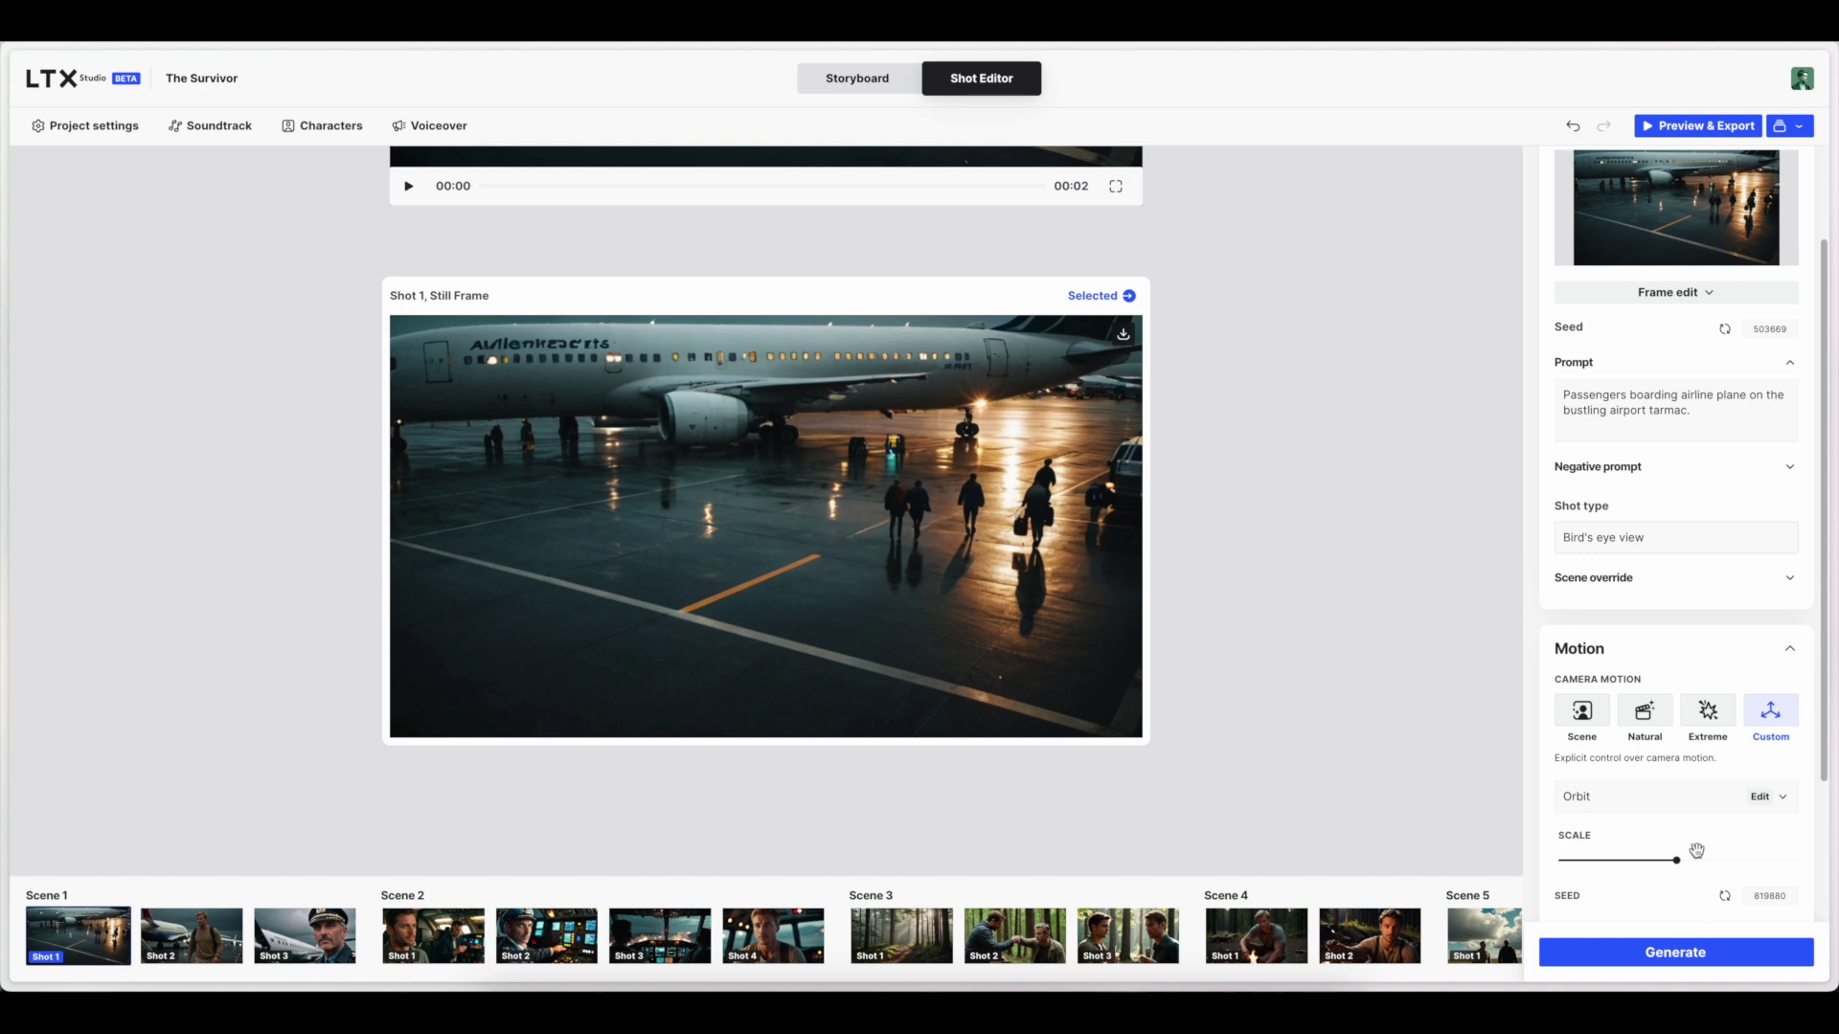
pyautogui.click(1698, 966)
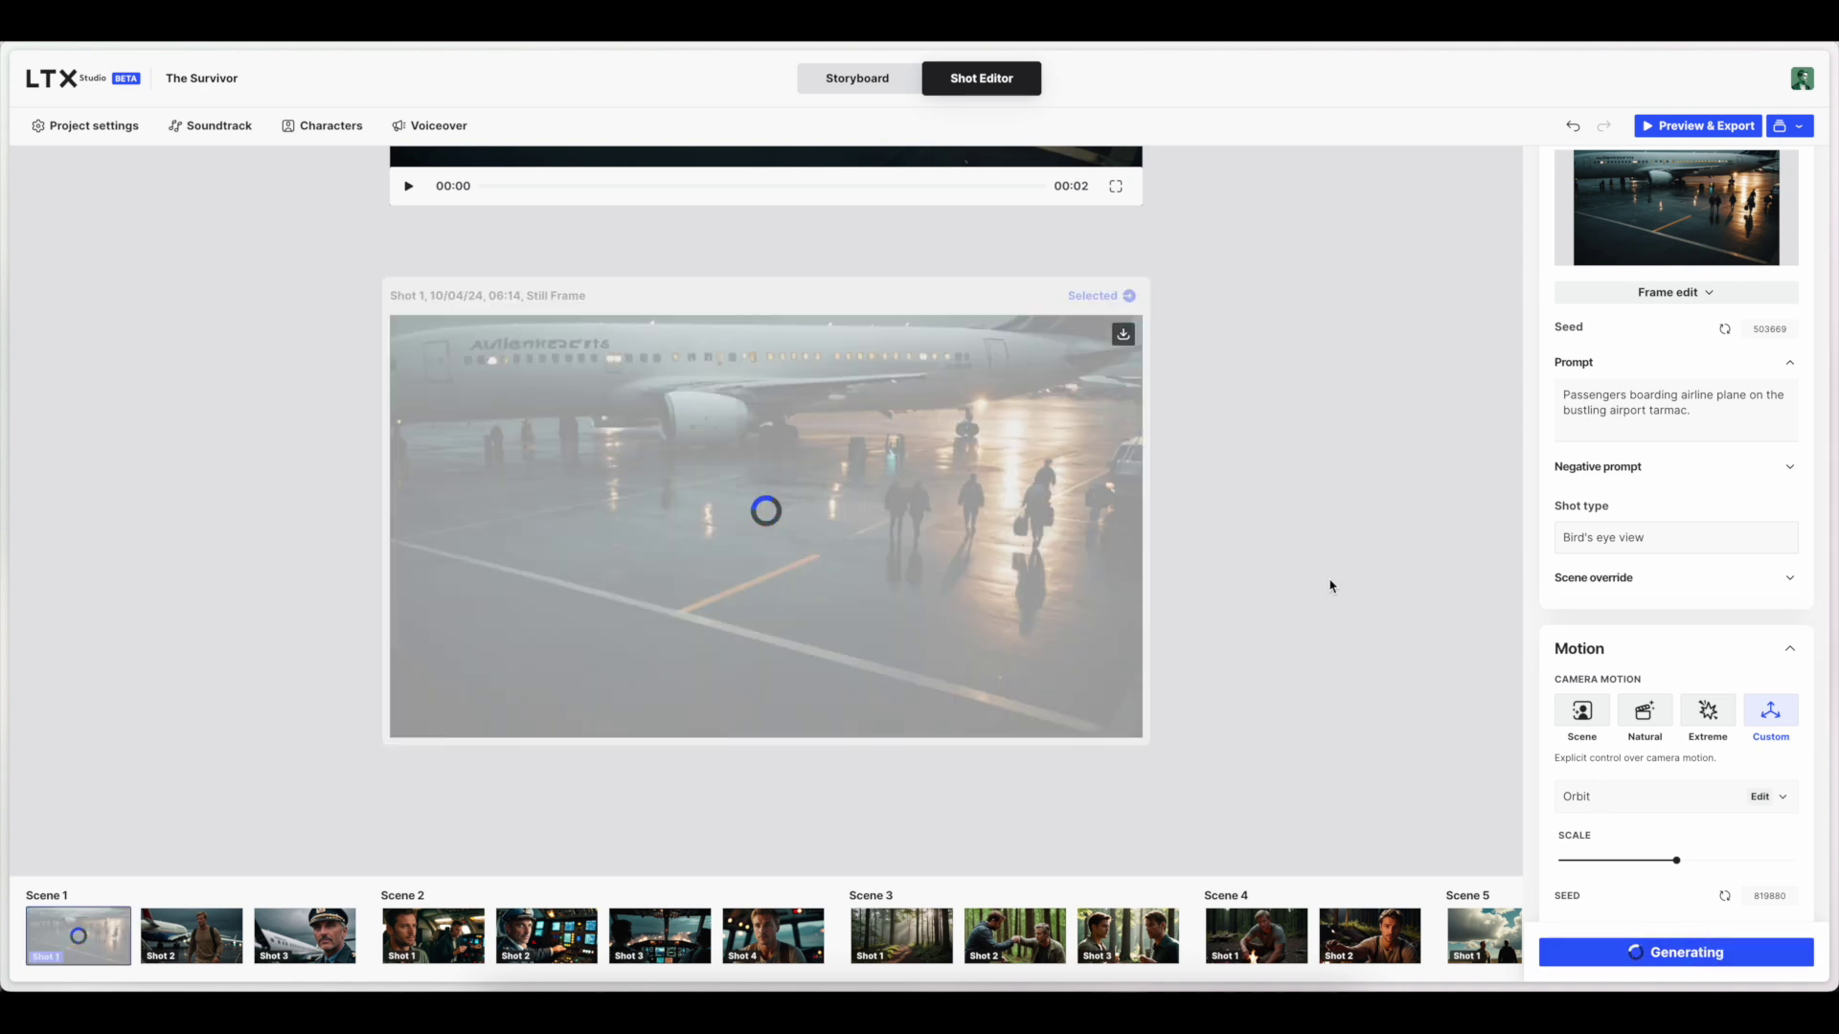
# - Browse the storyboard's scenes while shot 1's 4-second Orbit clip finishes generating
pyautogui.click(869, 83)
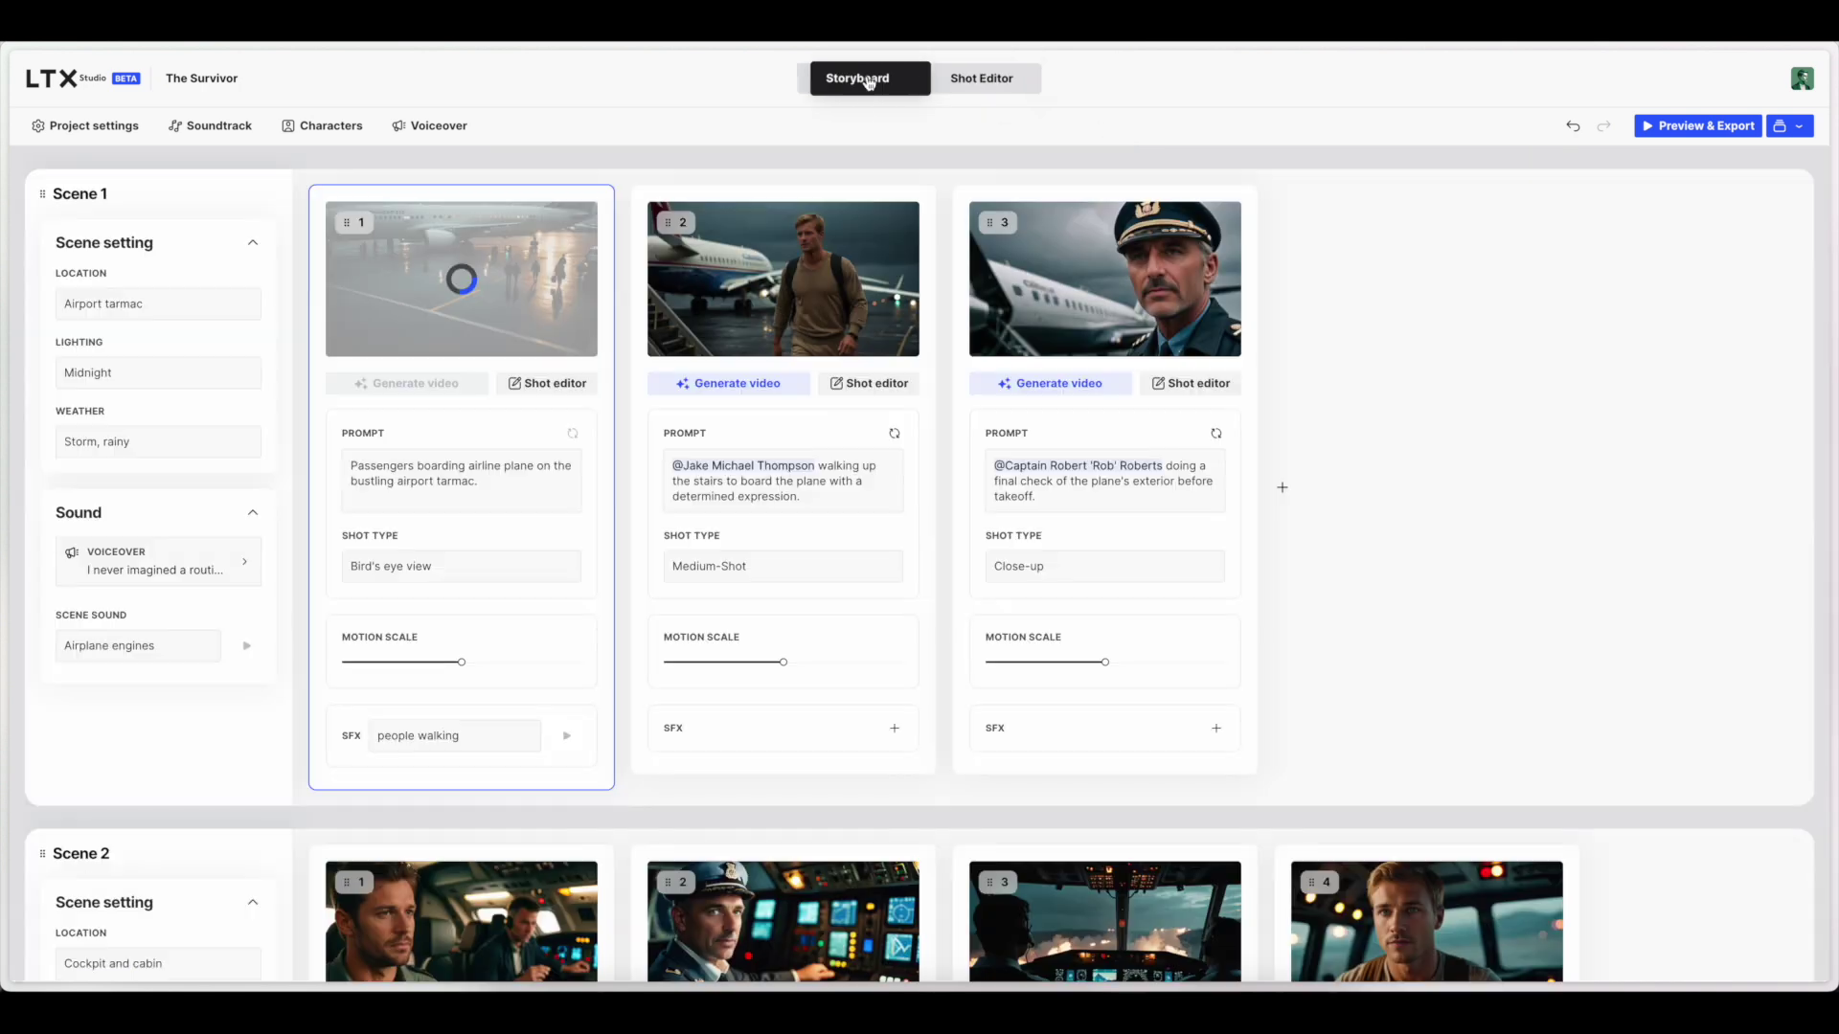
pyautogui.click(950, 82)
pyautogui.scroll(-5, 1284, 529)
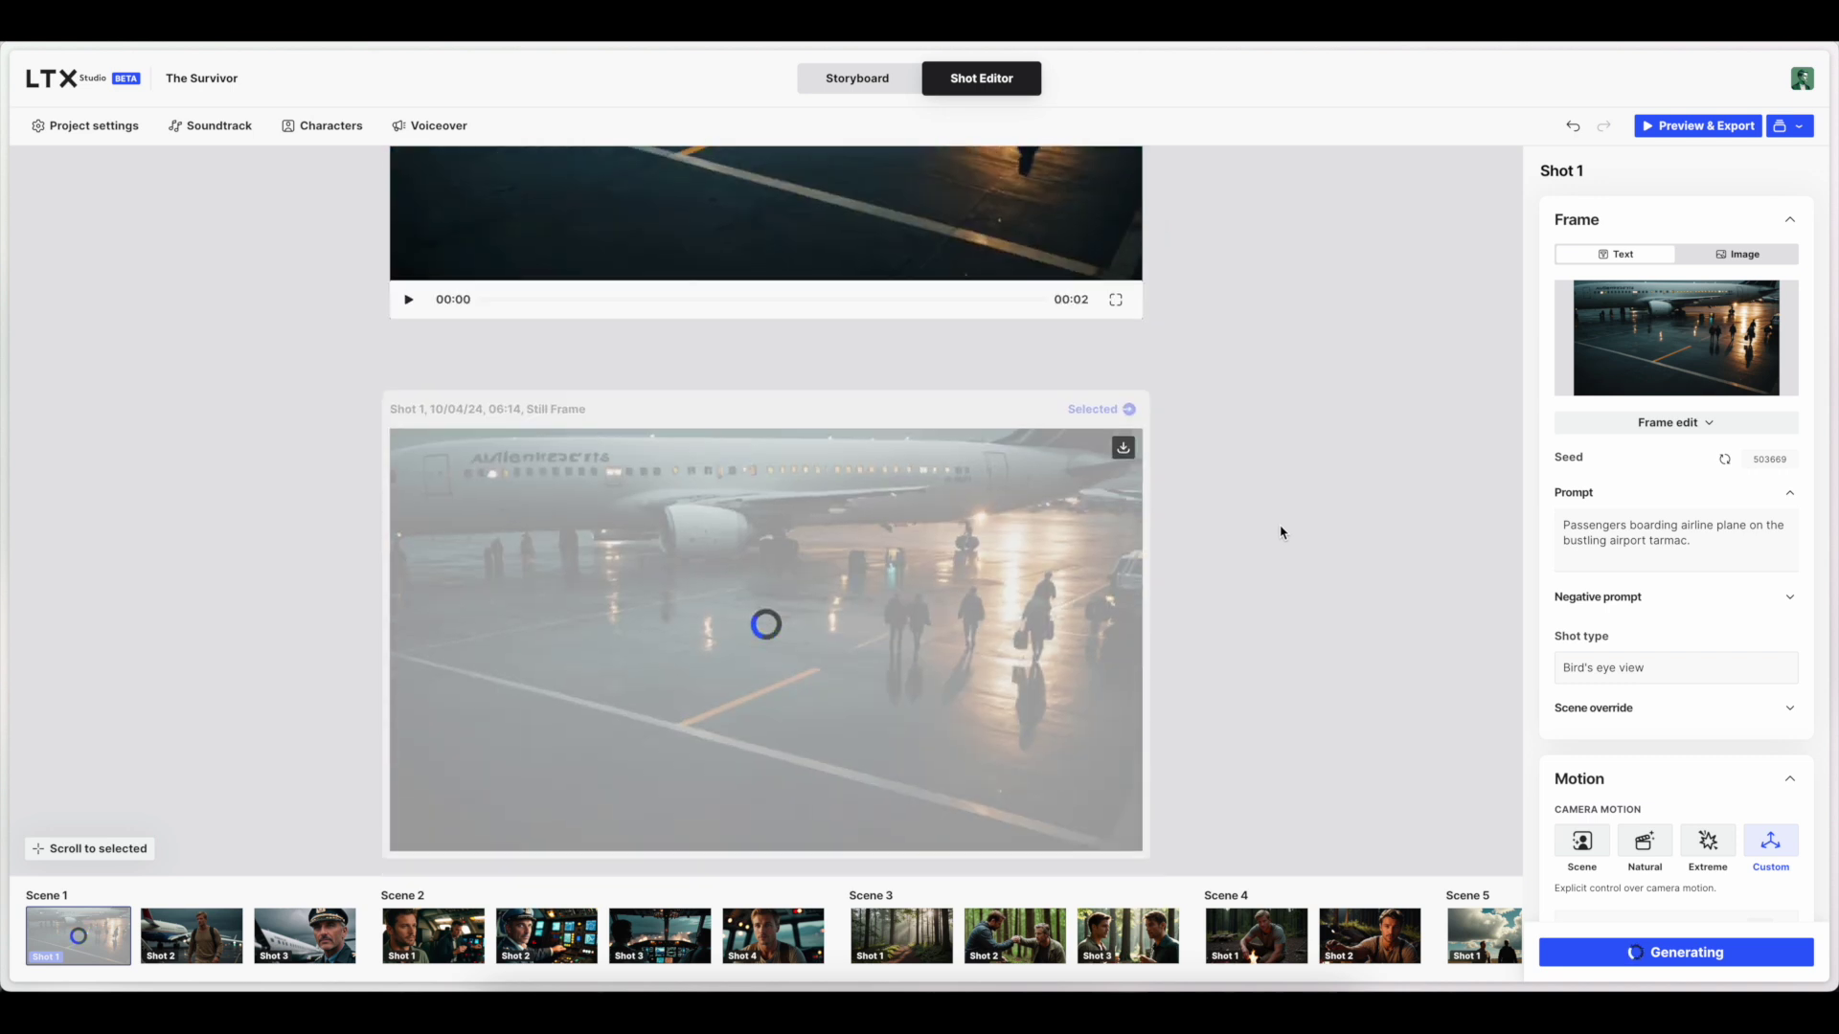
pyautogui.click(882, 83)
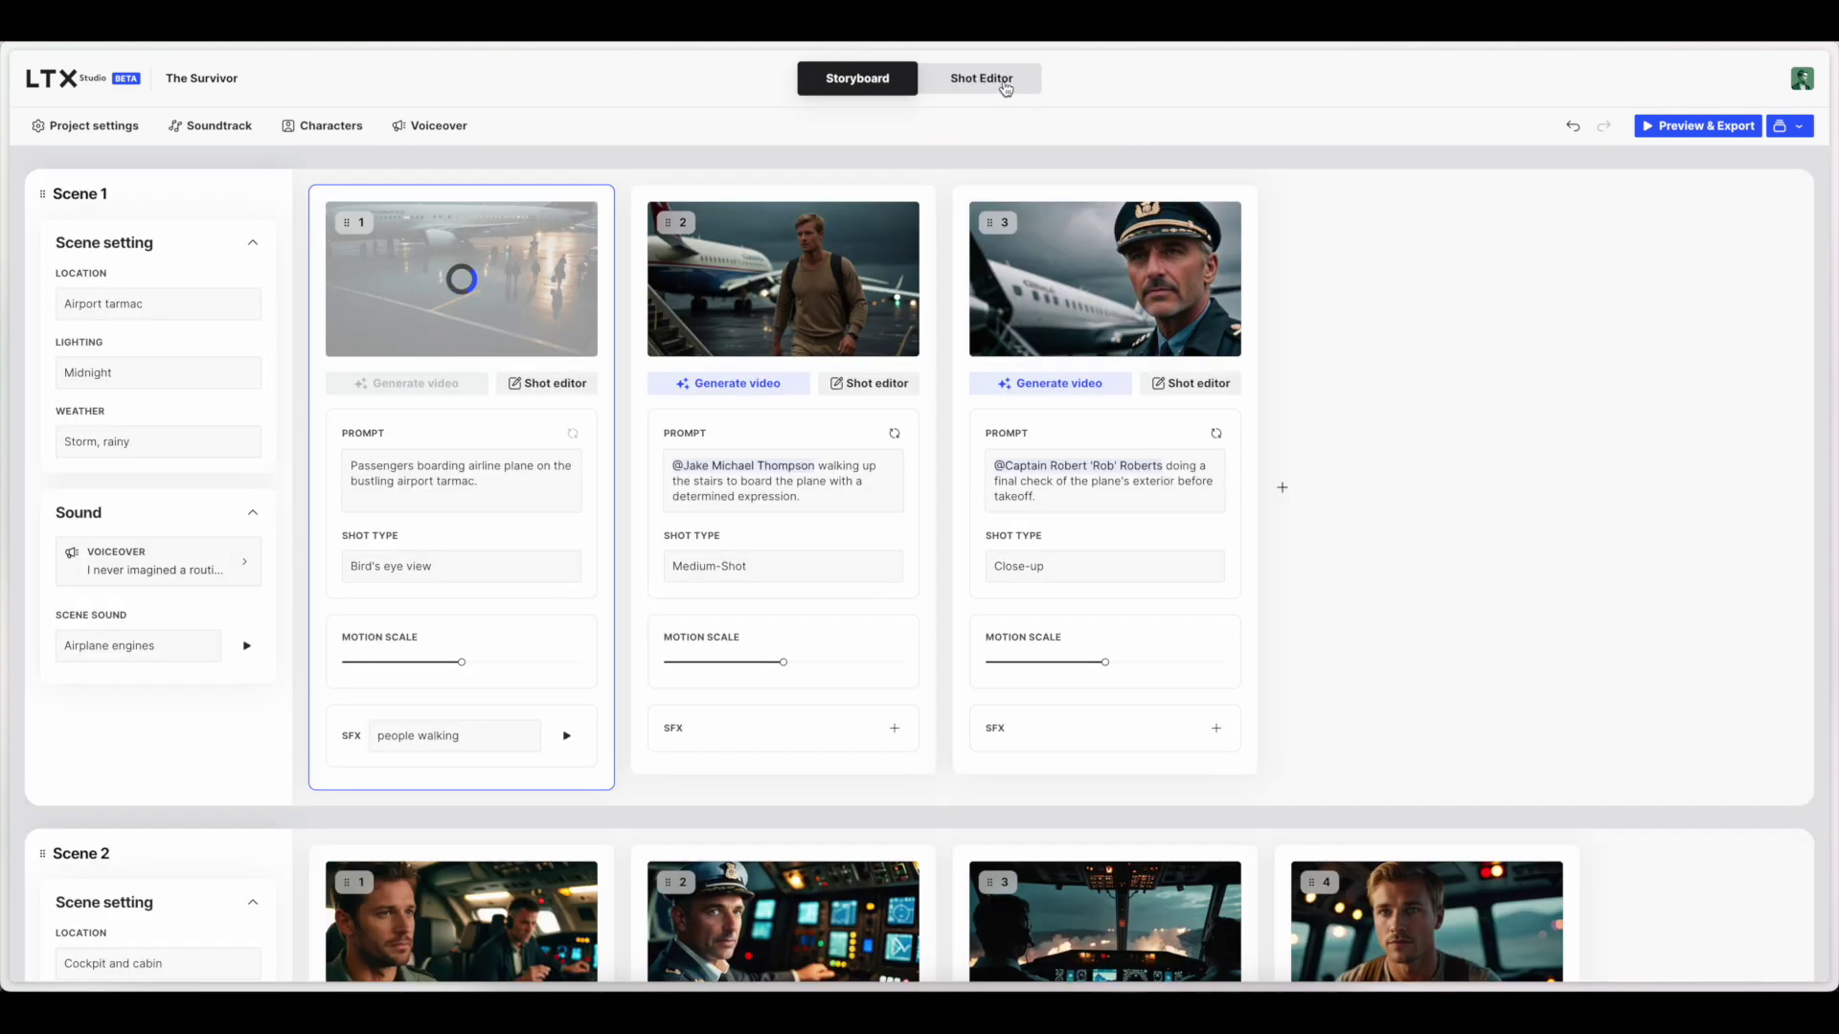
pyautogui.click(1005, 86)
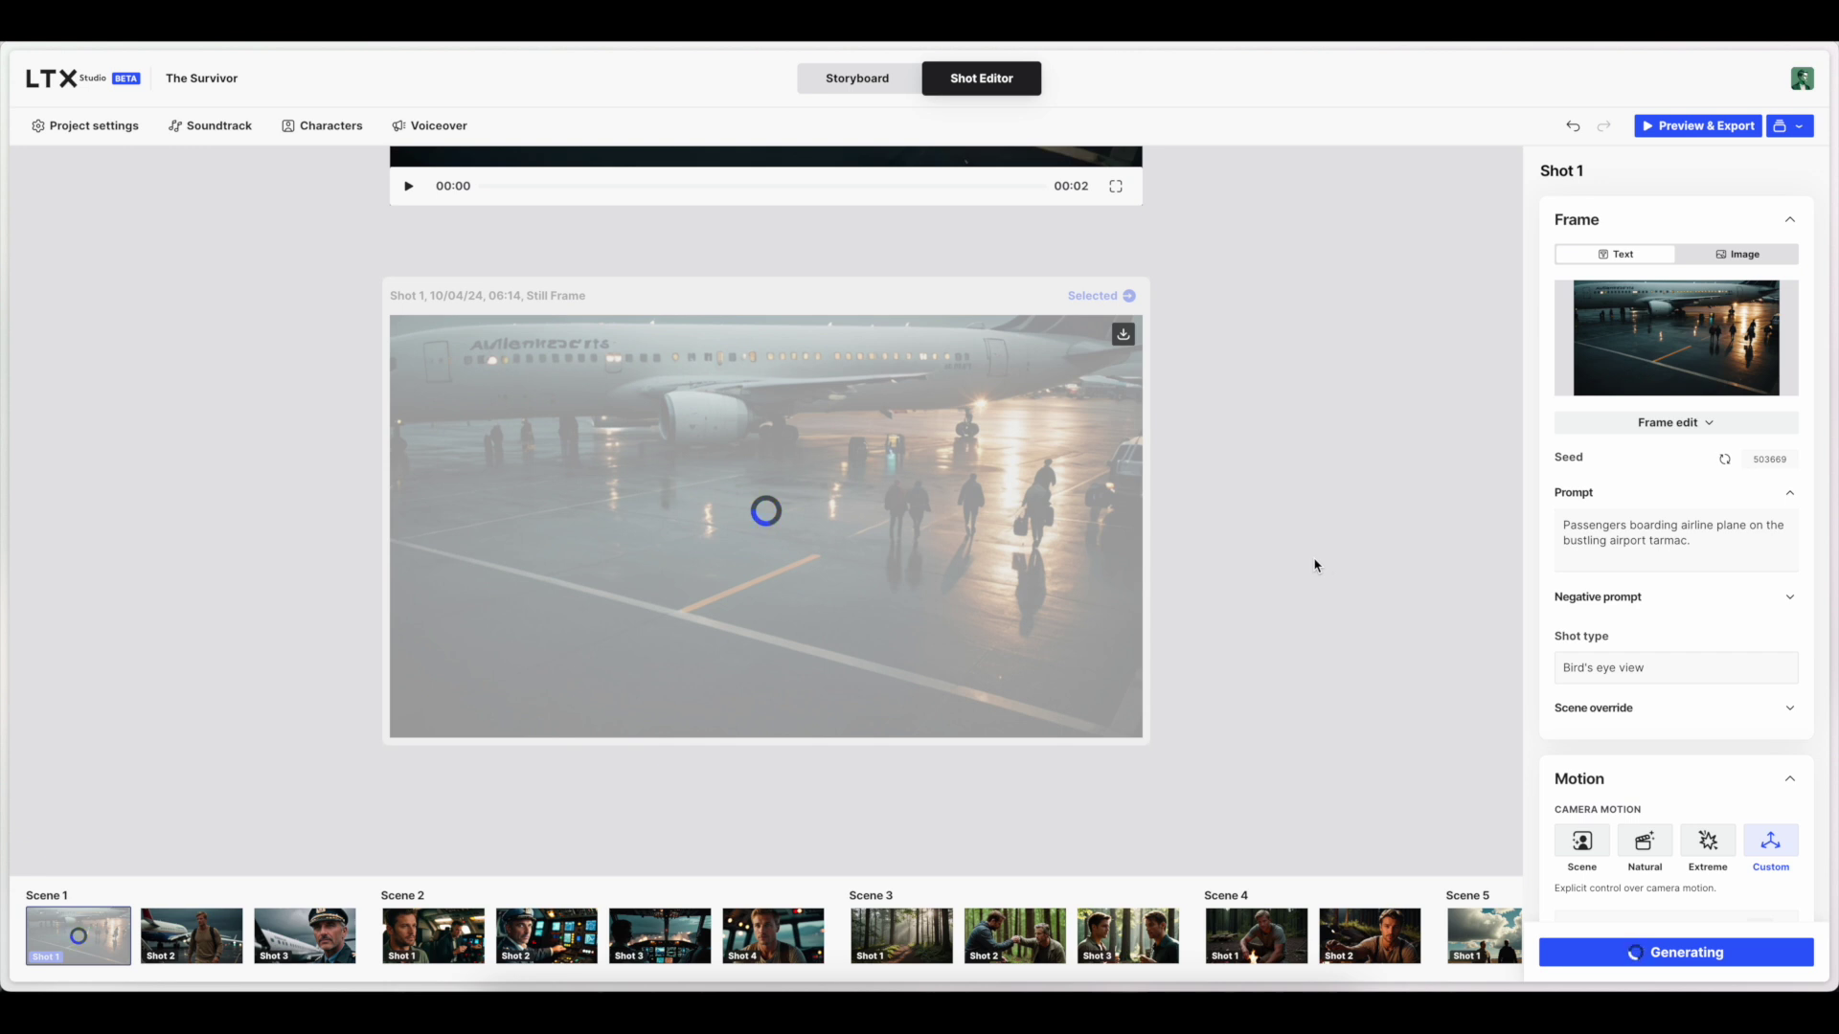
pyautogui.click(878, 82)
pyautogui.scroll(-20, 1271, 645)
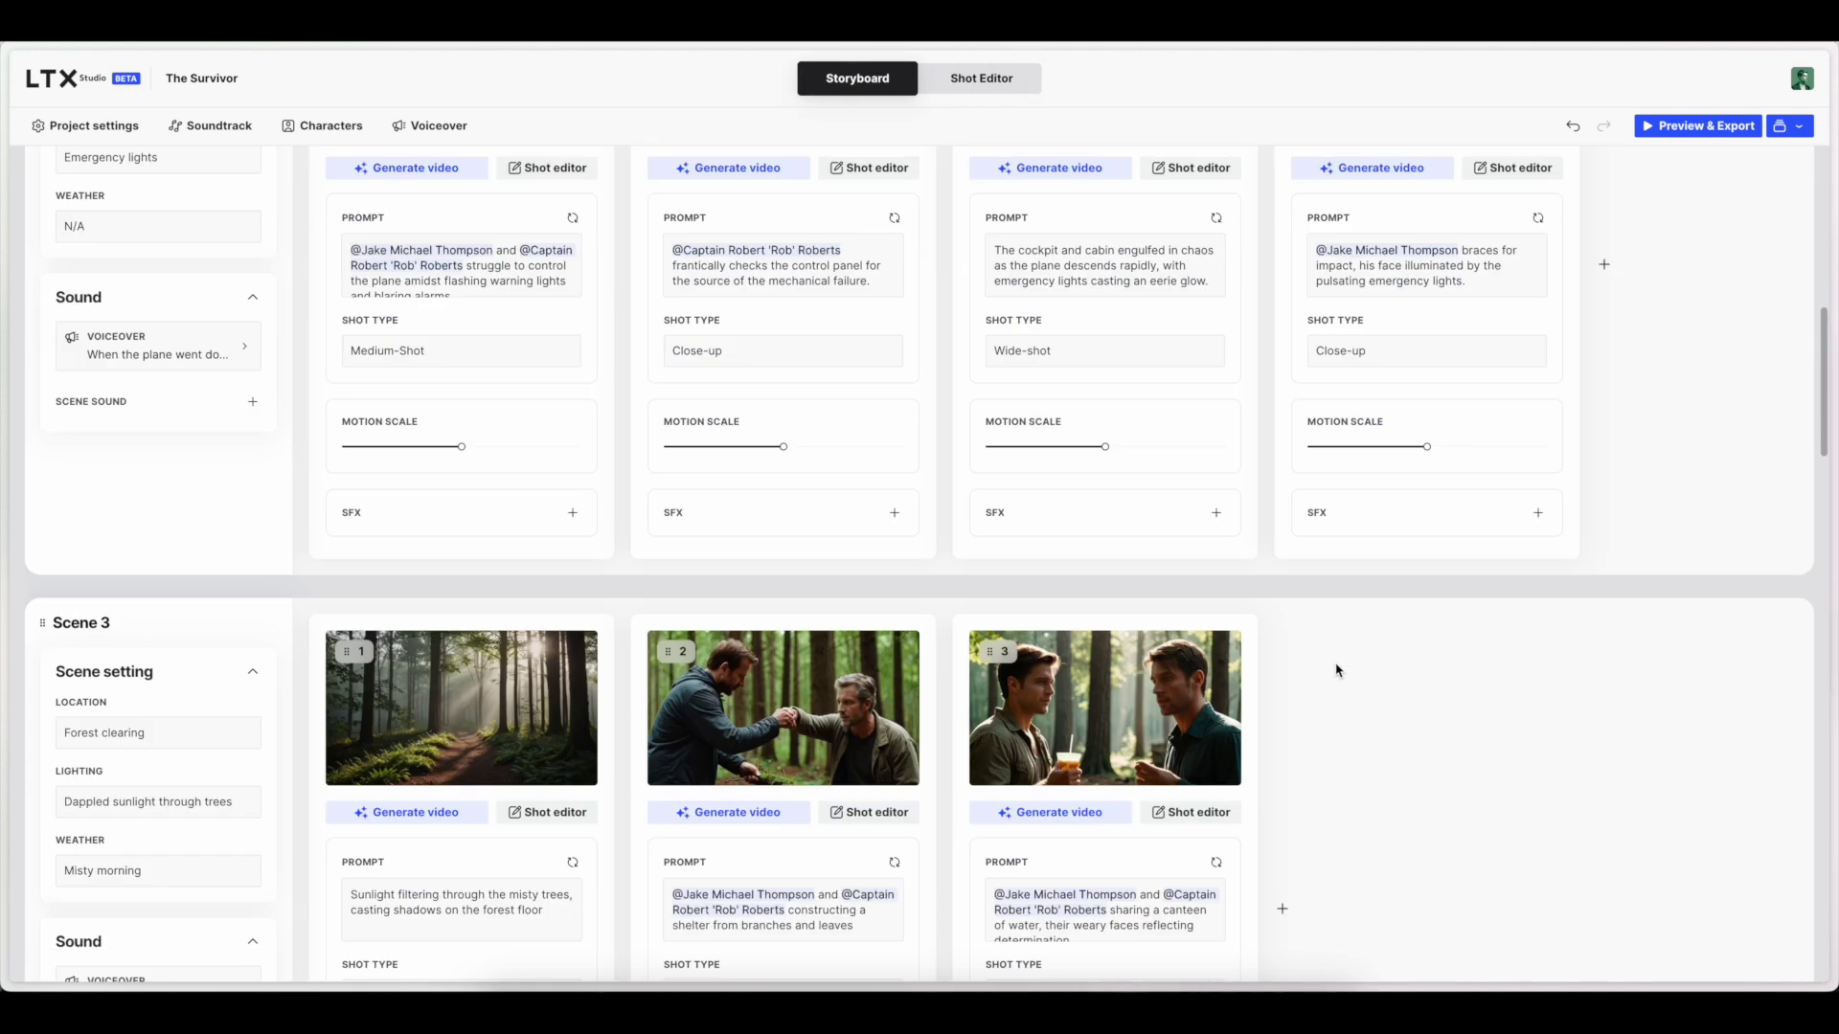
pyautogui.scroll(-13, 1319, 661)
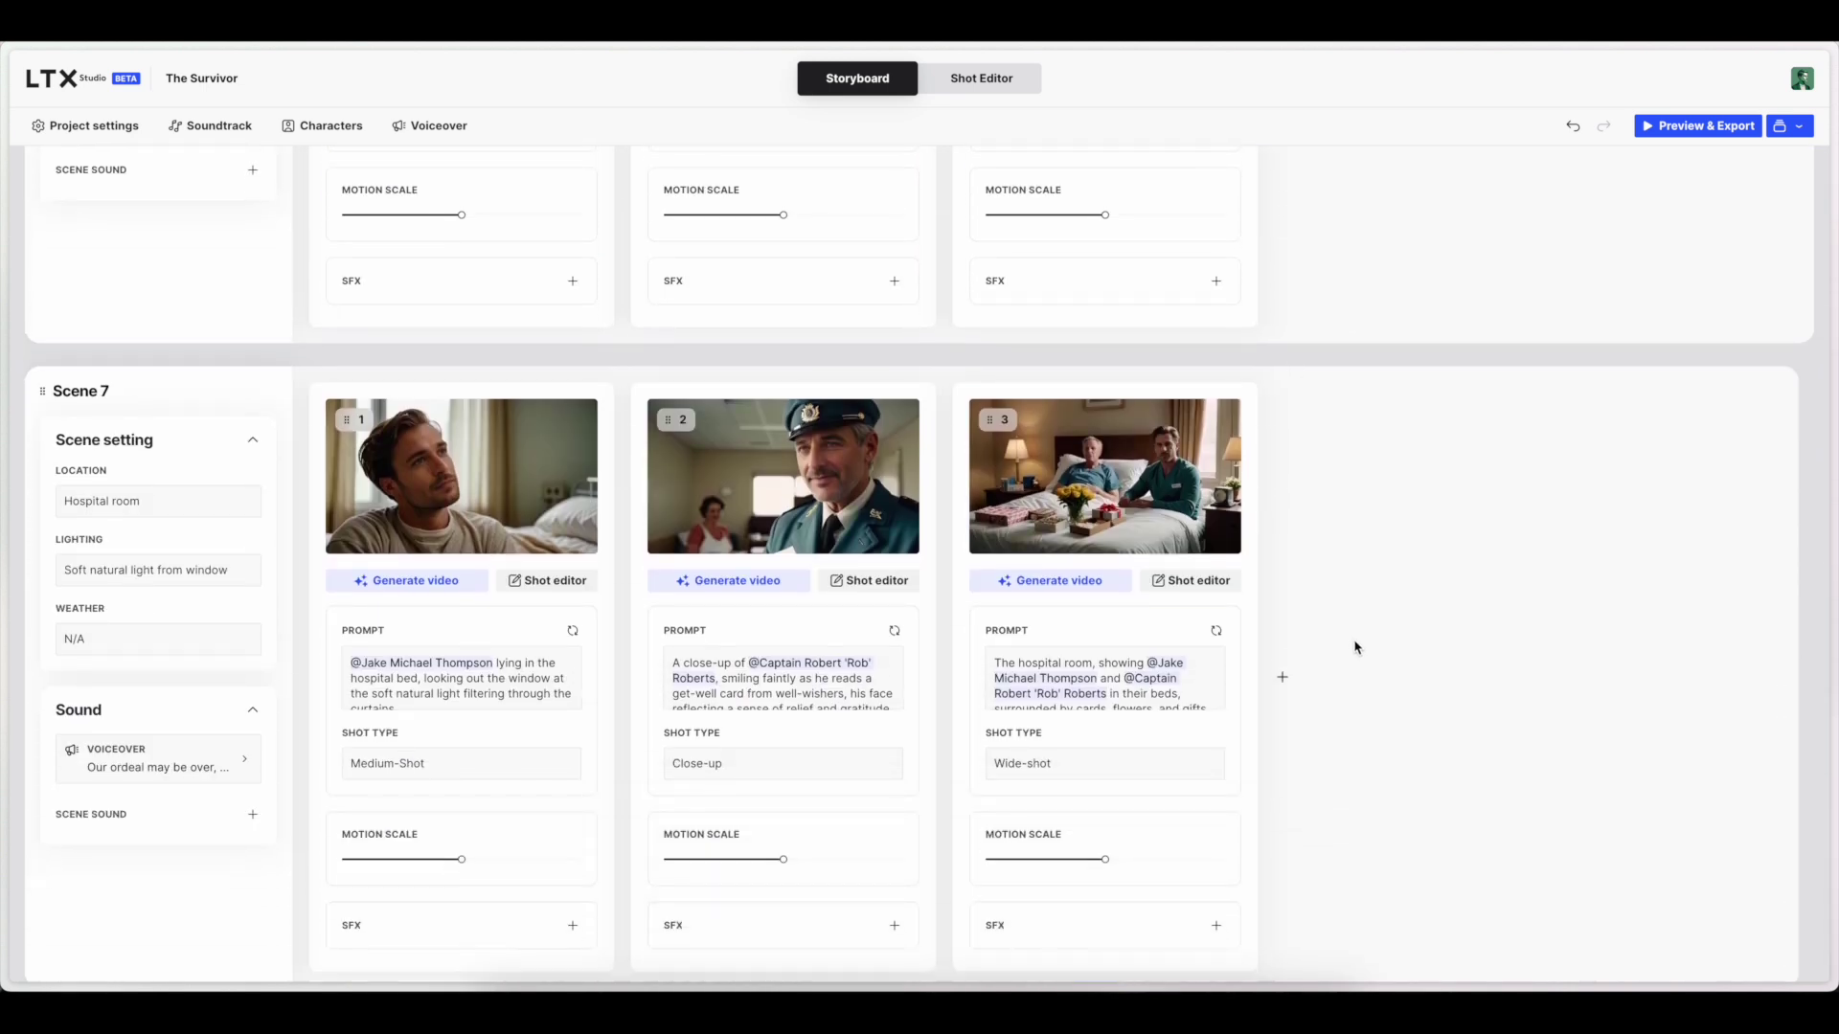
pyautogui.scroll(20, 1350, 645)
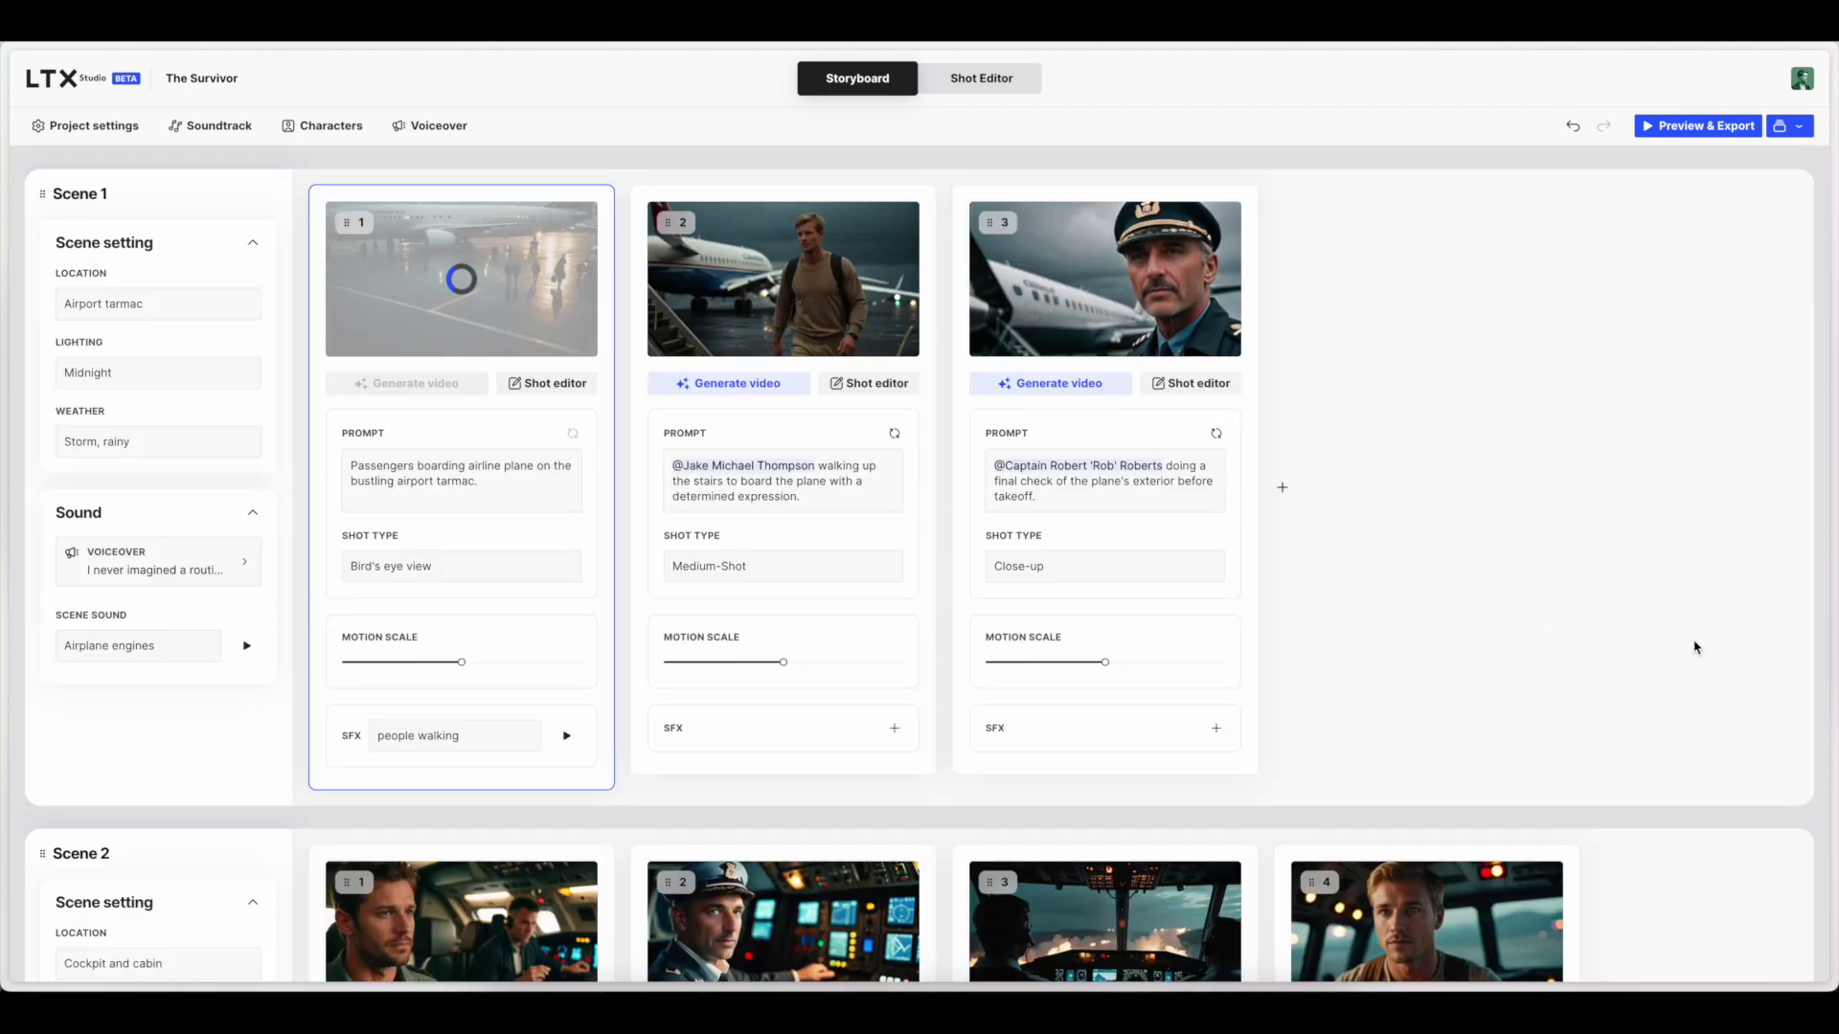
pyautogui.scroll(-7, 1695, 648)
pyautogui.scroll(4, 1695, 649)
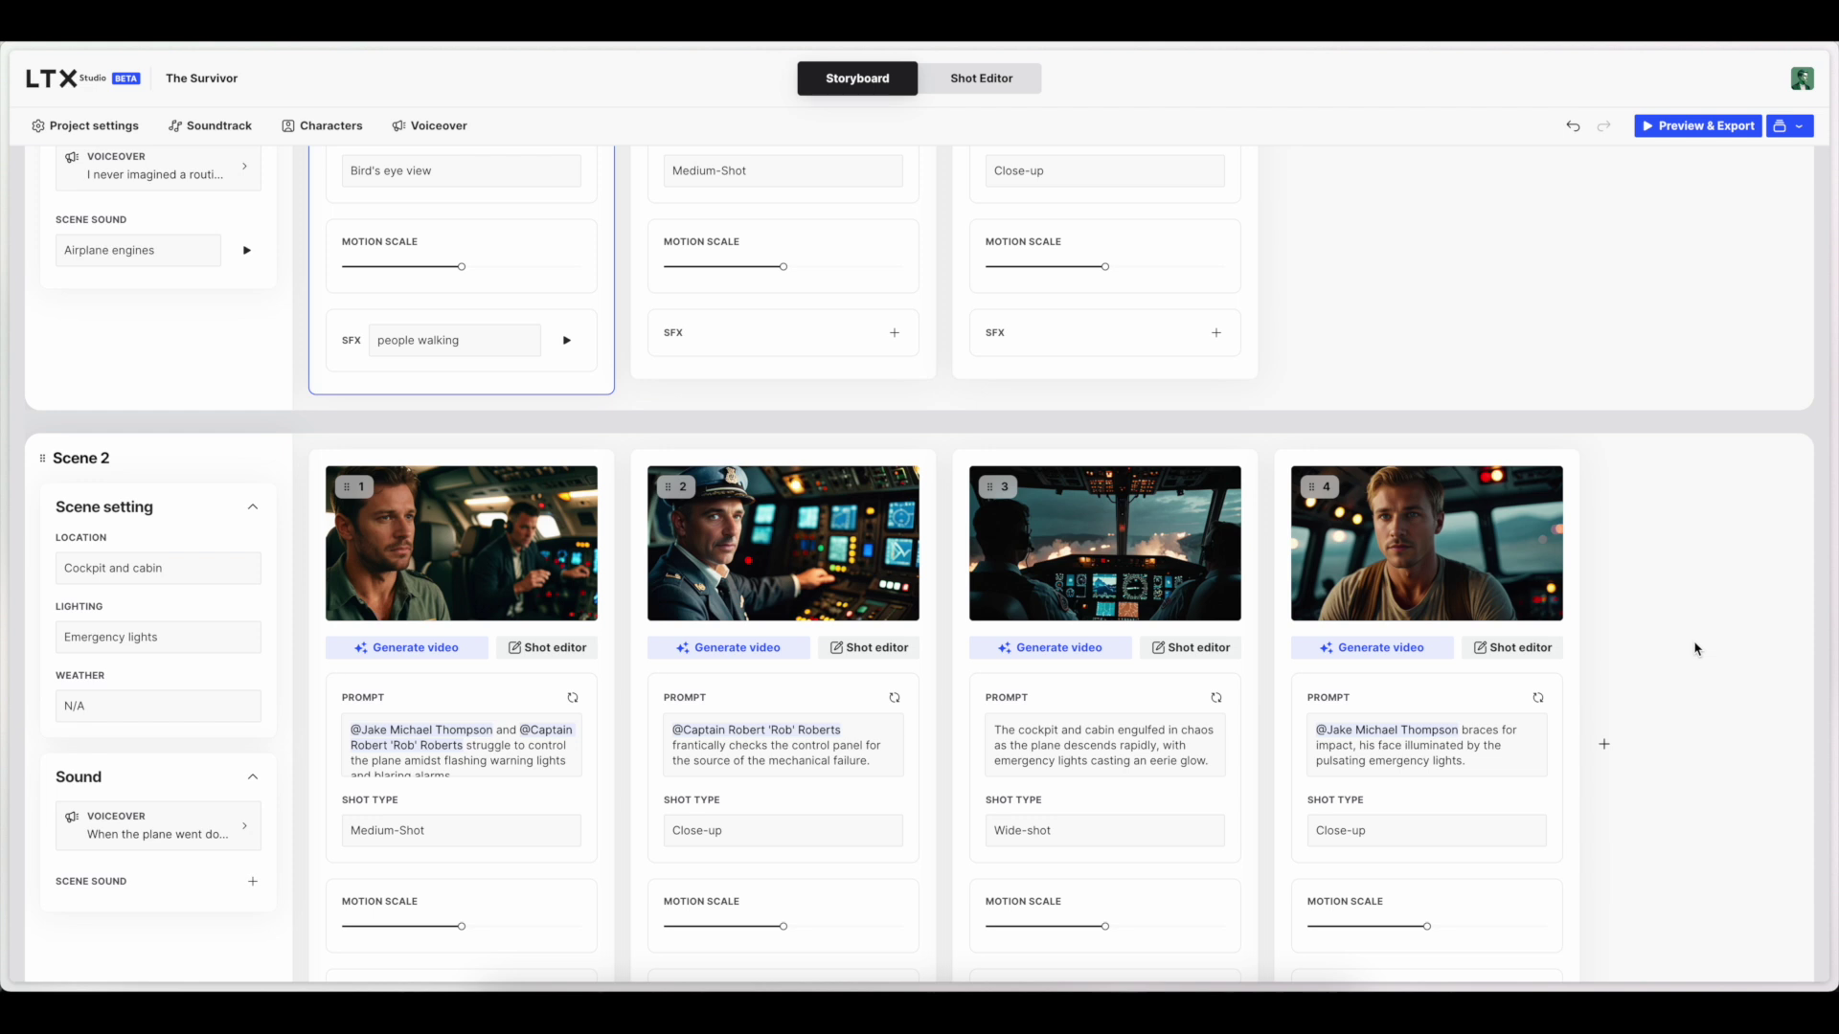
pyautogui.scroll(-20, 1695, 650)
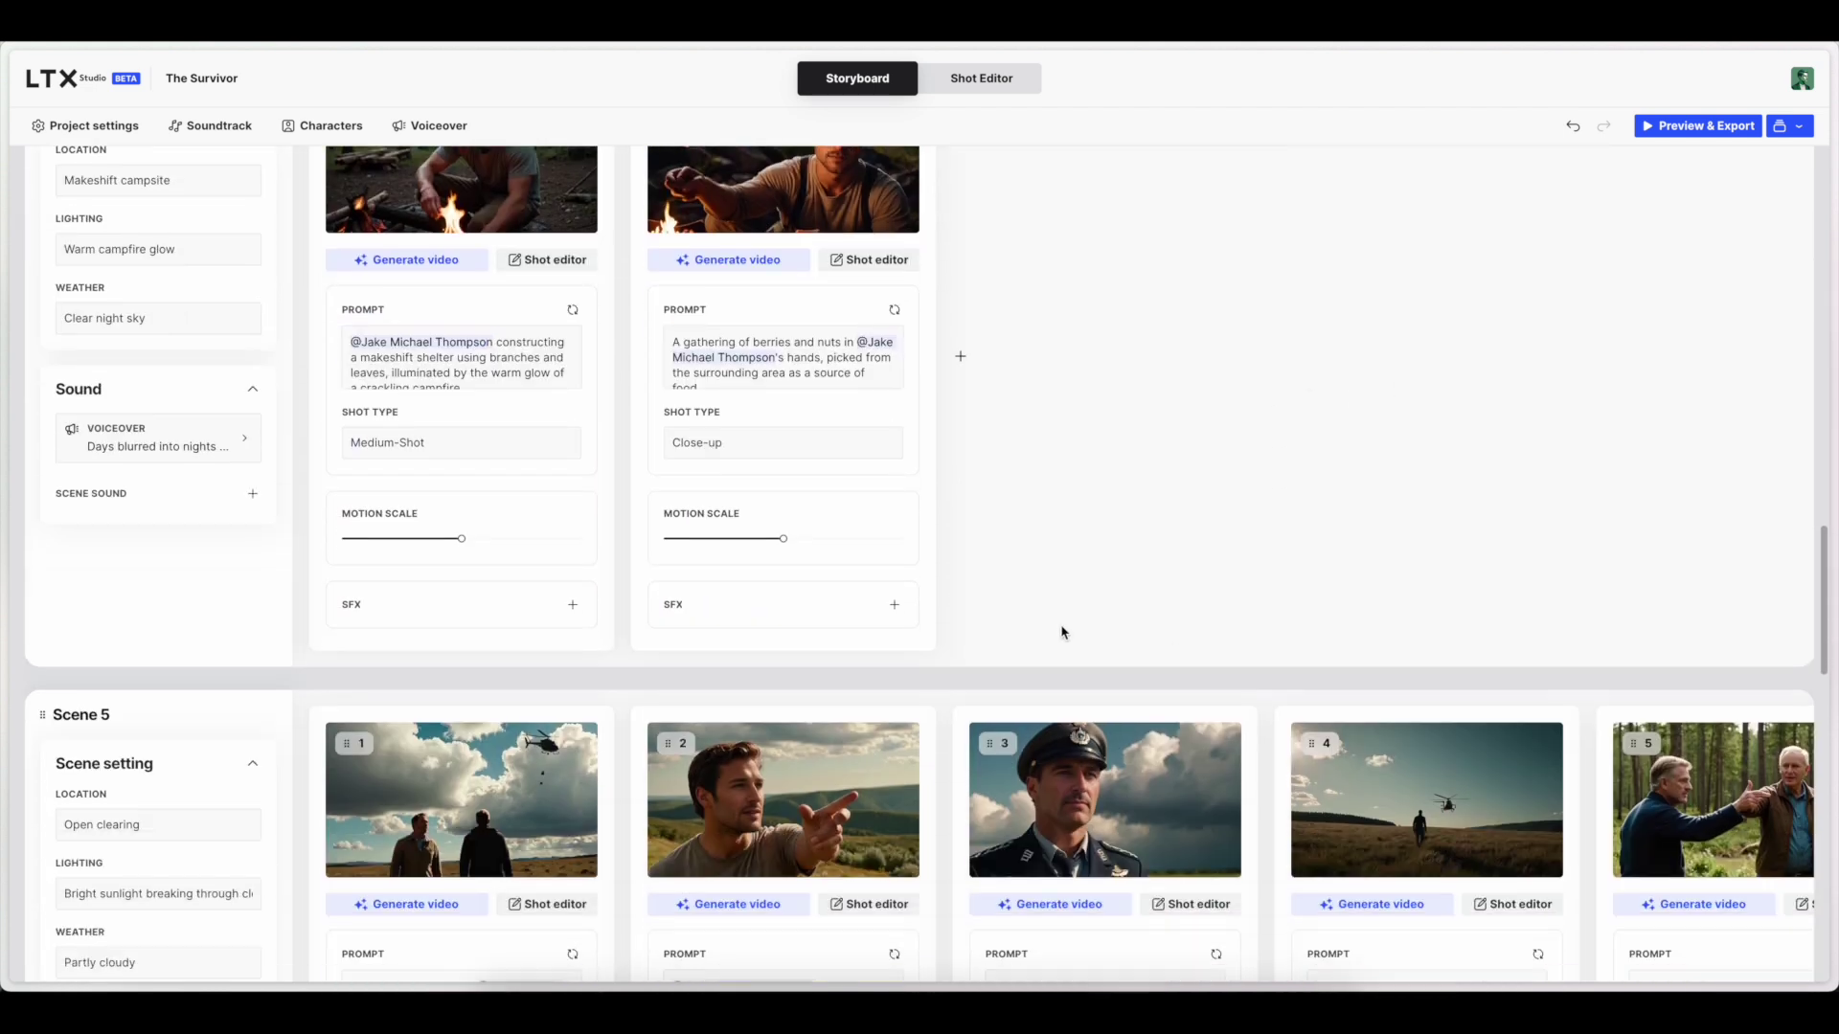
pyautogui.scroll(-7, 967, 580)
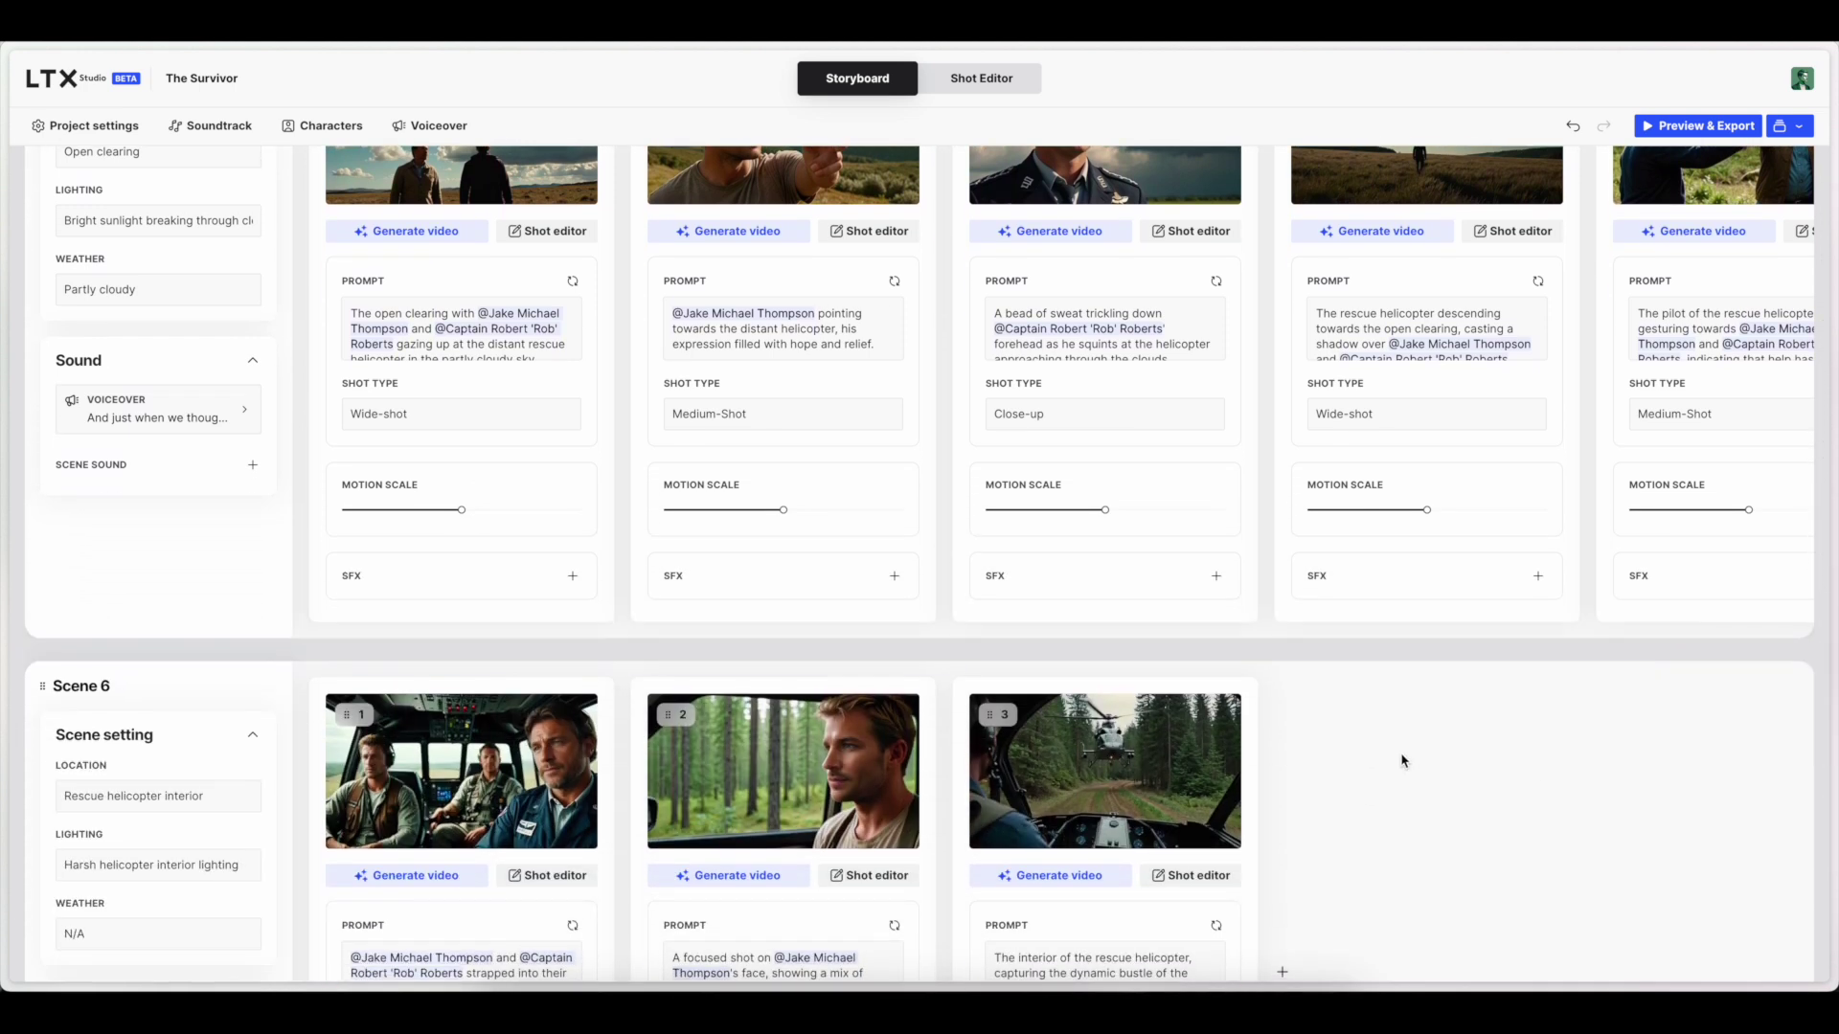
pyautogui.scroll(2, 1379, 771)
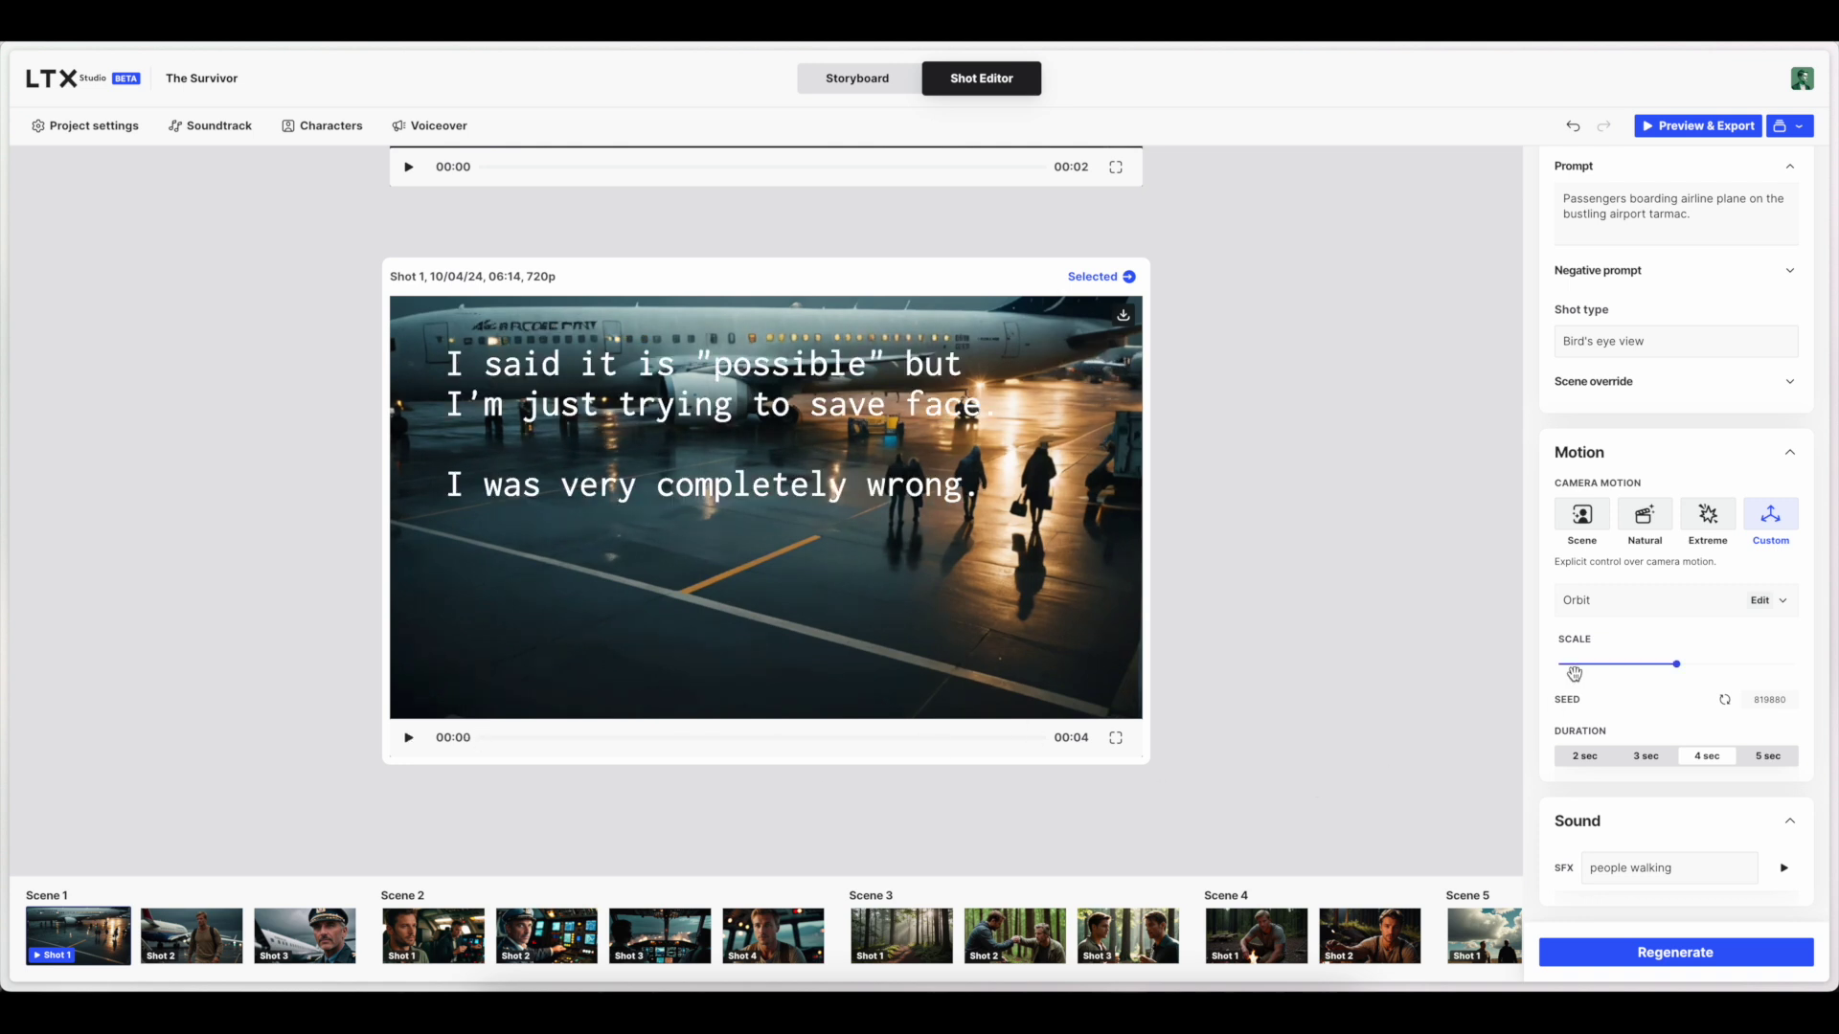
# - Adjust the camera angle in the orbit motion editor, then close it
pyautogui.click(1760, 601)
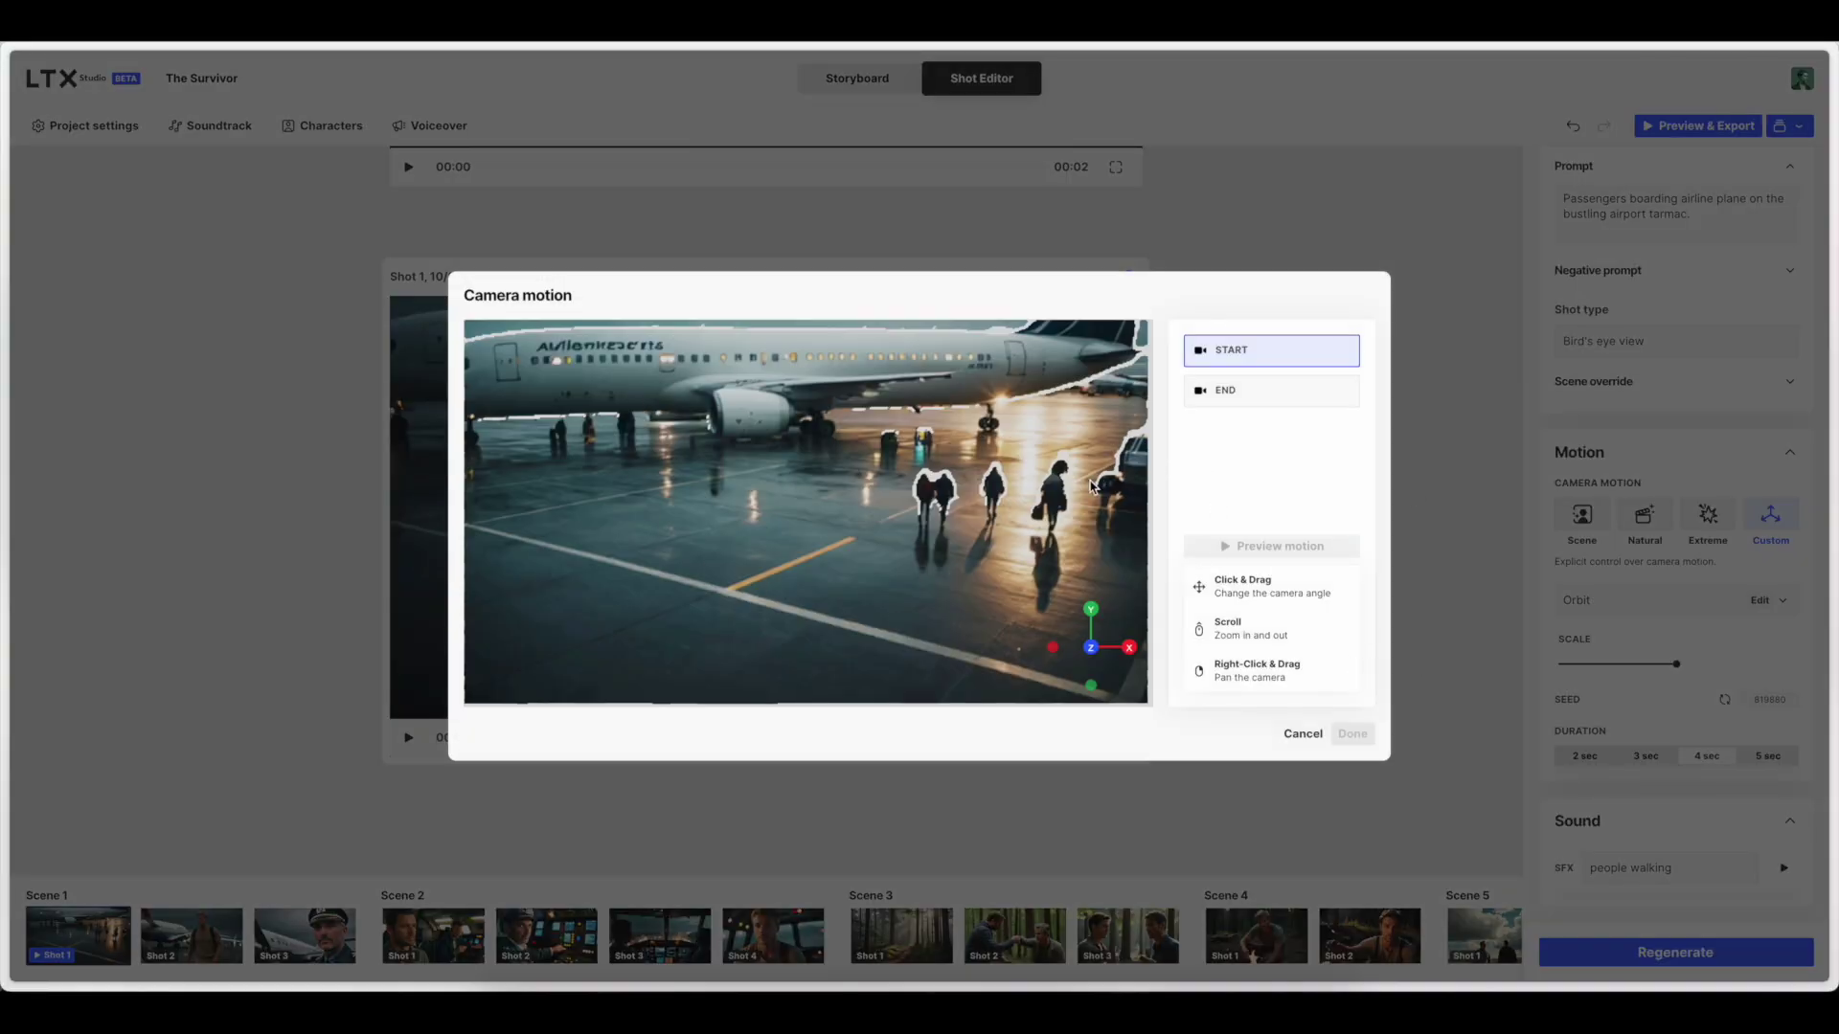
pyautogui.moveTo(1115, 650)
pyautogui.mouseDown()
pyautogui.moveTo(1089, 657)
pyautogui.moveTo(1118, 660)
pyautogui.mouseUp()
pyautogui.click(1303, 734)
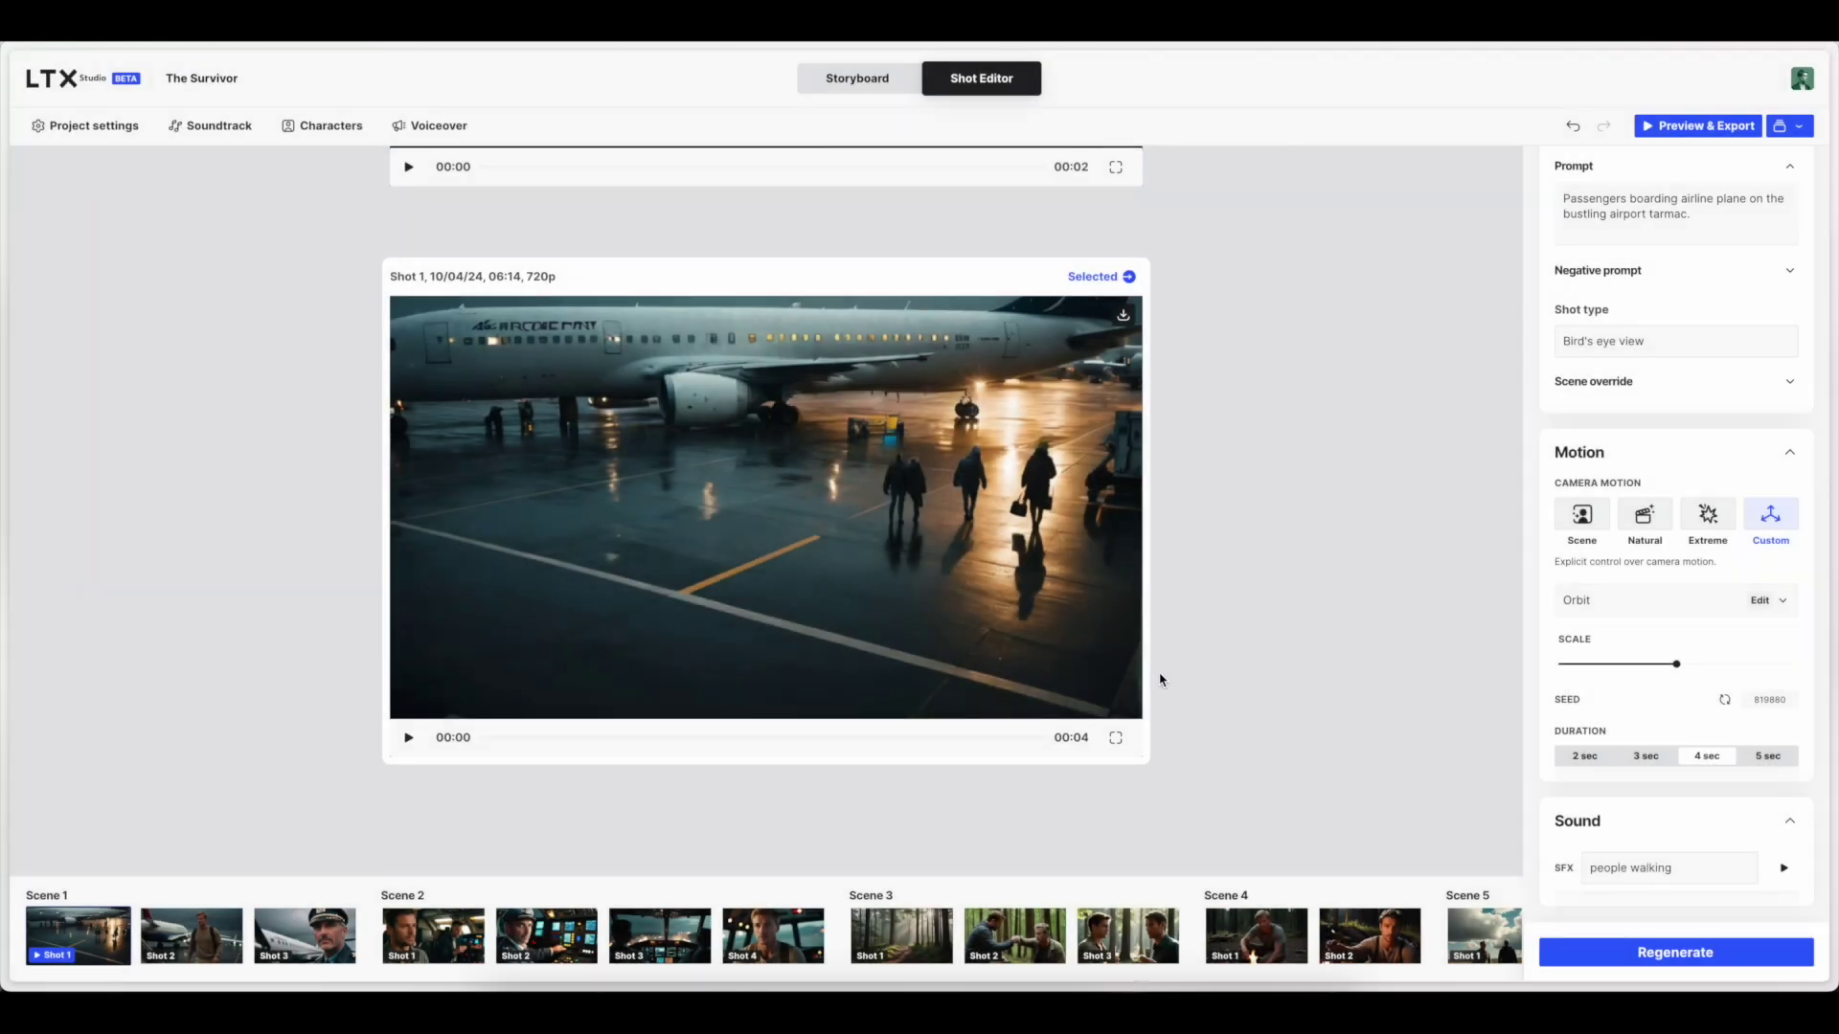
# - Switch shot 1's custom camera motion from Orbit to Pan left
pyautogui.click(1621, 601)
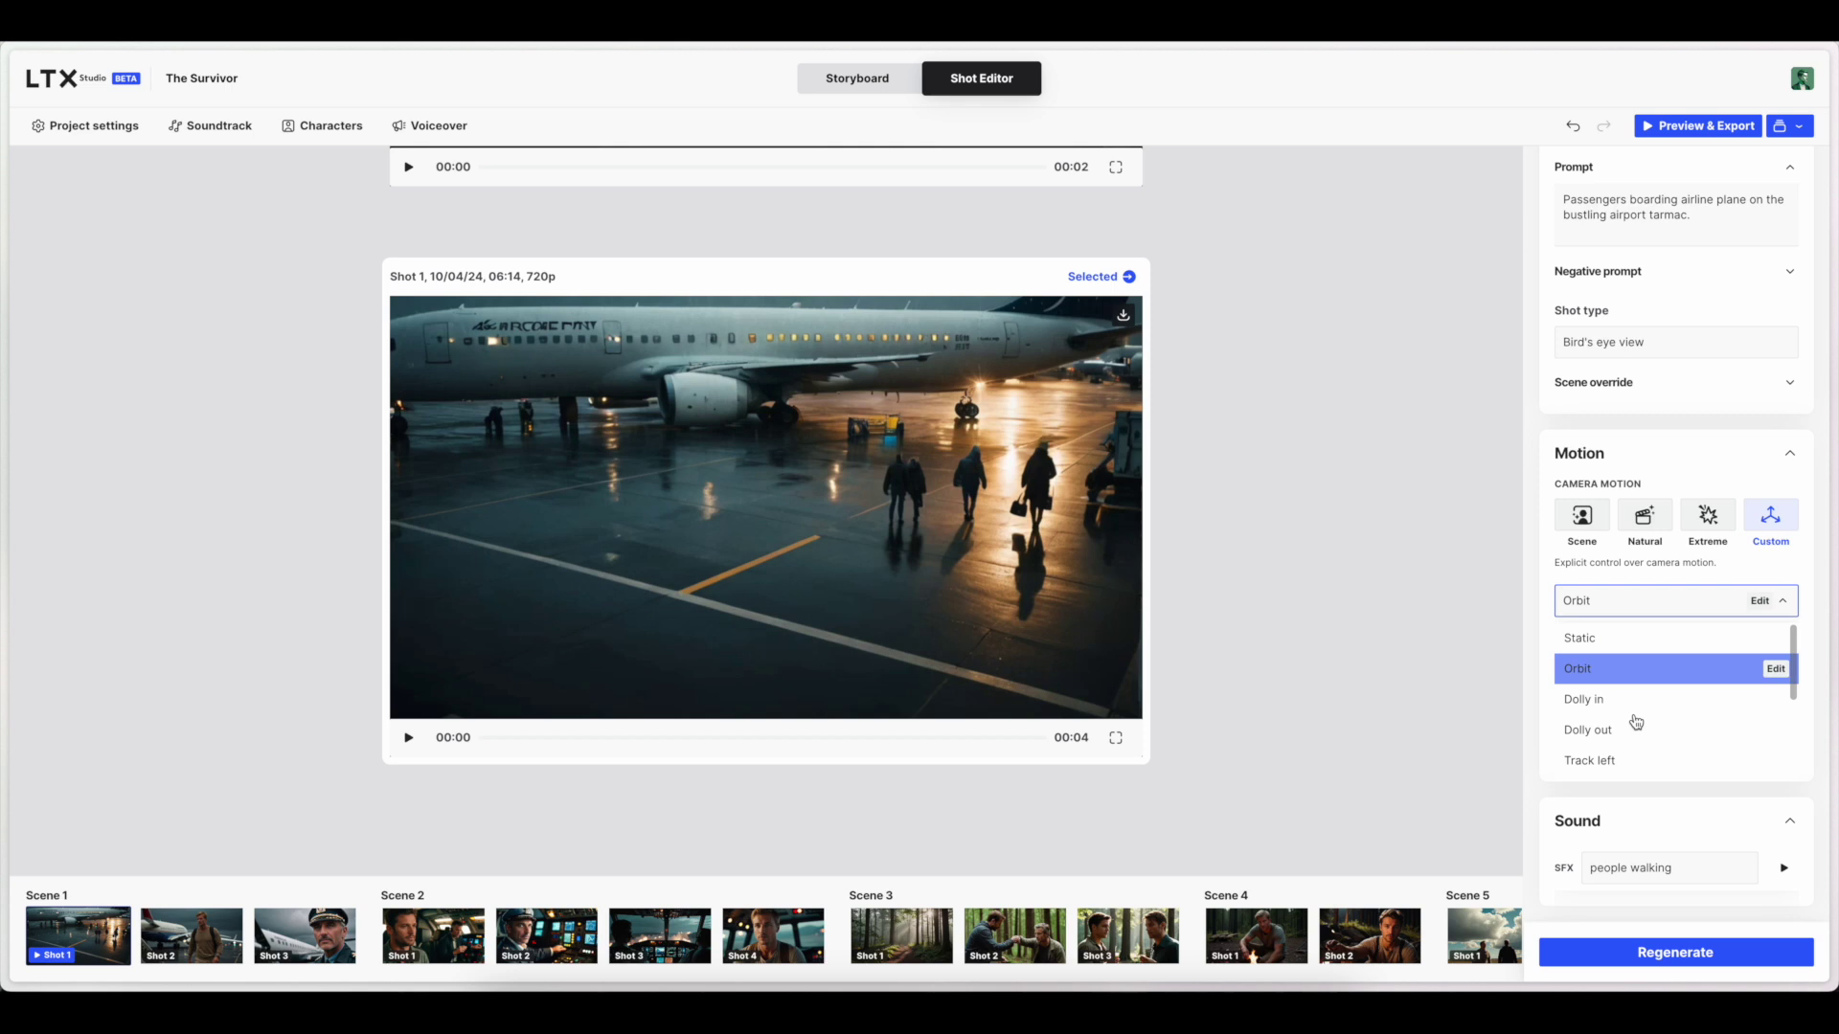
pyautogui.scroll(-2, 1640, 737)
pyautogui.scroll(-3, 1641, 738)
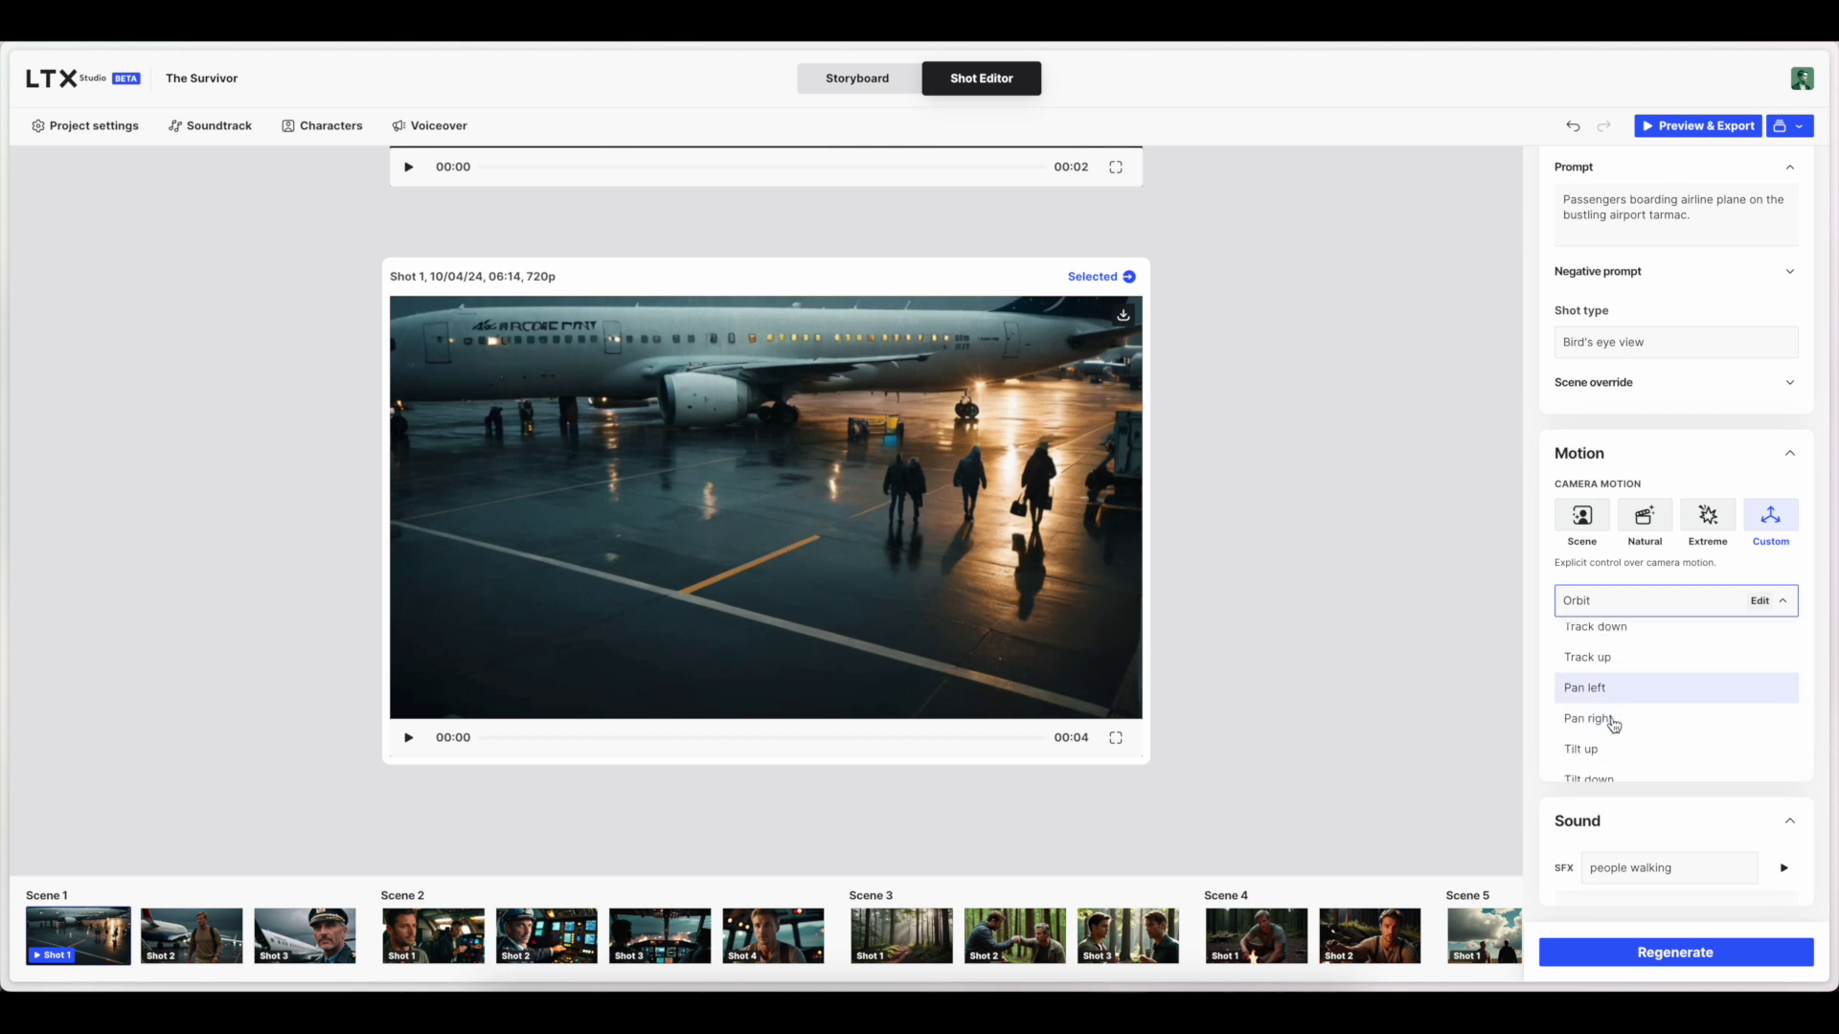
pyautogui.scroll(-1, 1614, 725)
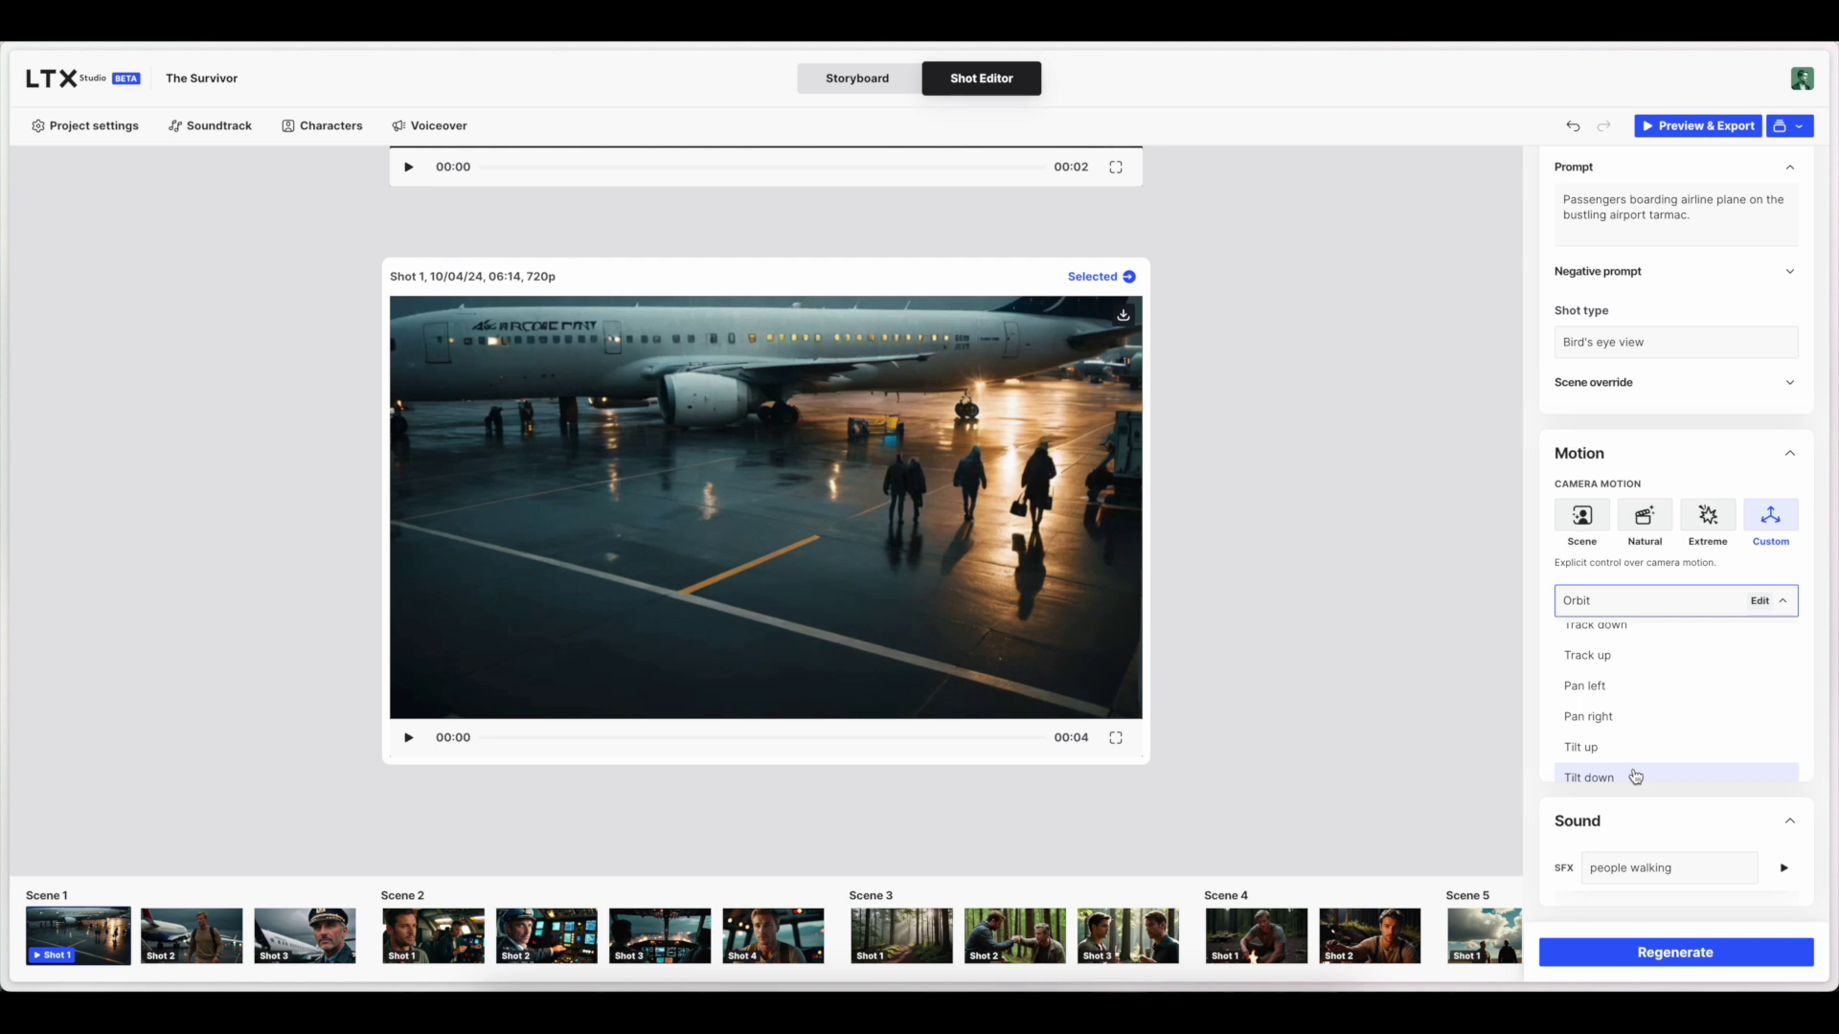
pyautogui.scroll(2, 1637, 738)
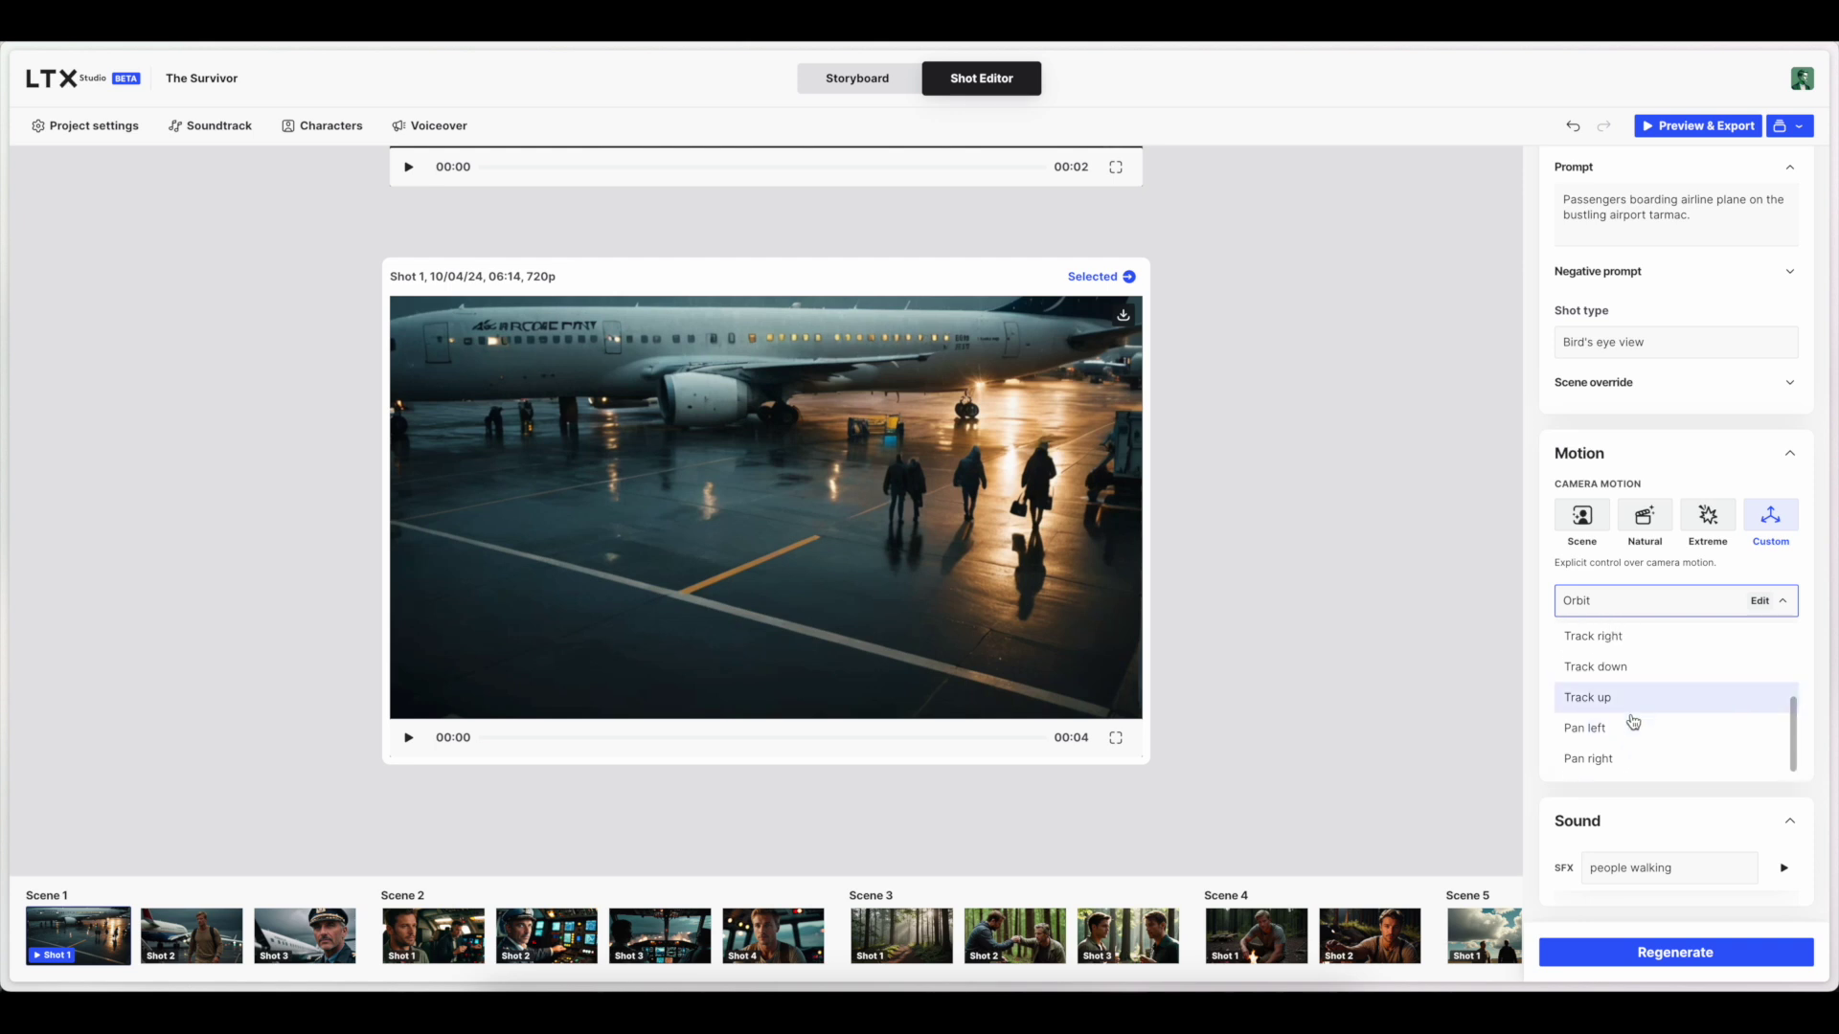
pyautogui.click(1637, 730)
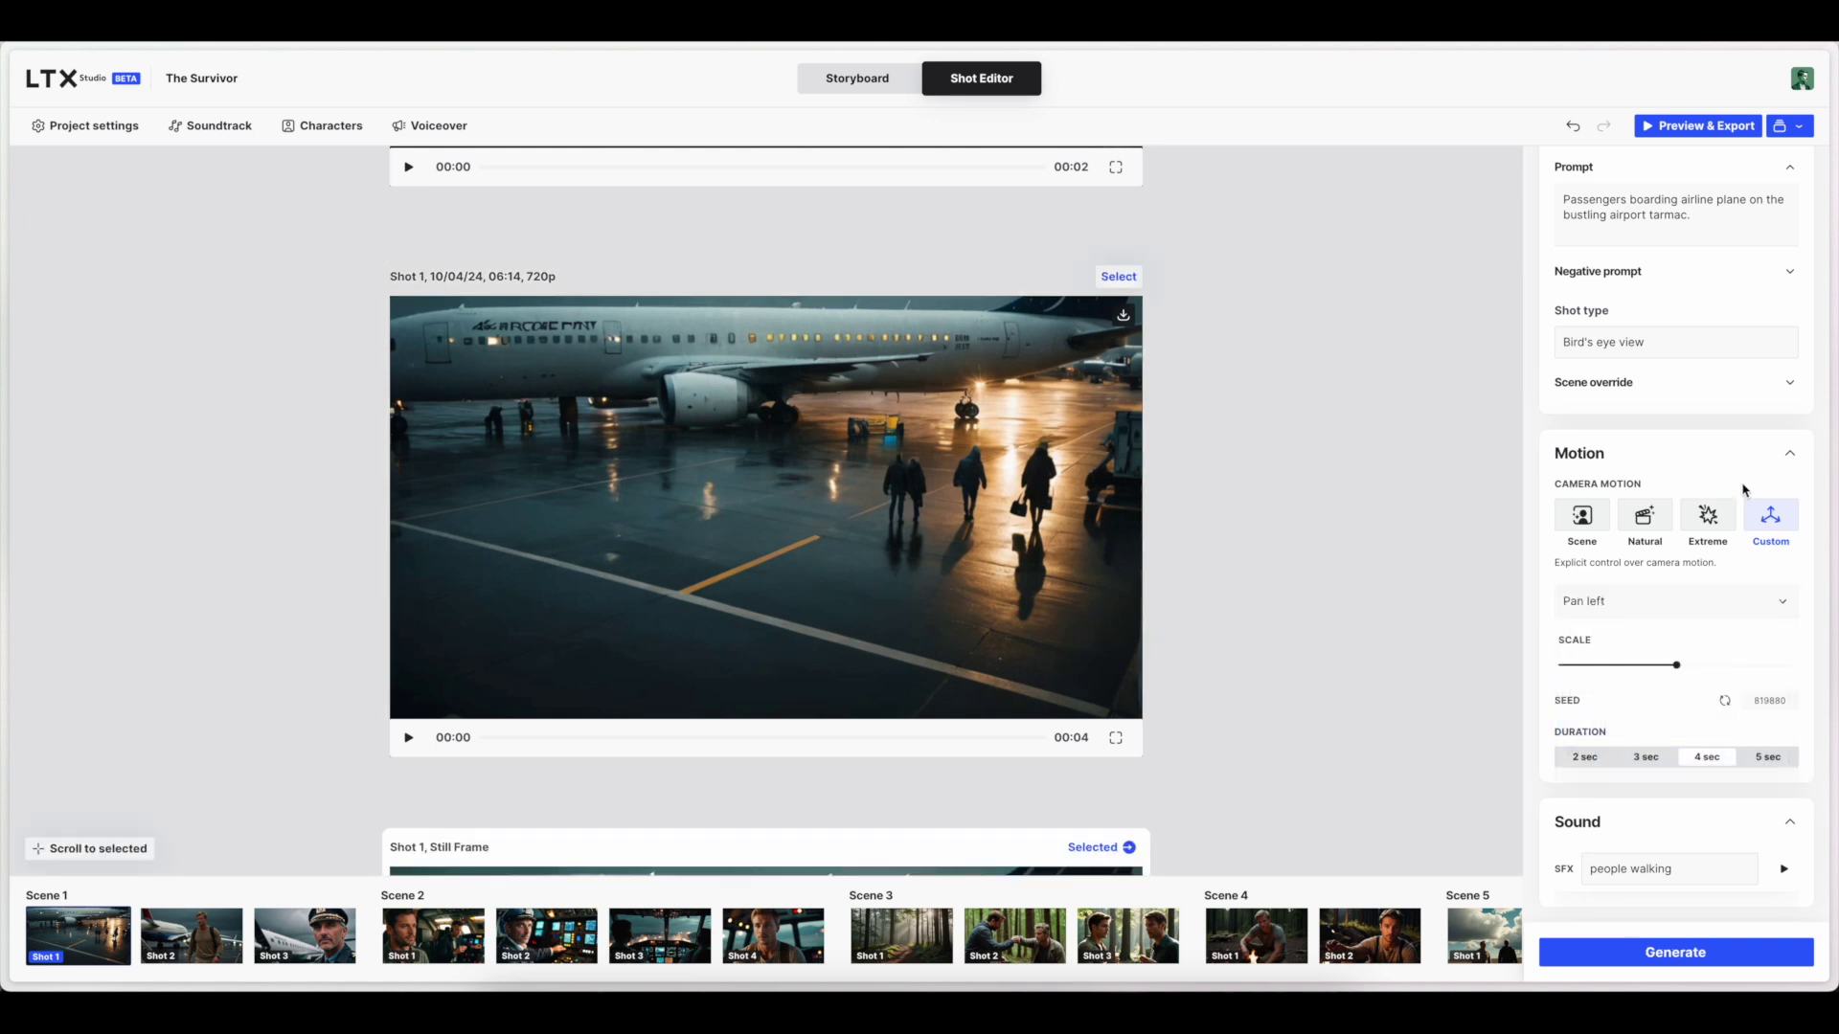
# - Regenerate Scene 1 shot 1 with pan-left motion and play the new 06:16 clip several times
pyautogui.click(1717, 941)
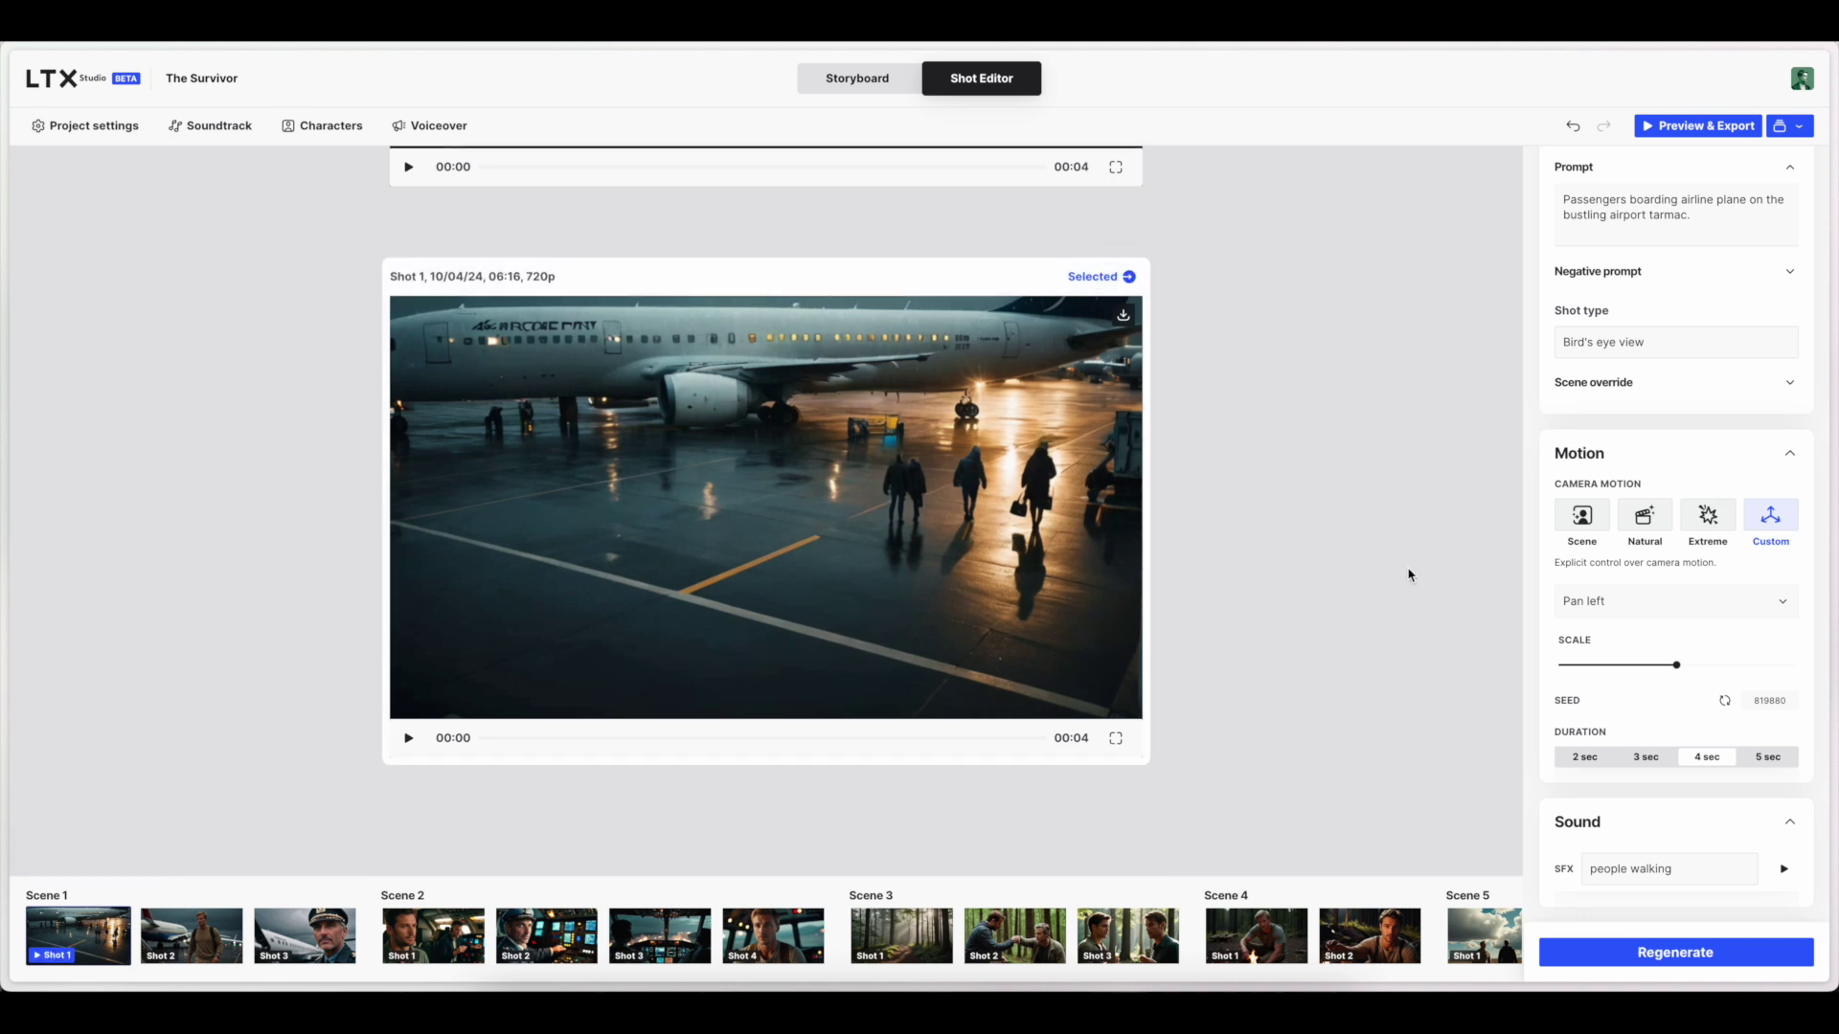
pyautogui.click(408, 738)
pyautogui.click(408, 737)
pyautogui.click(409, 742)
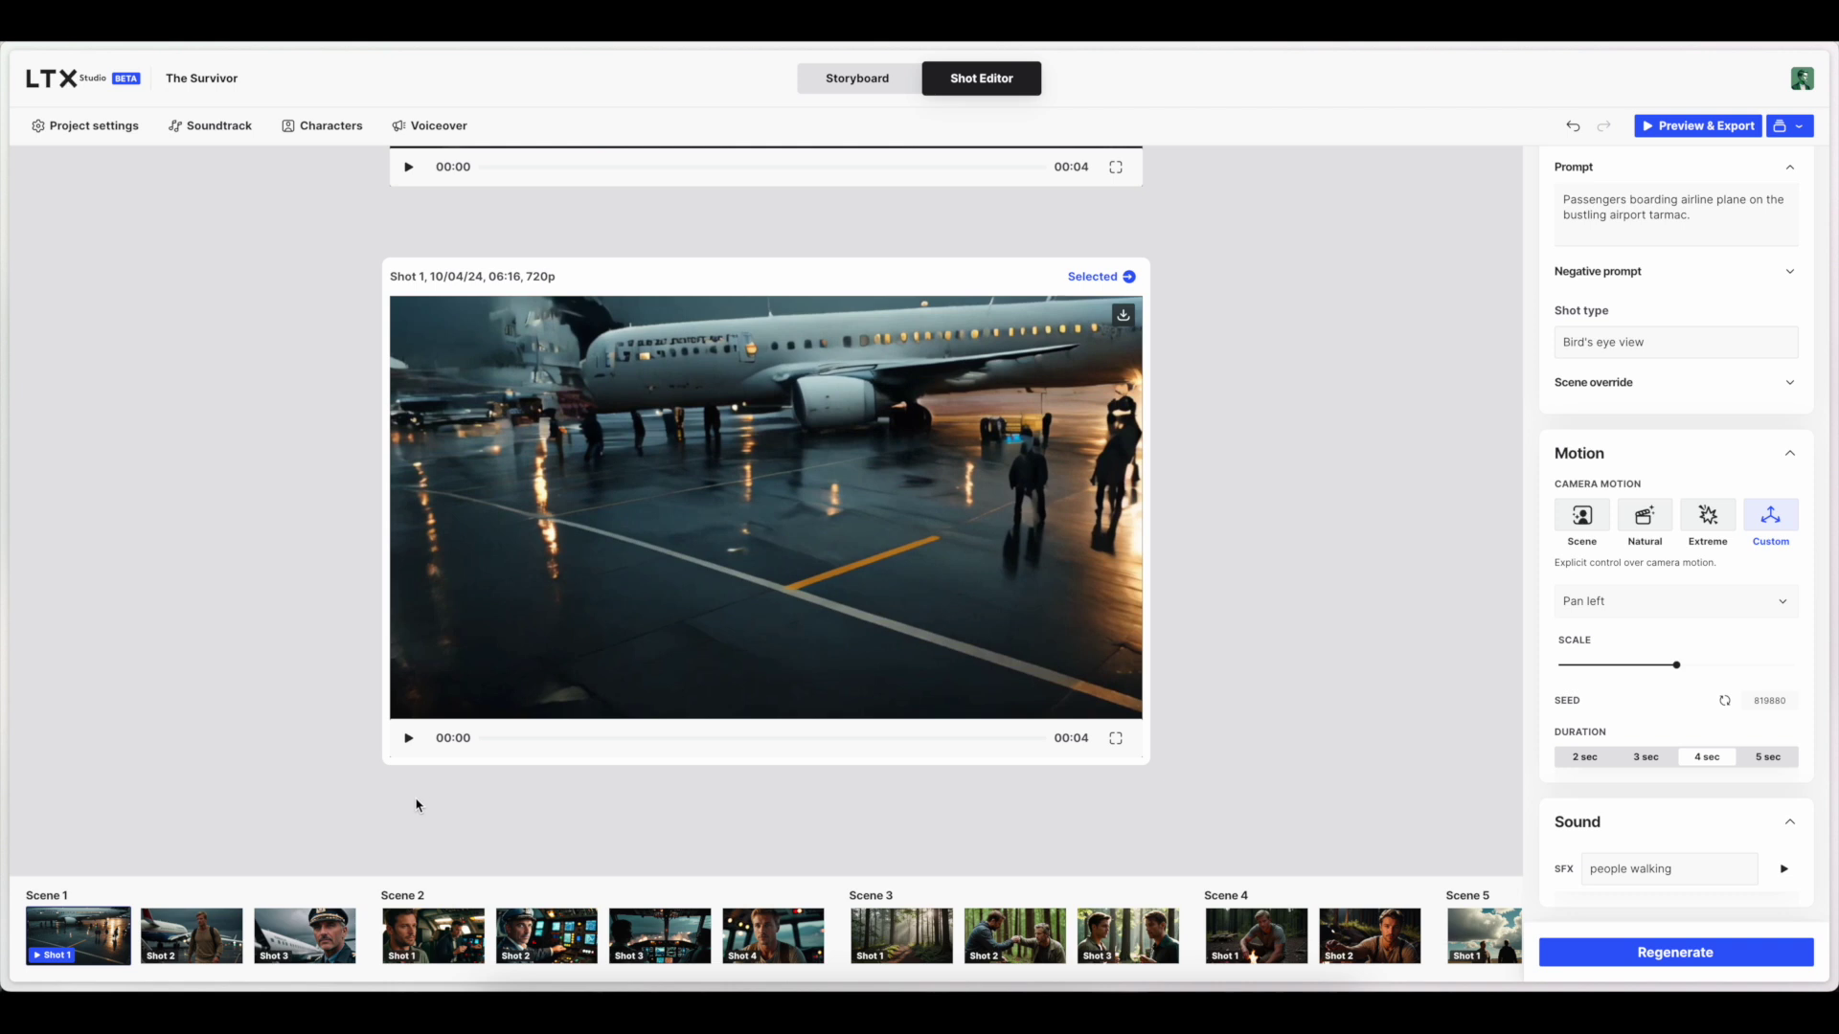
pyautogui.click(408, 737)
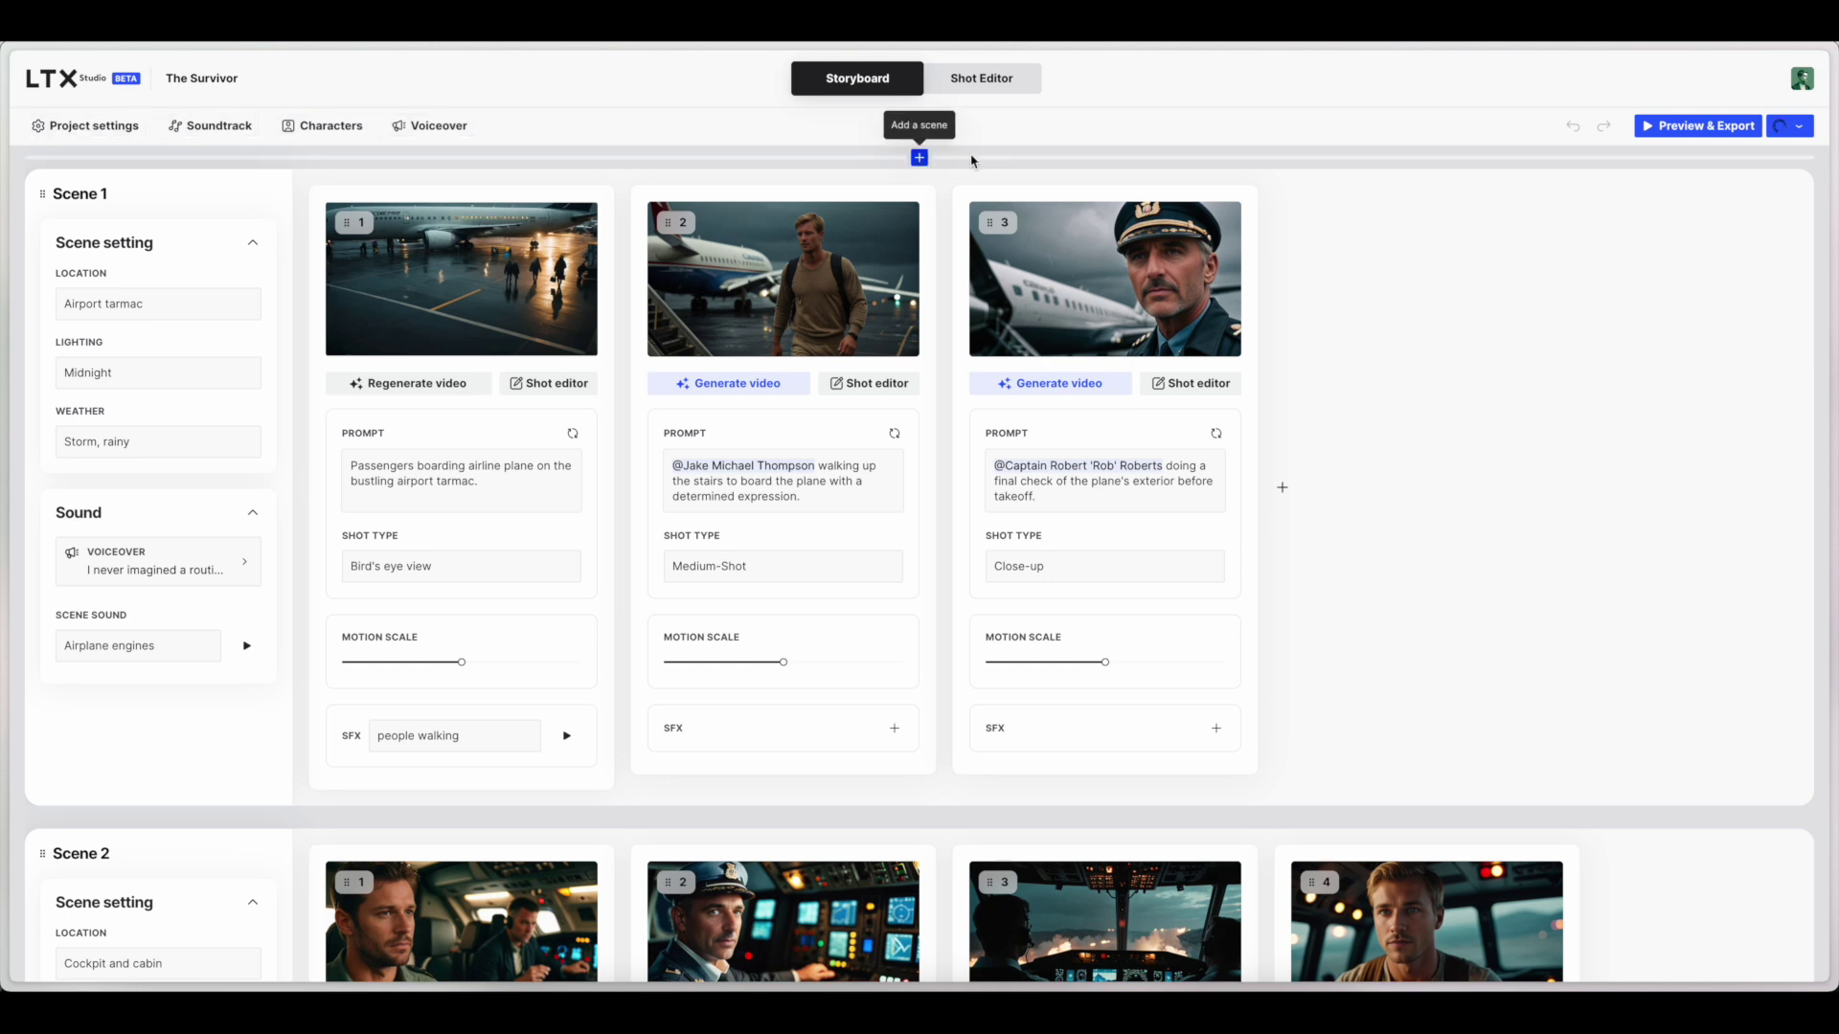
pyautogui.click(87, 126)
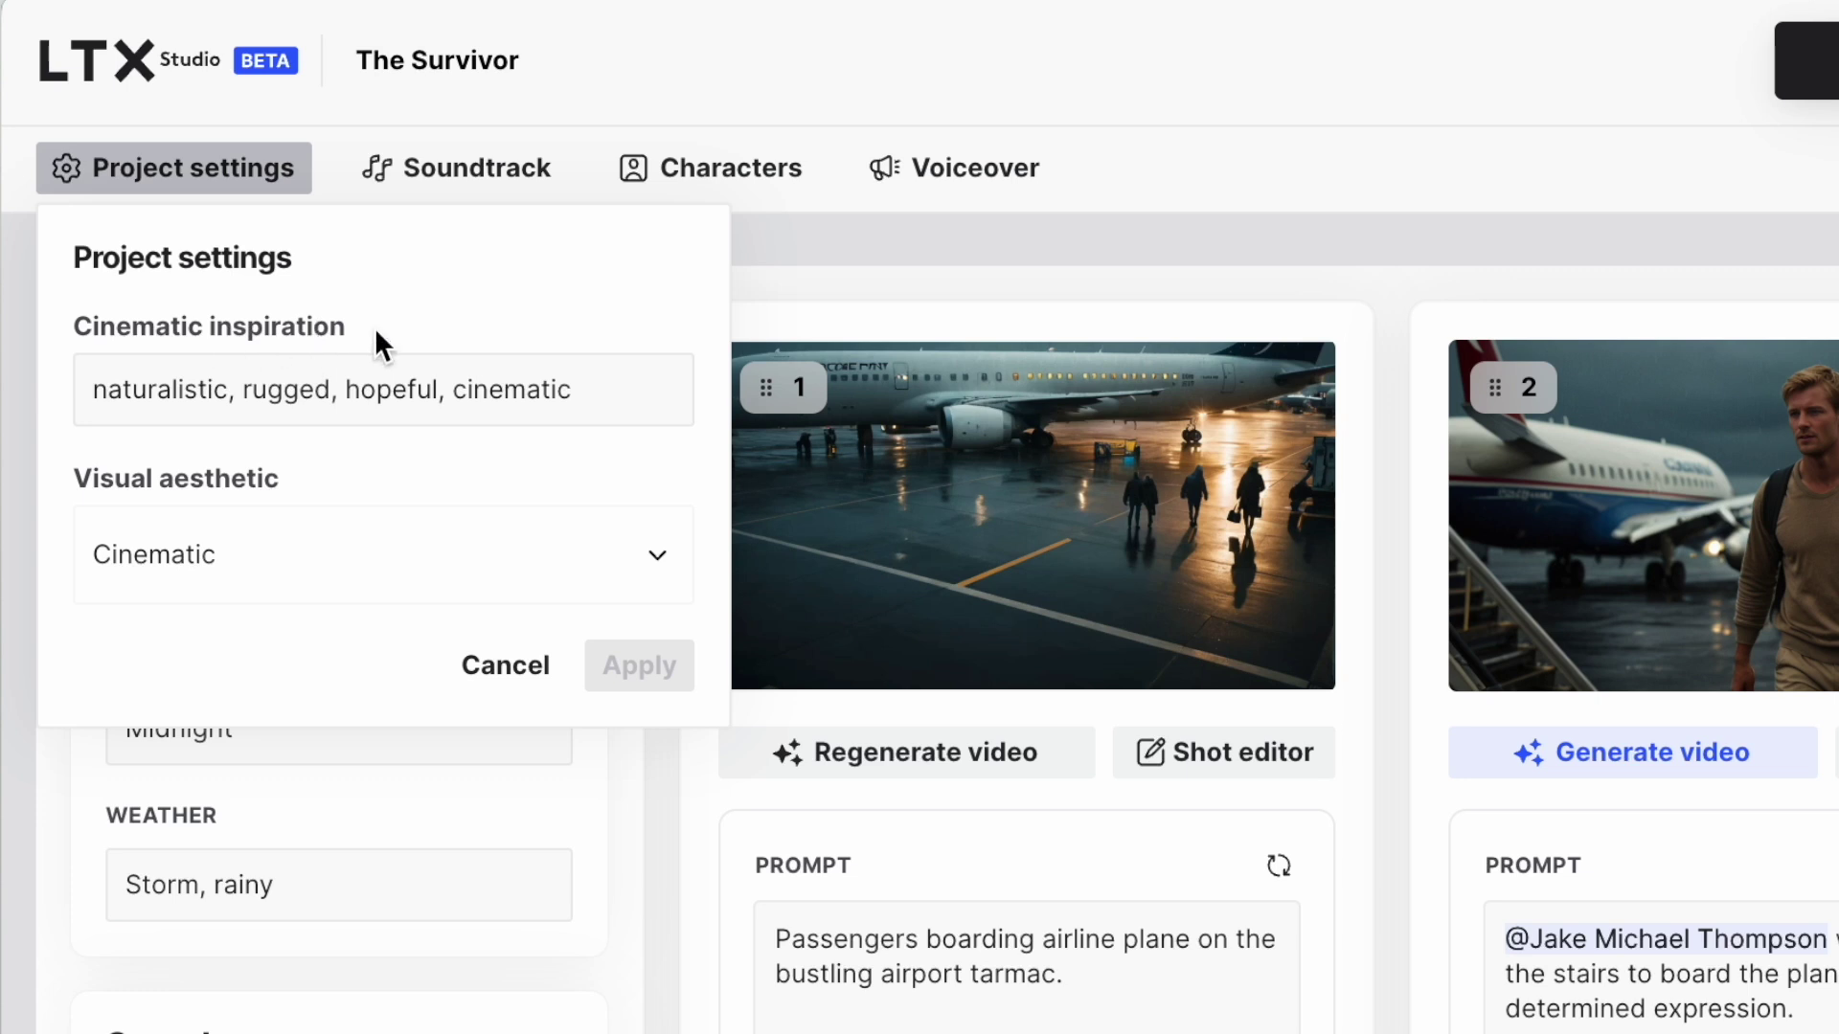
pyautogui.click(279, 374)
pyautogui.click(464, 187)
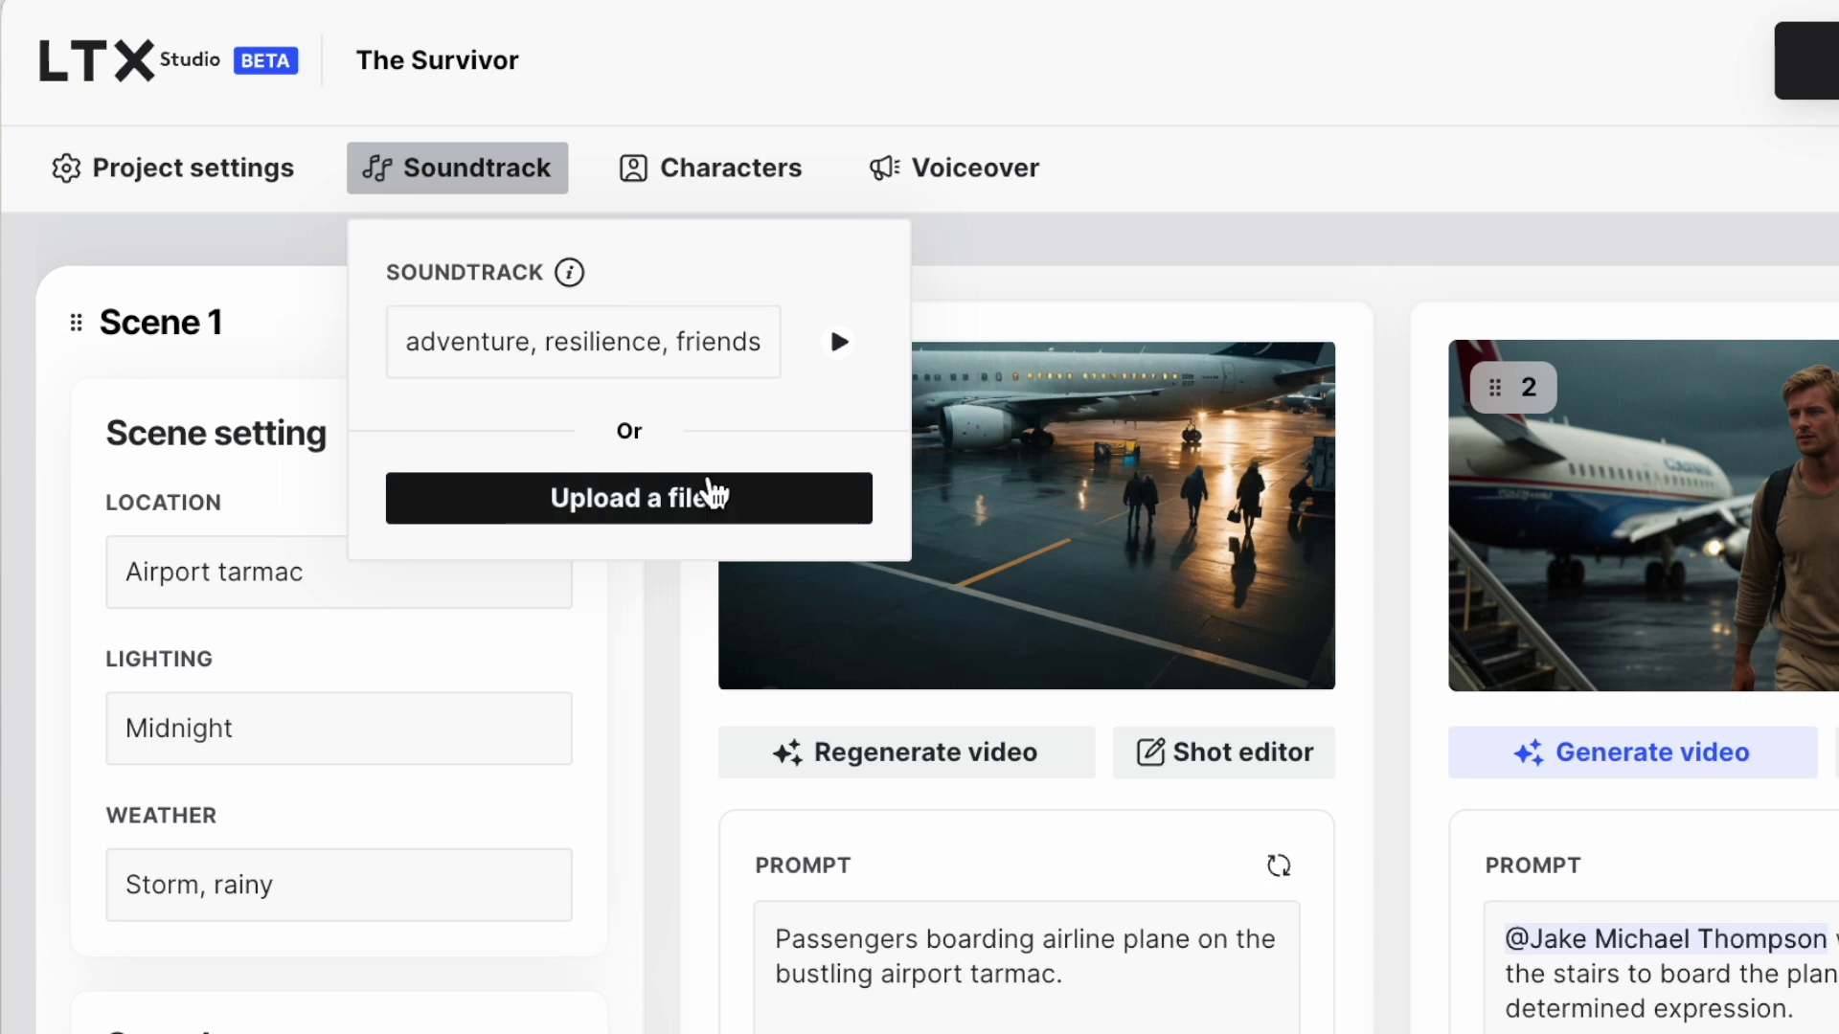
pyautogui.moveTo(461, 324)
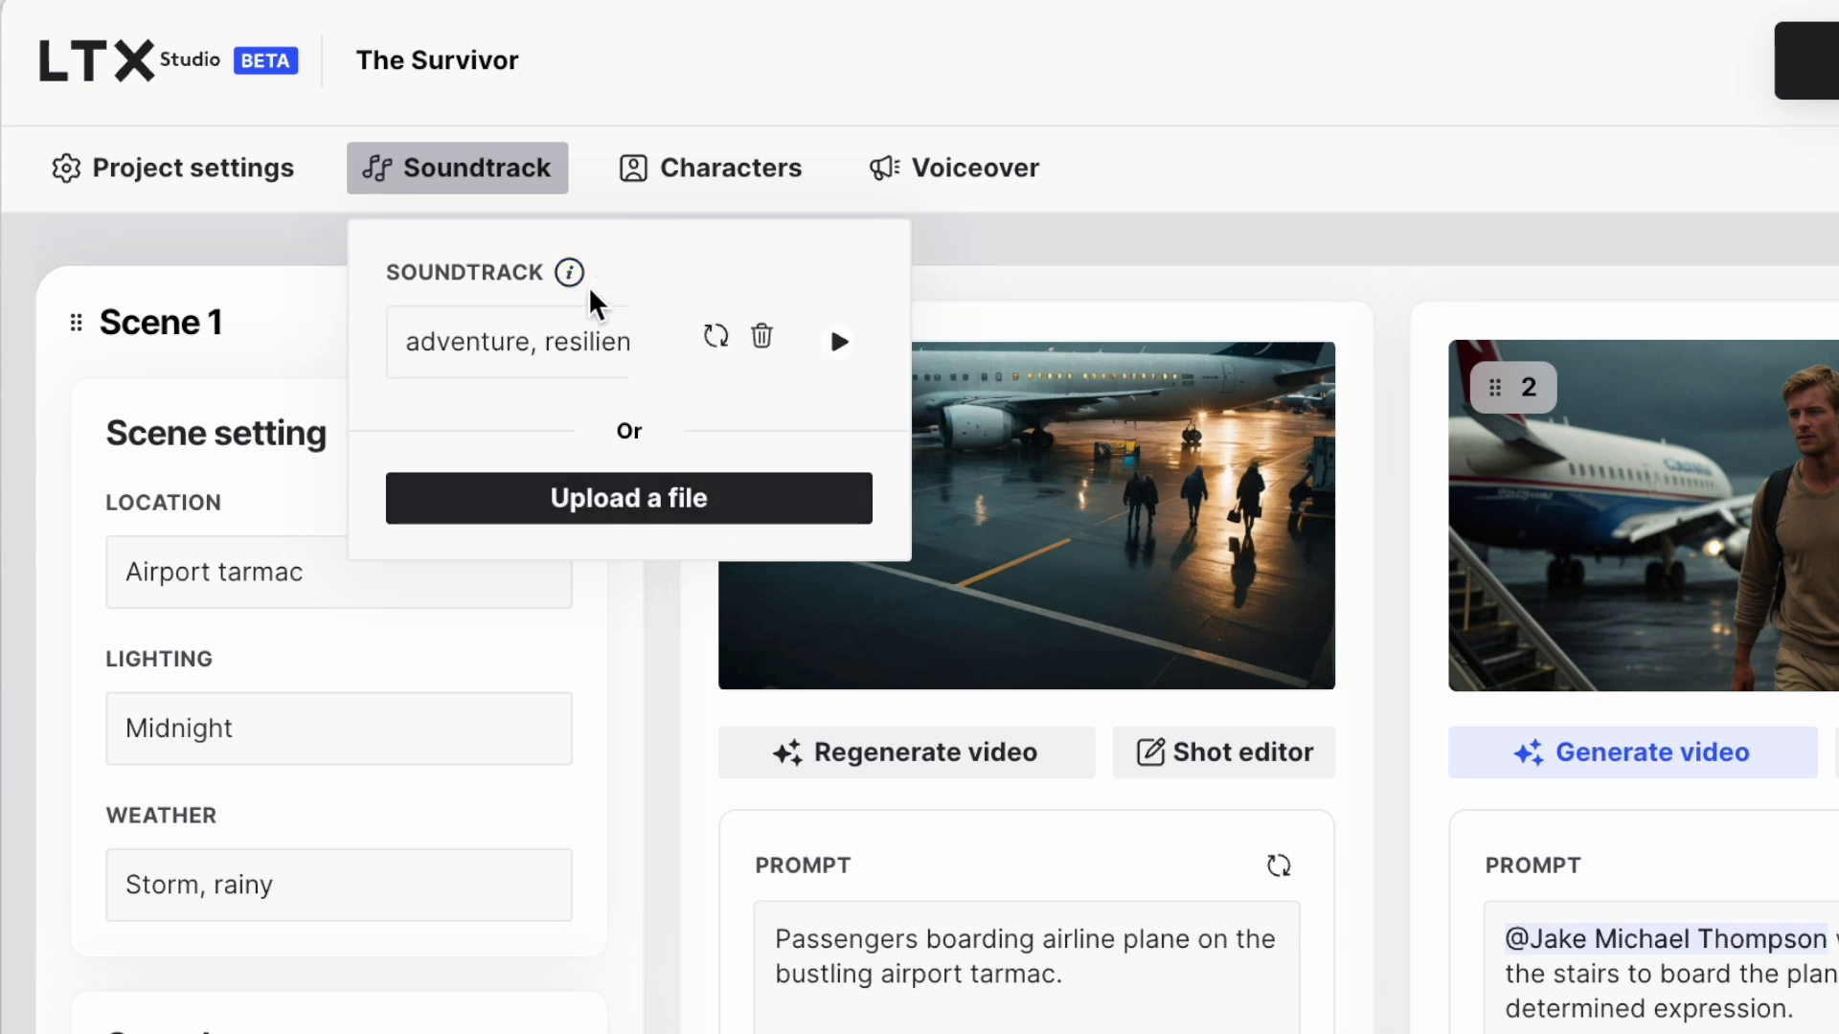
pyautogui.moveTo(567, 280)
pyautogui.click(739, 176)
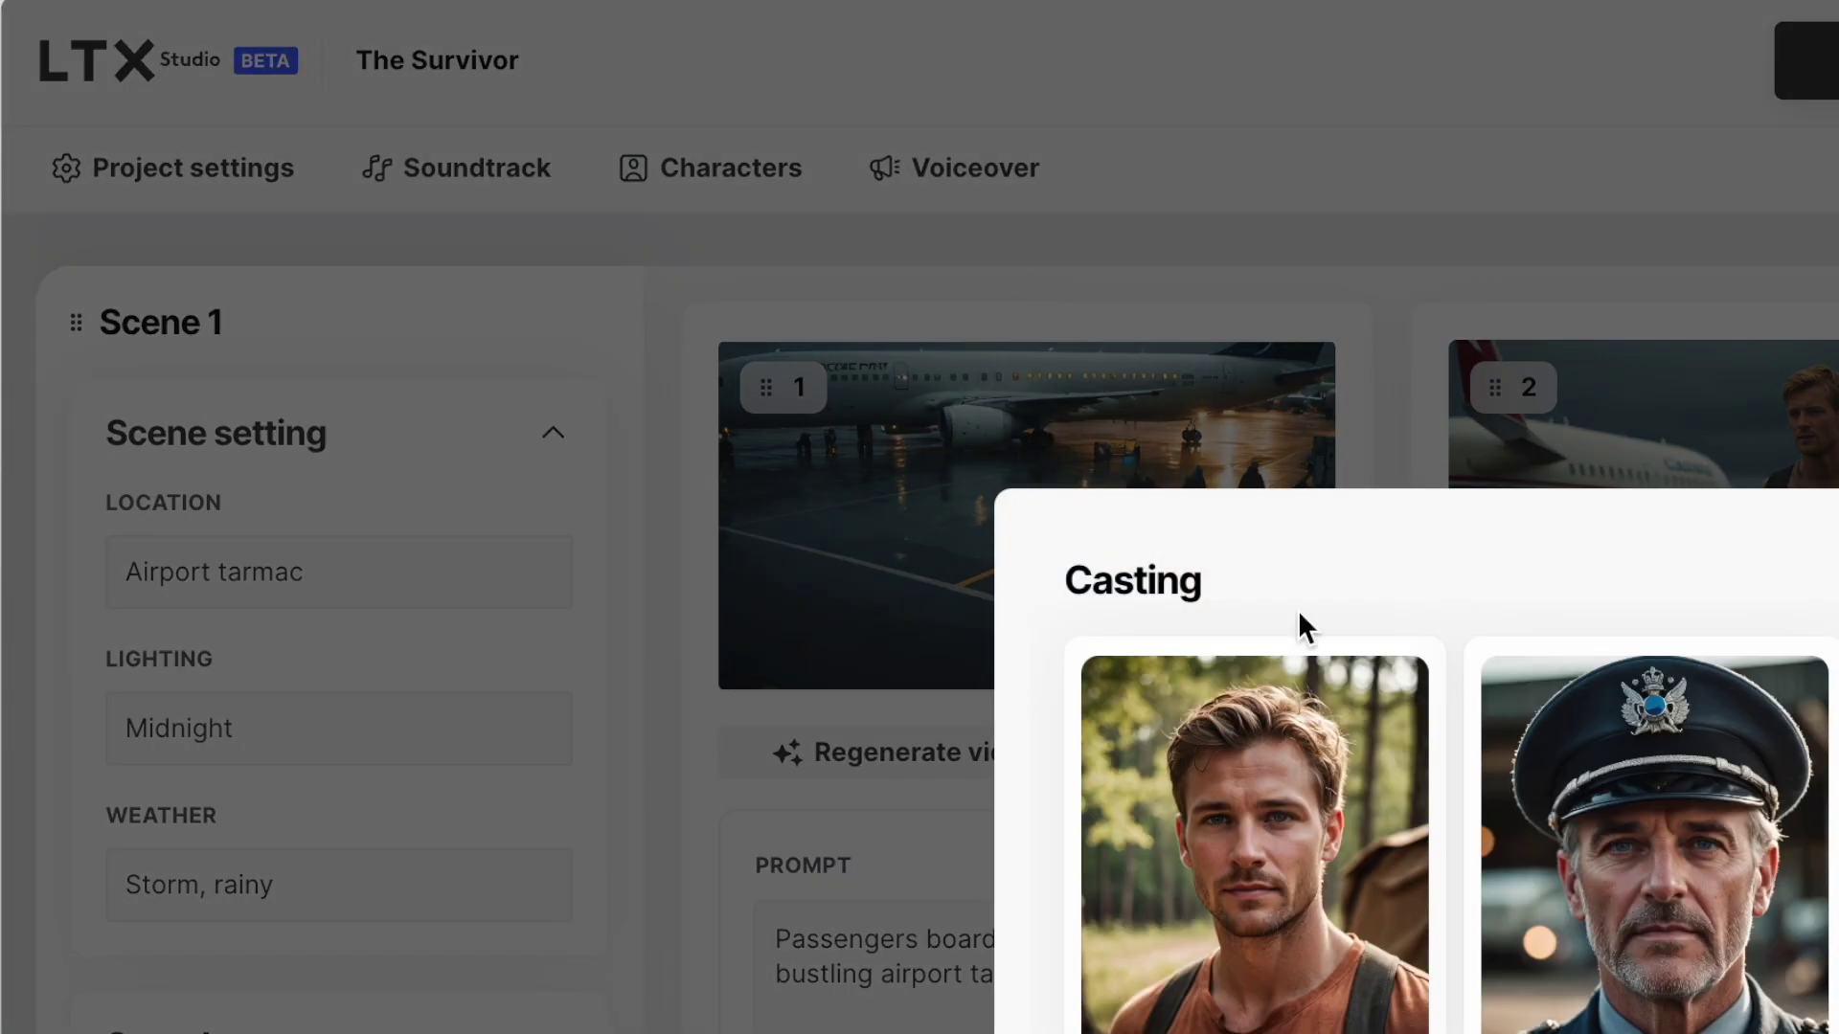
pyautogui.moveTo(1708, 738)
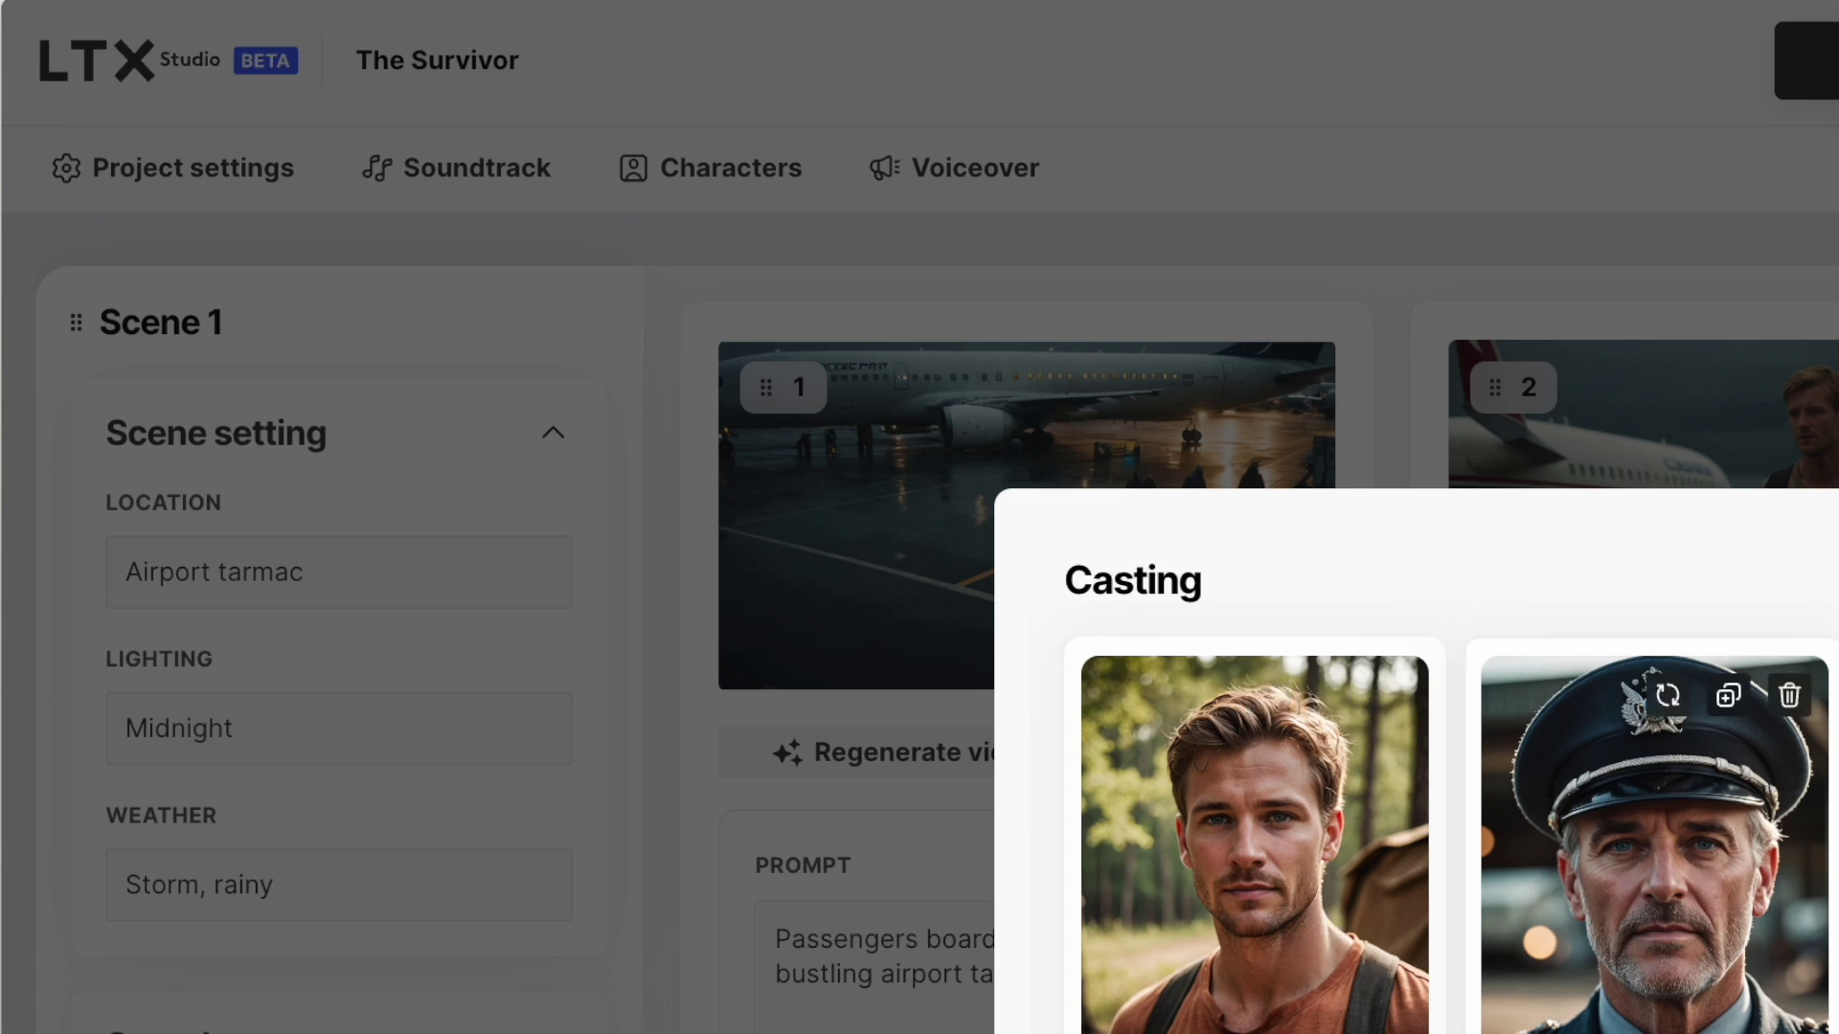
pyautogui.click(1109, 278)
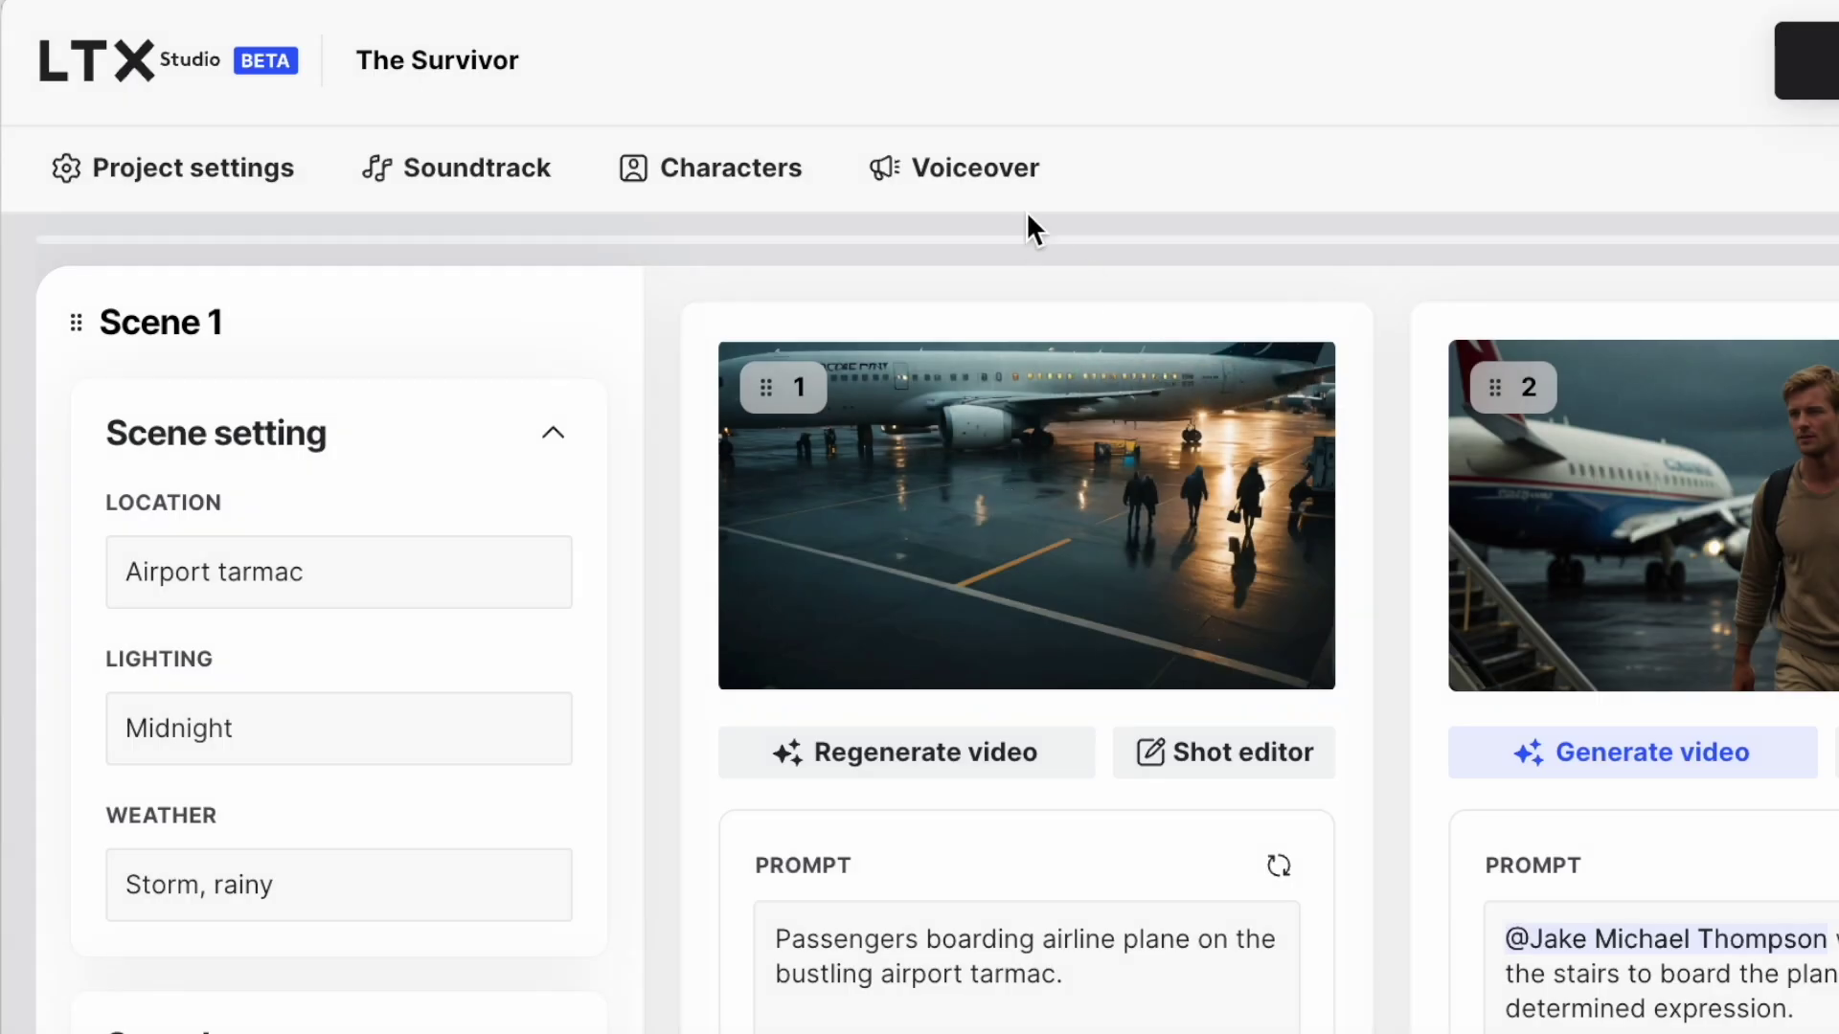
pyautogui.click(1043, 187)
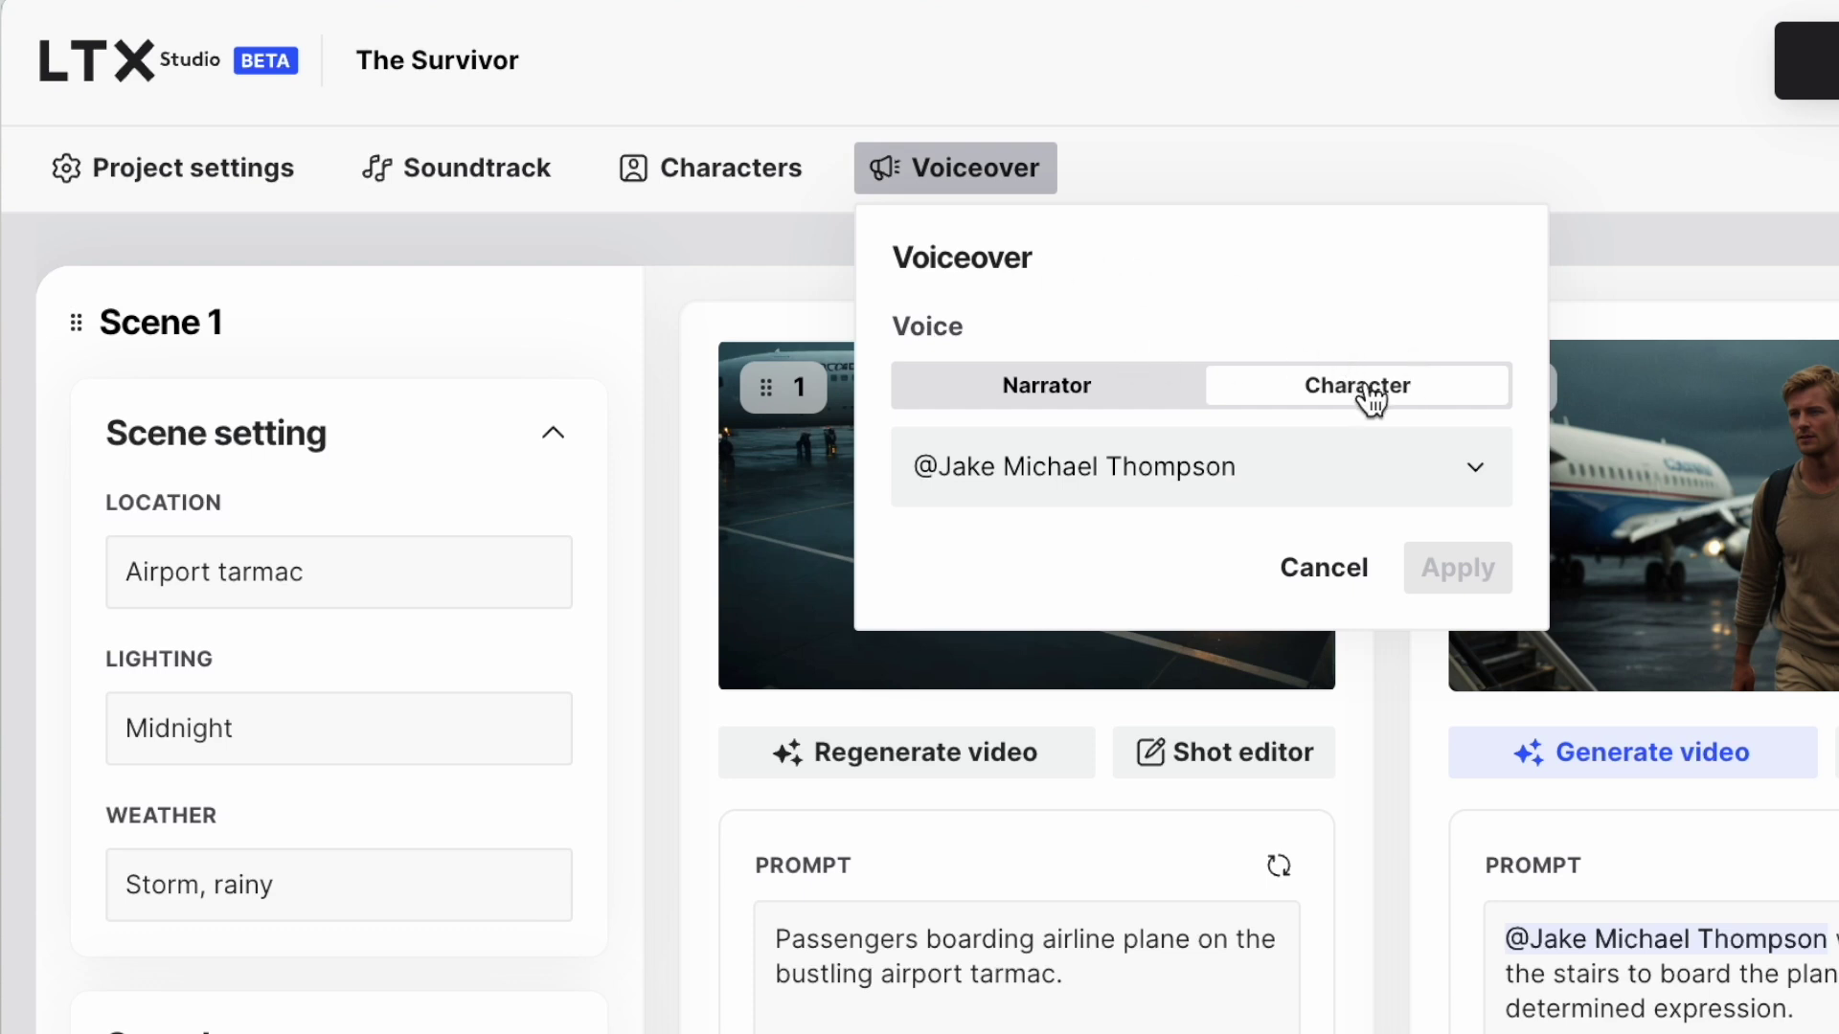
pyautogui.click(1149, 393)
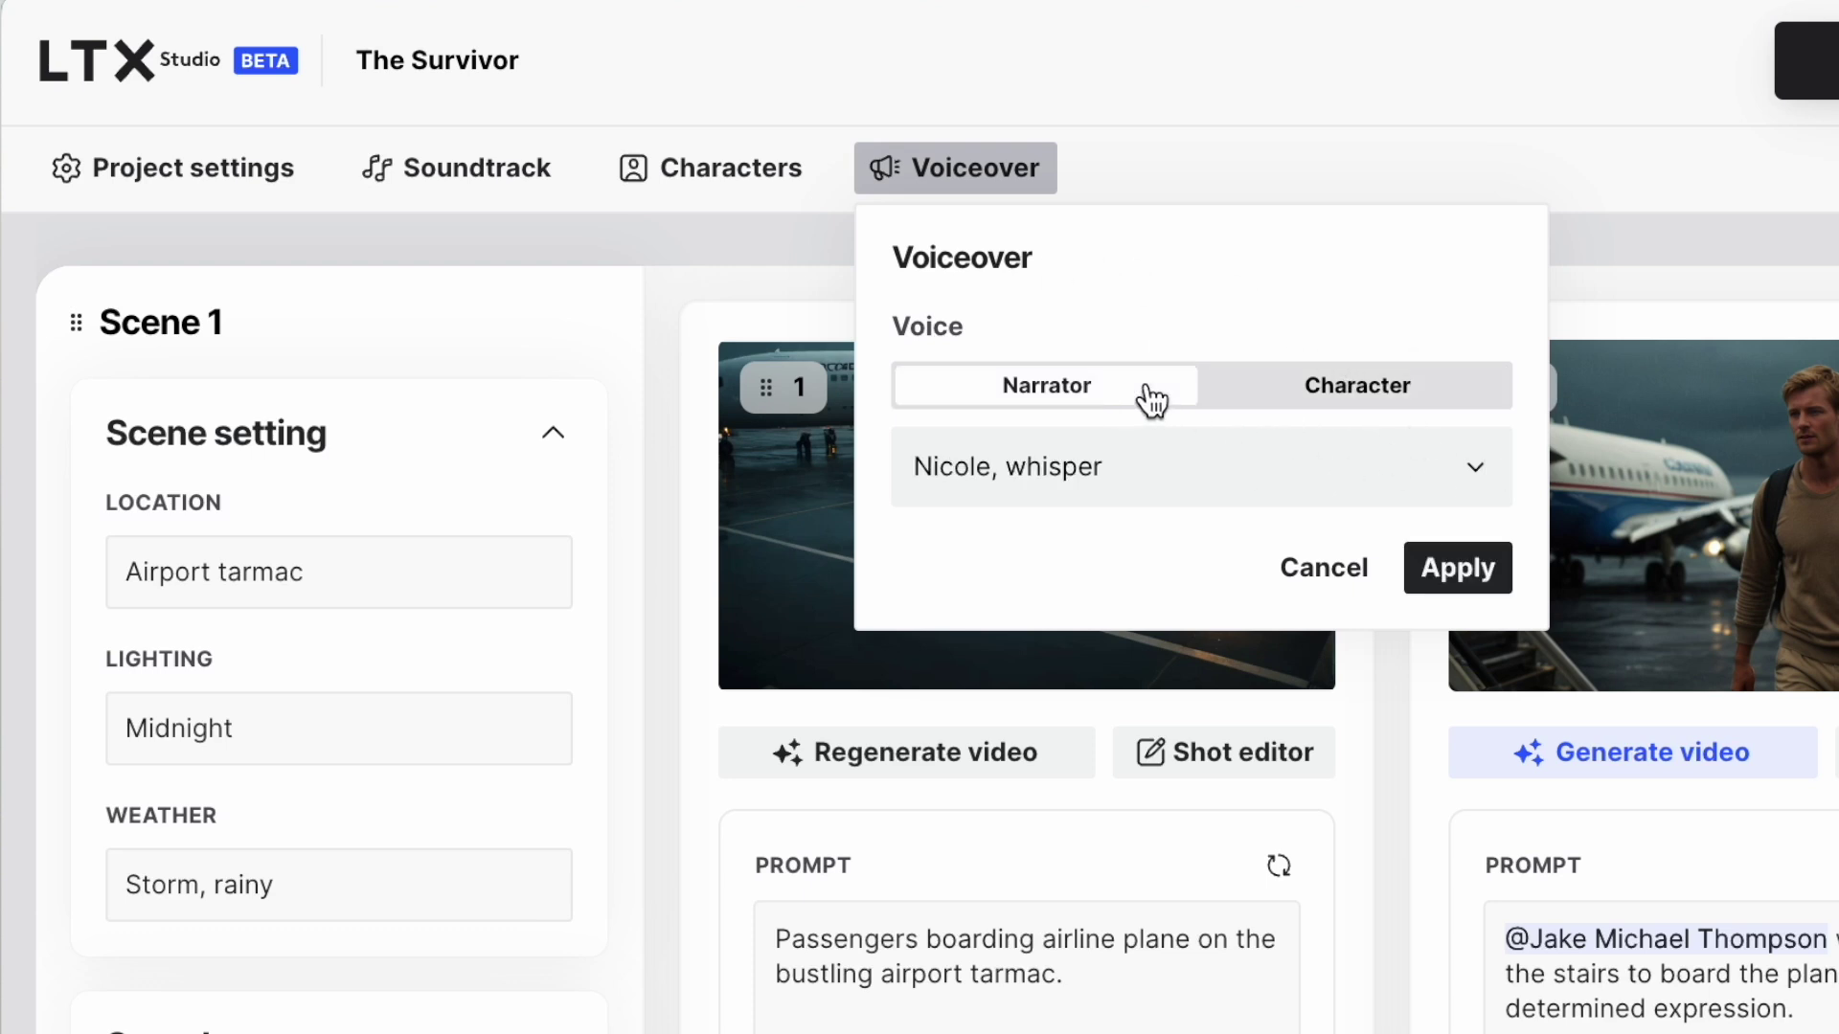
pyautogui.click(1388, 465)
pyautogui.scroll(-3, 1422, 575)
pyautogui.scroll(-5, 1424, 604)
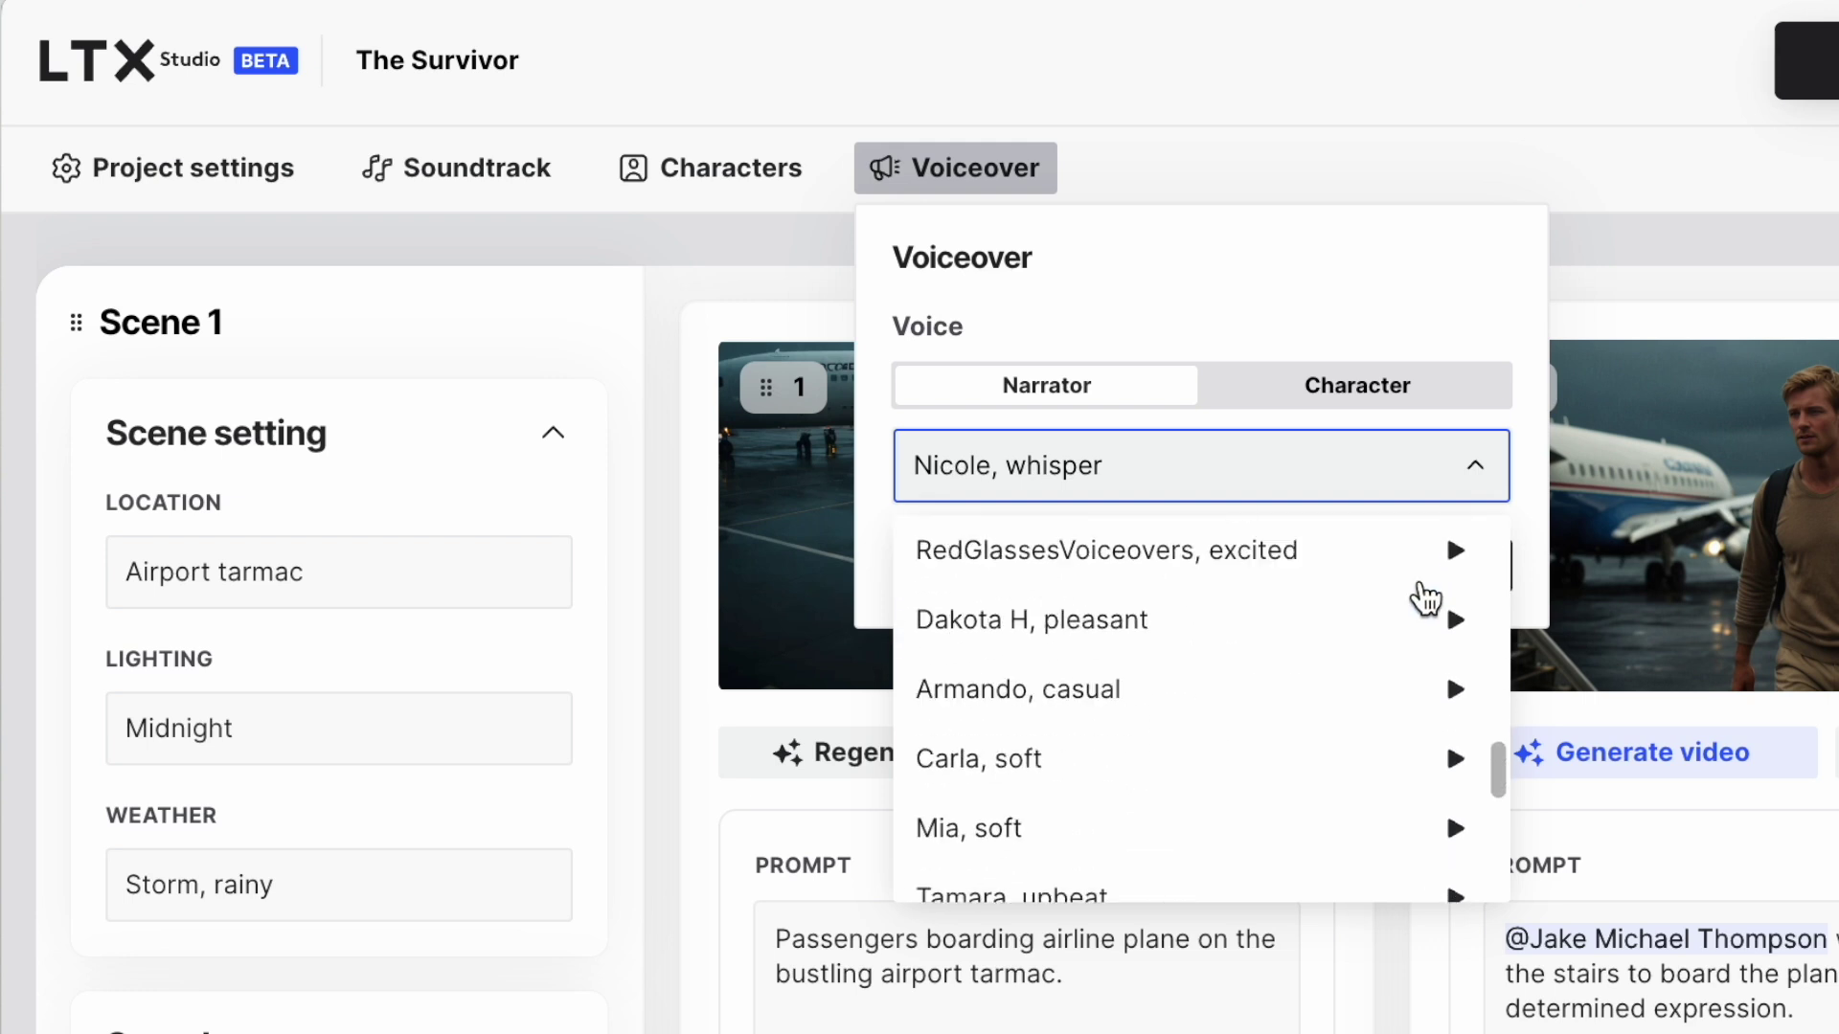
pyautogui.scroll(2, 1404, 636)
pyautogui.scroll(3, 1400, 630)
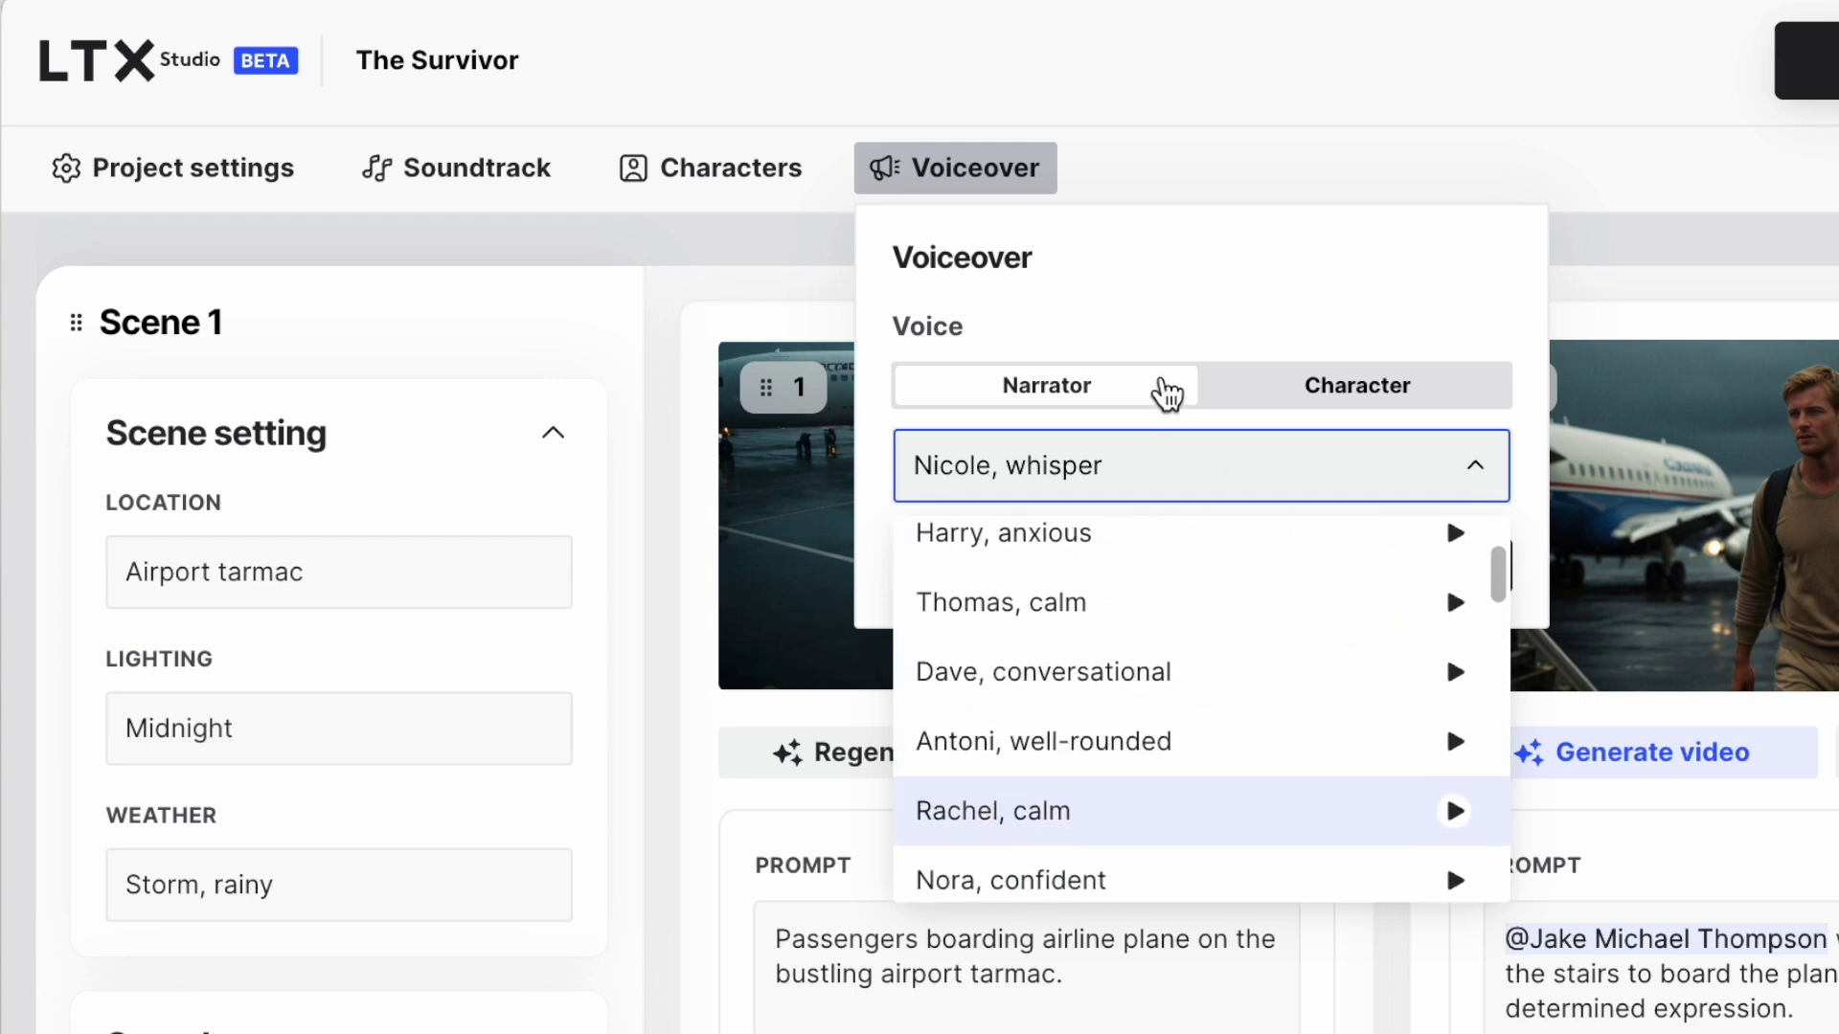
pyautogui.press('Escape')
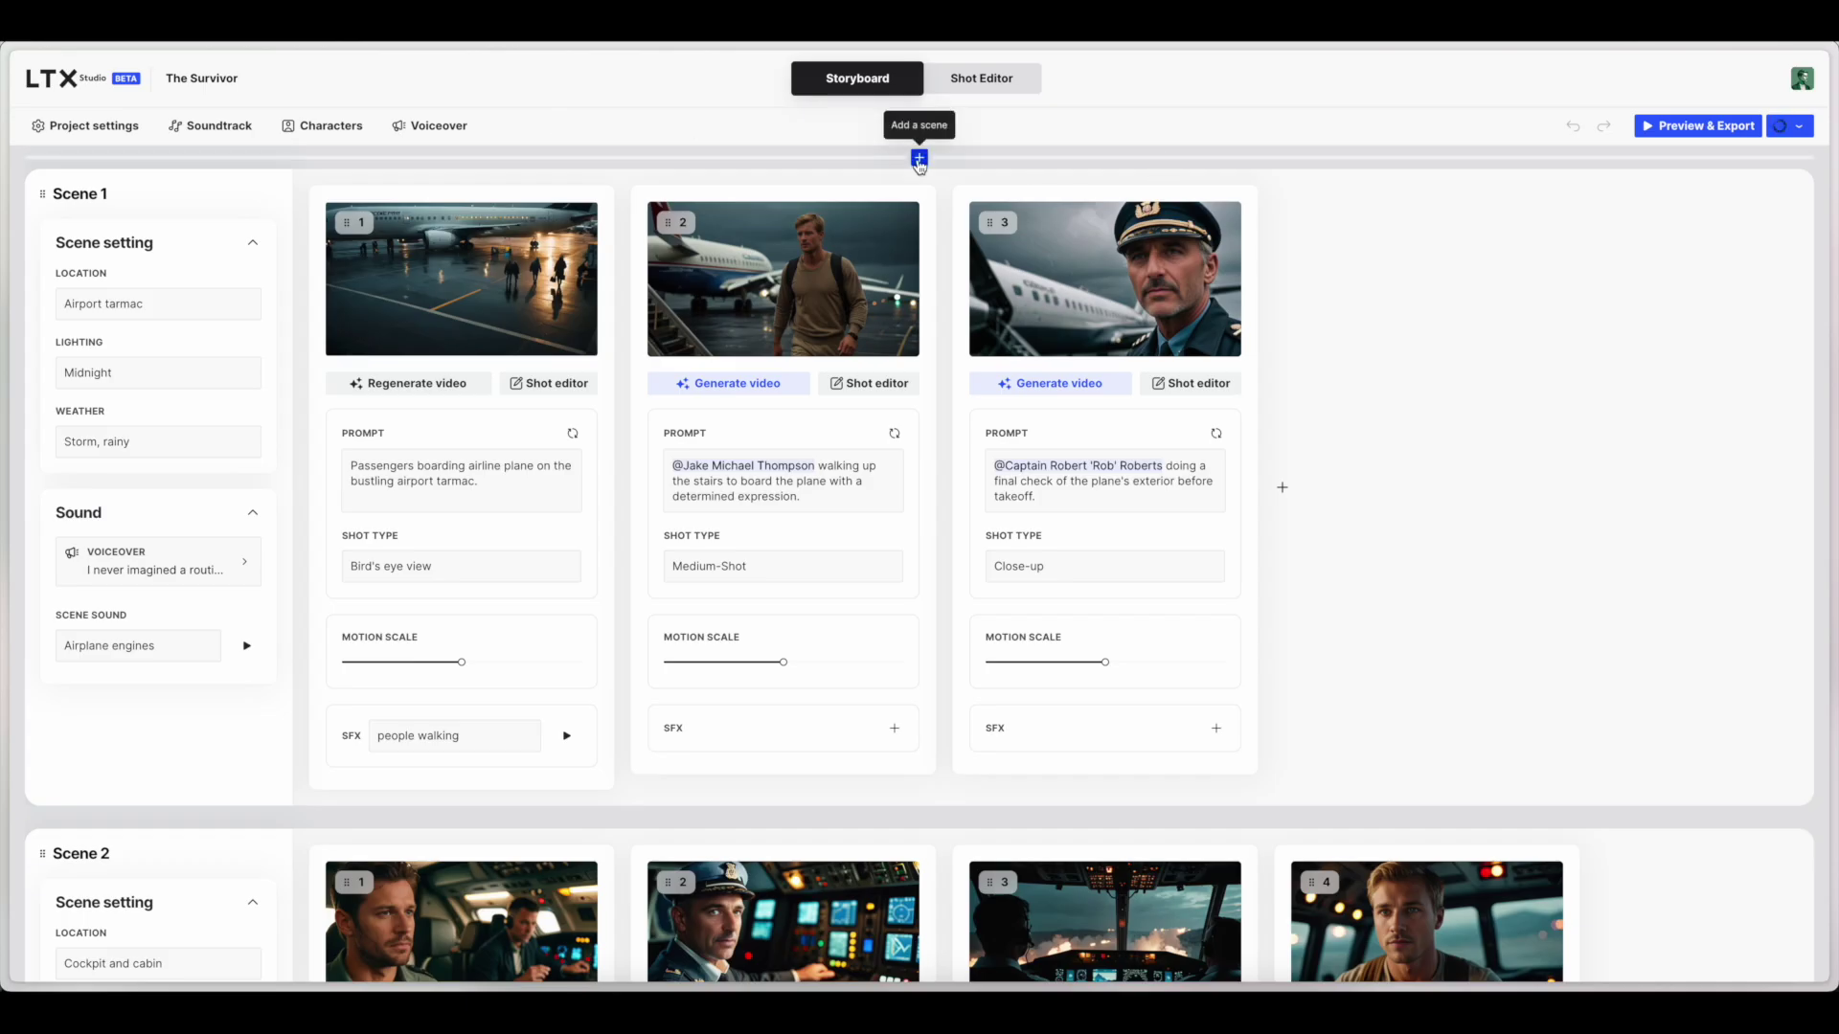
pyautogui.click(919, 159)
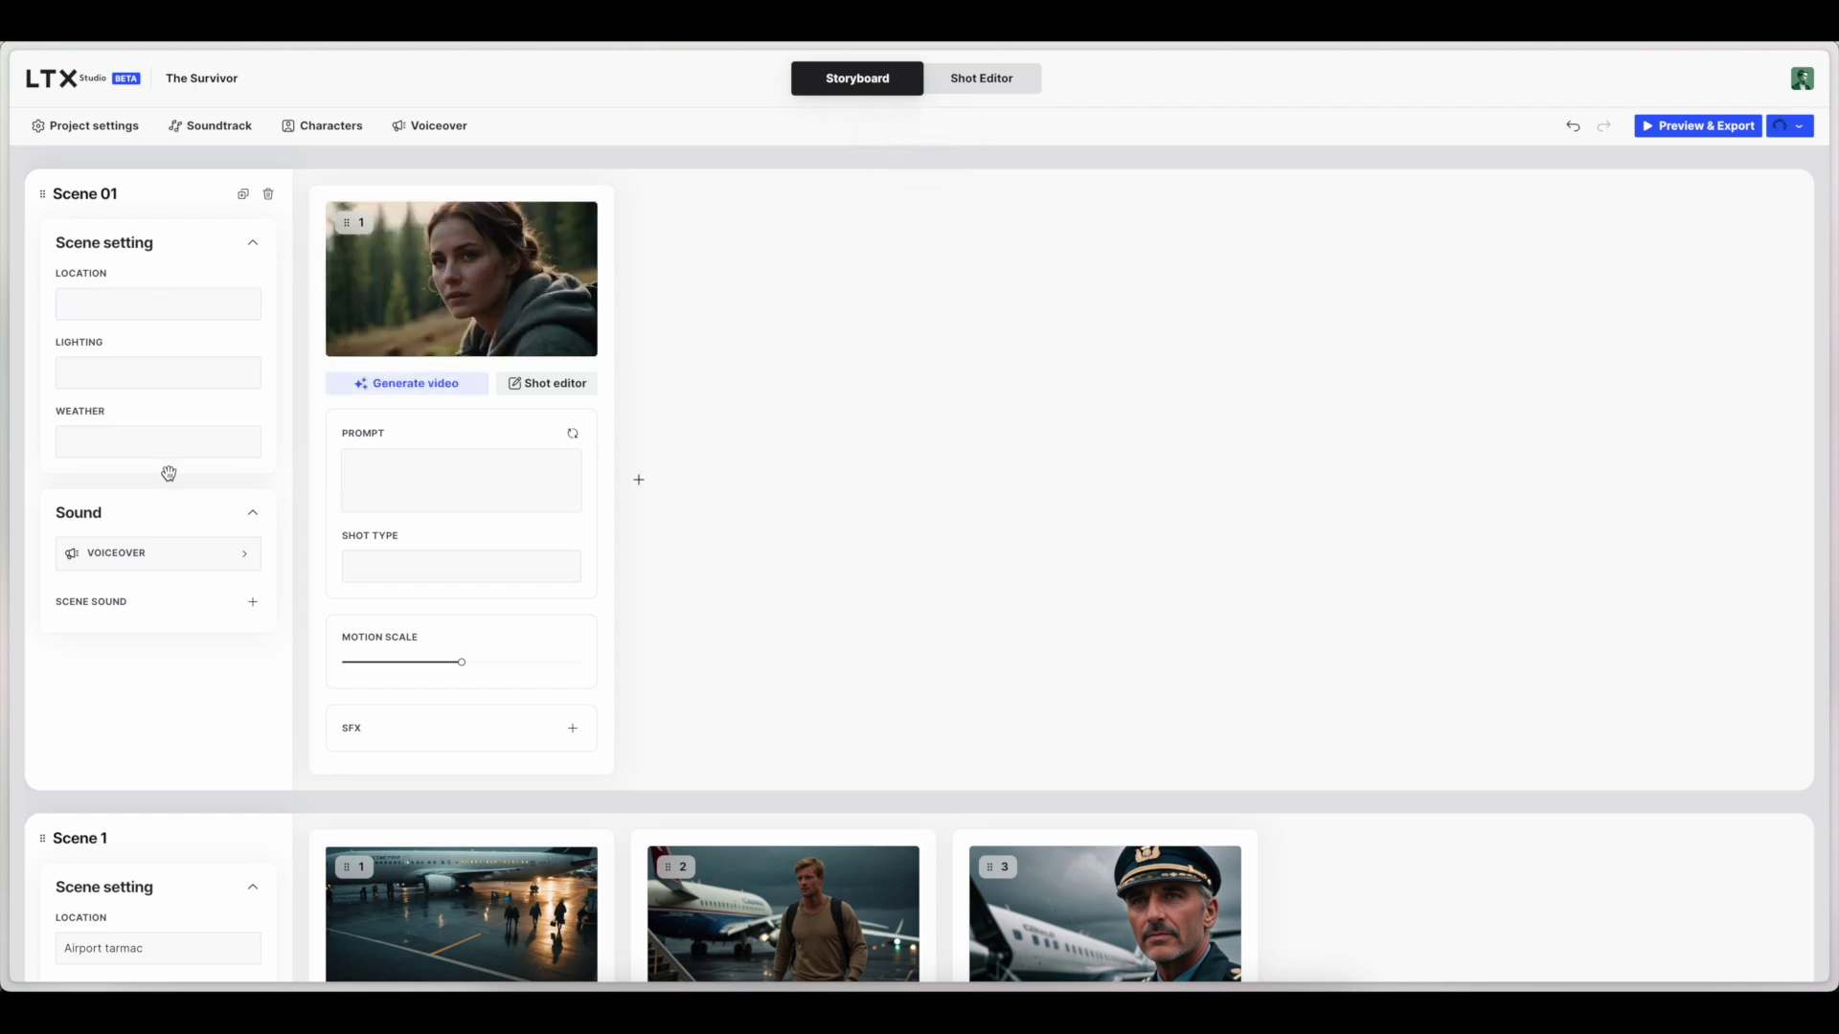
# - Delete the empty Scene 01, look over the storyboard, and bring up Preview & export
pyautogui.click(576, 222)
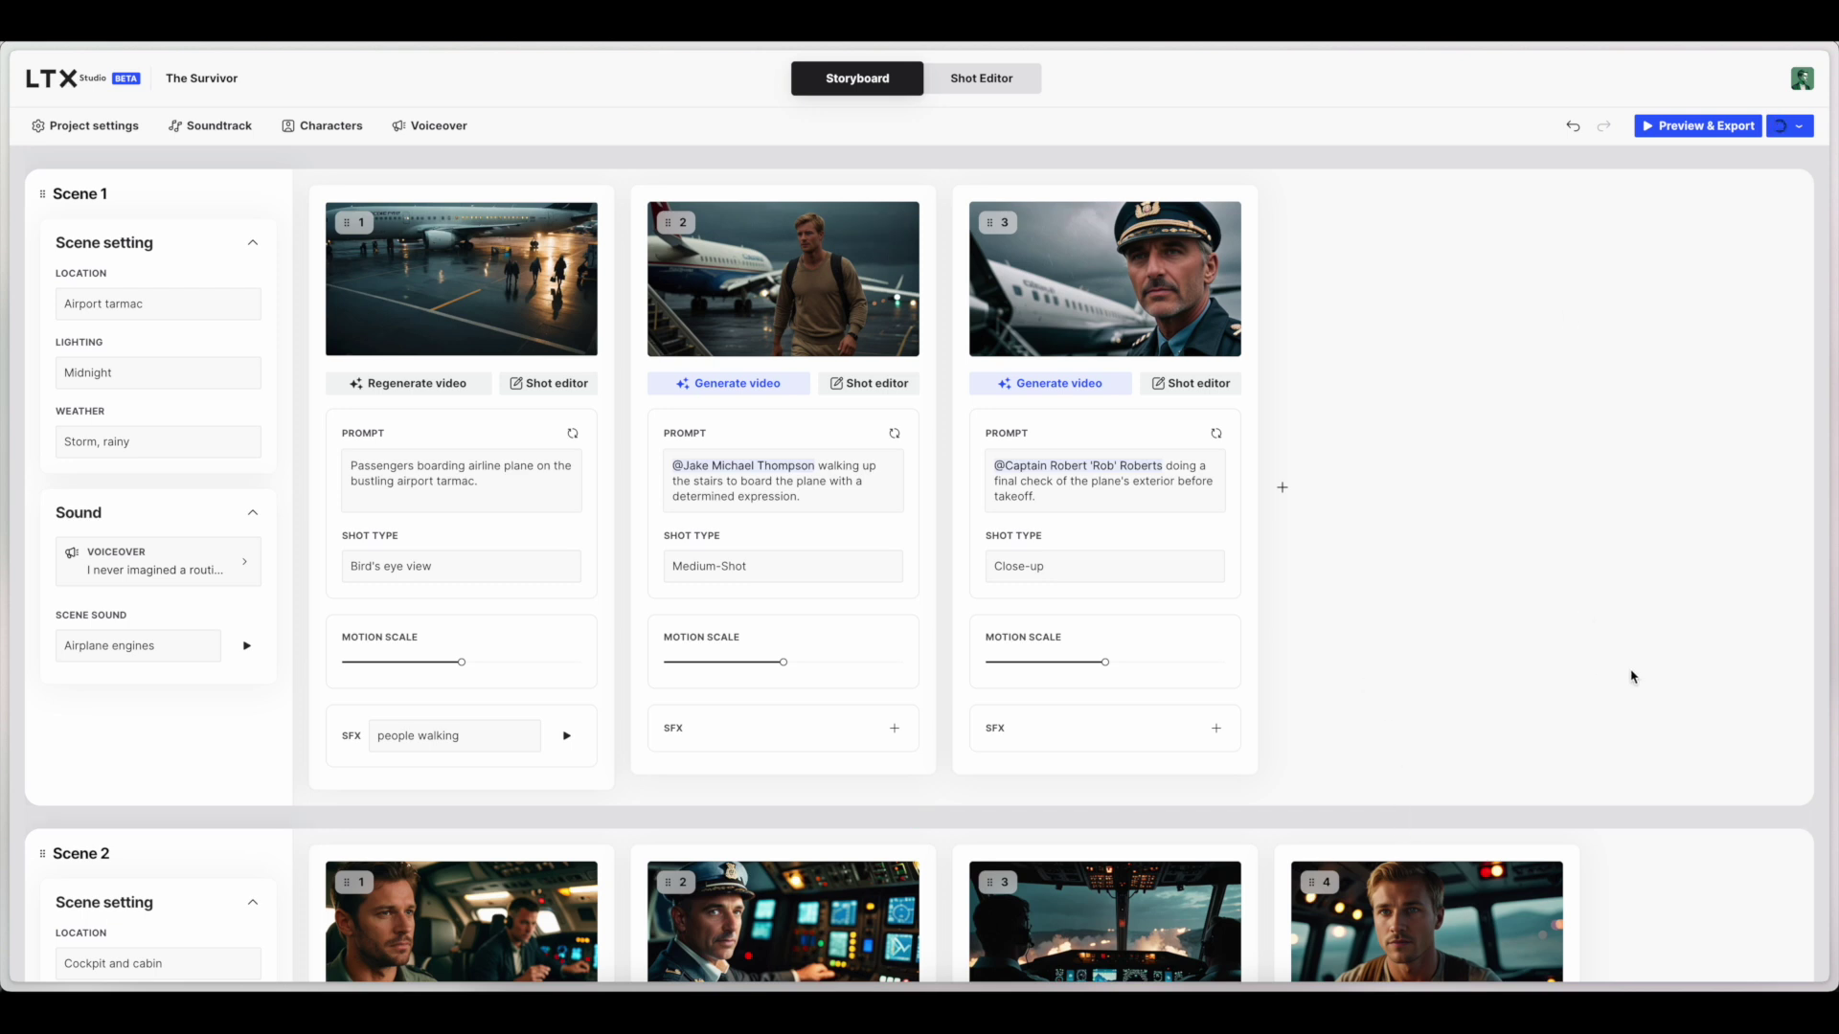
pyautogui.scroll(-20, 1628, 677)
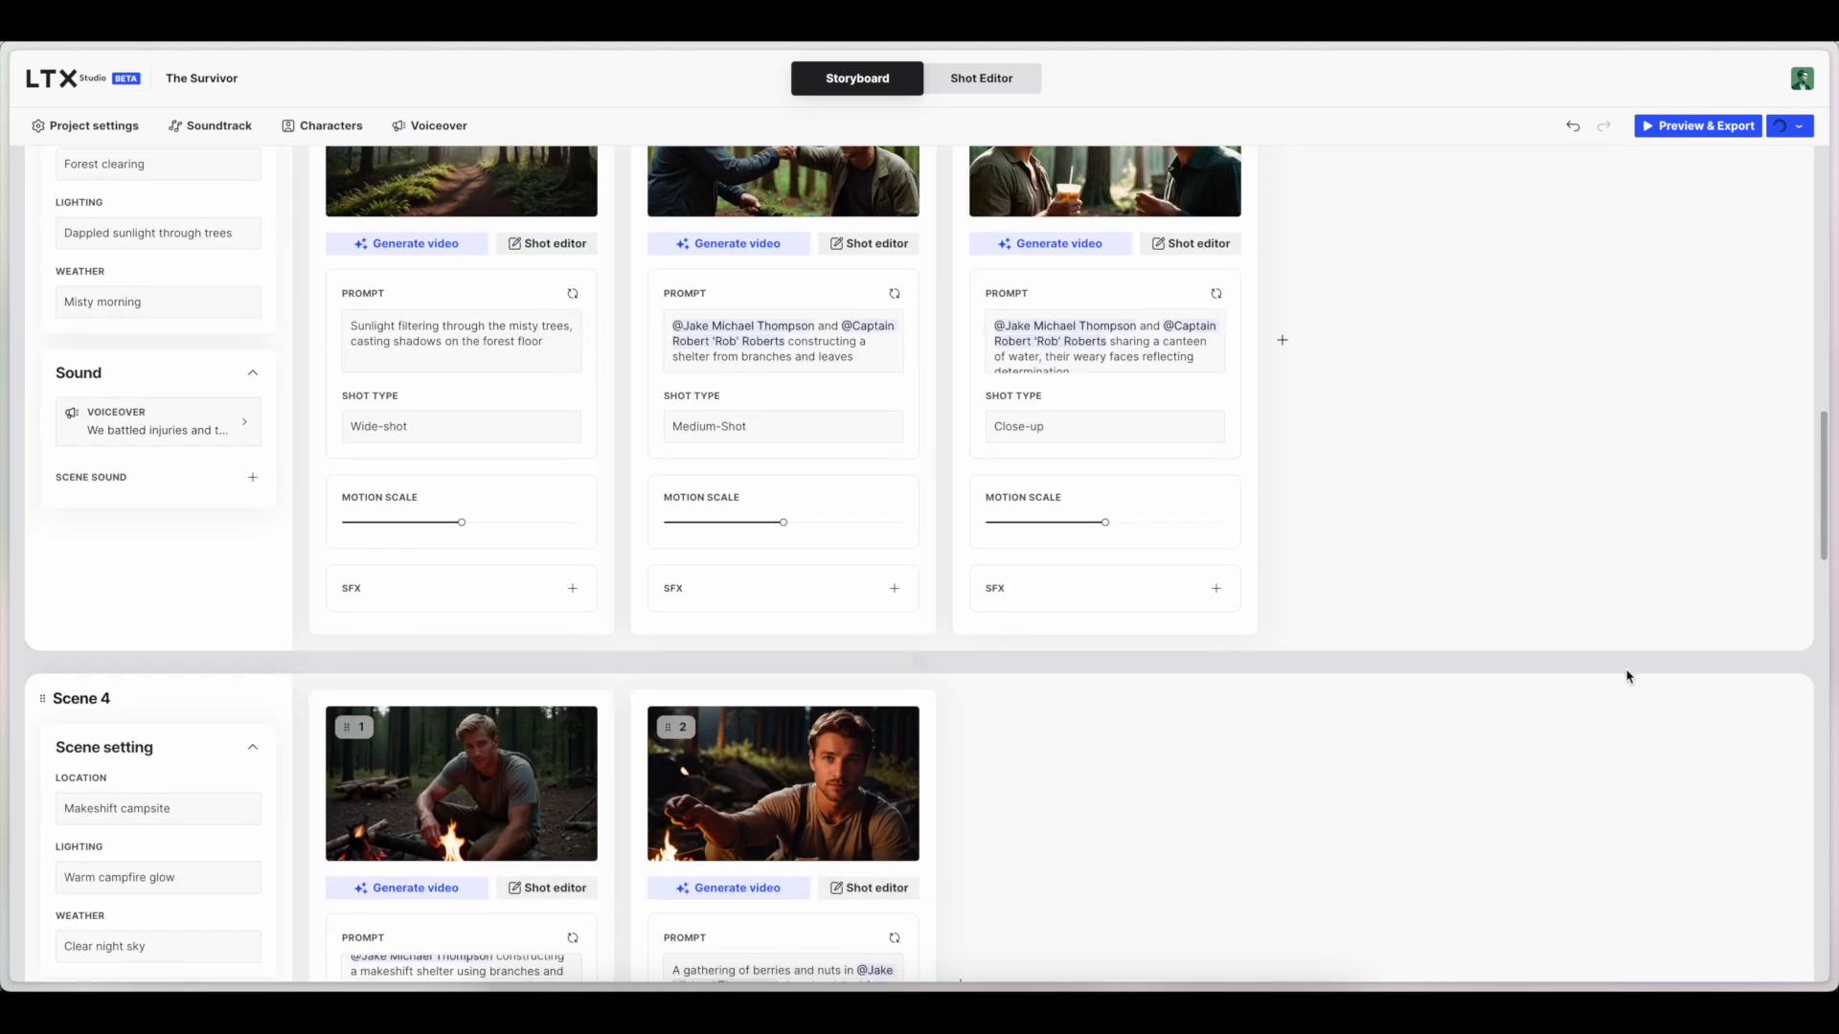
pyautogui.scroll(-20, 1628, 677)
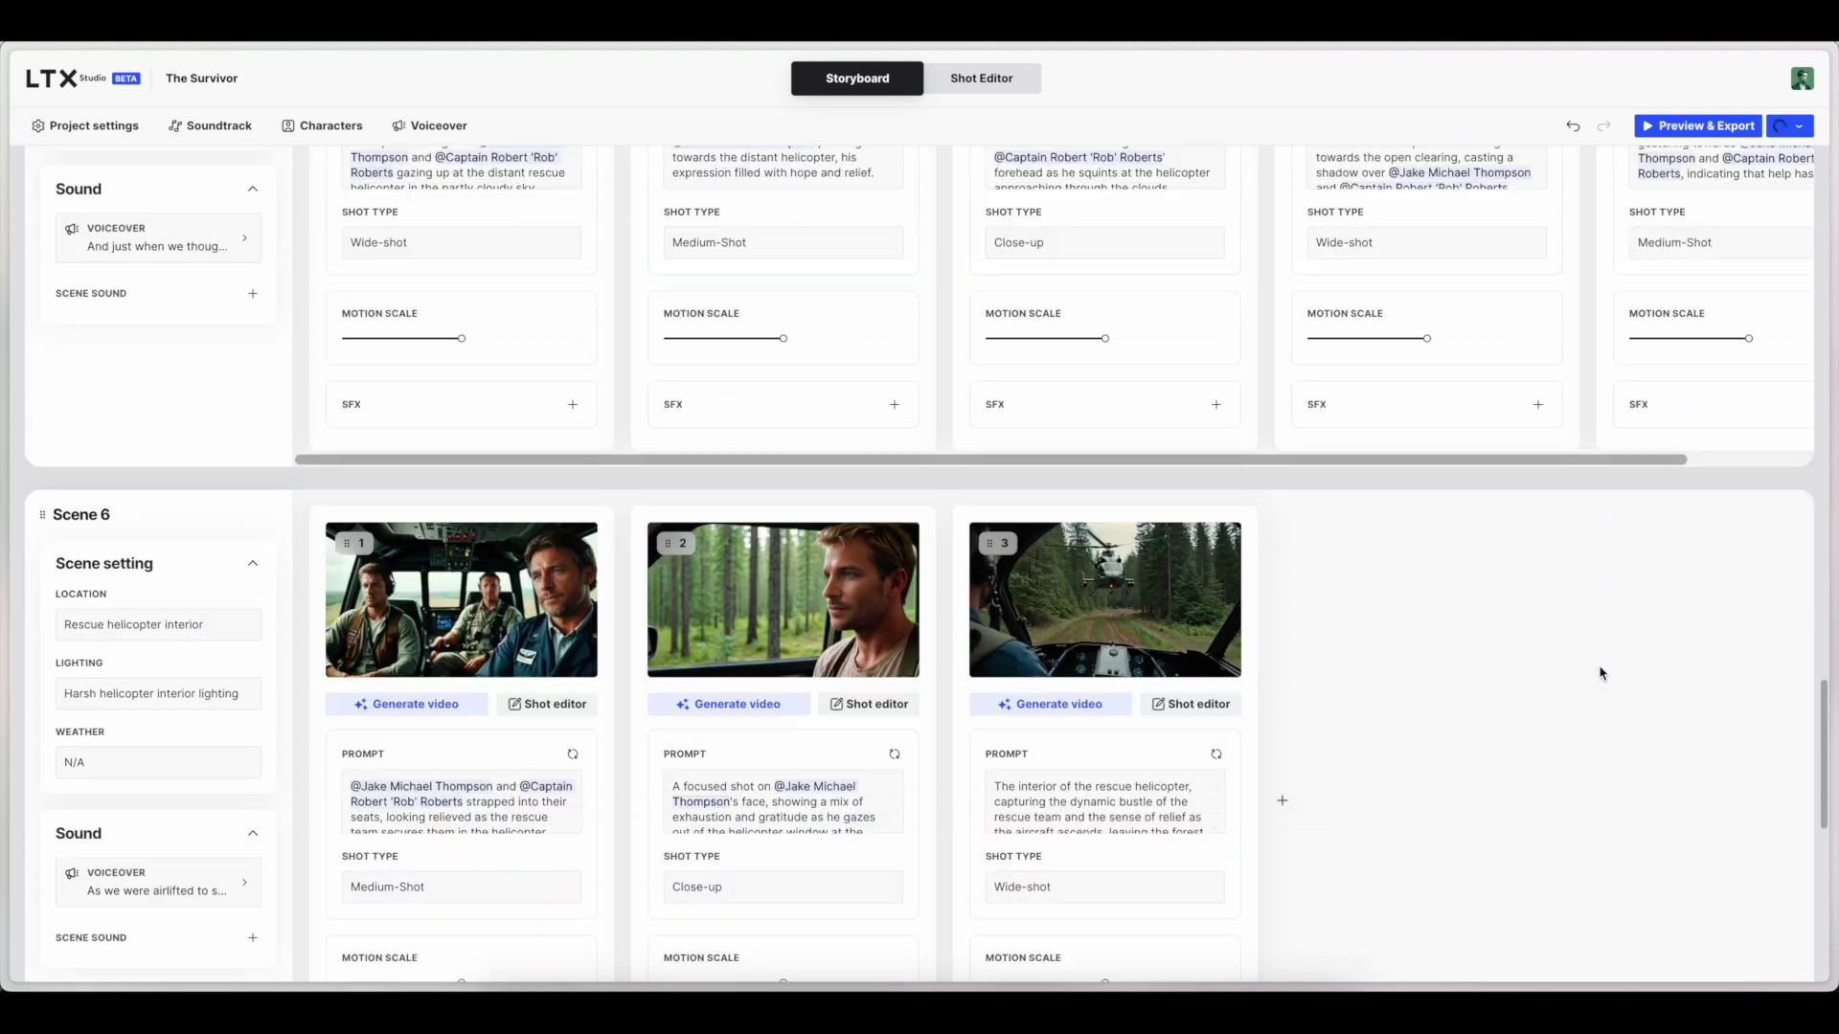
pyautogui.scroll(-10, 1598, 673)
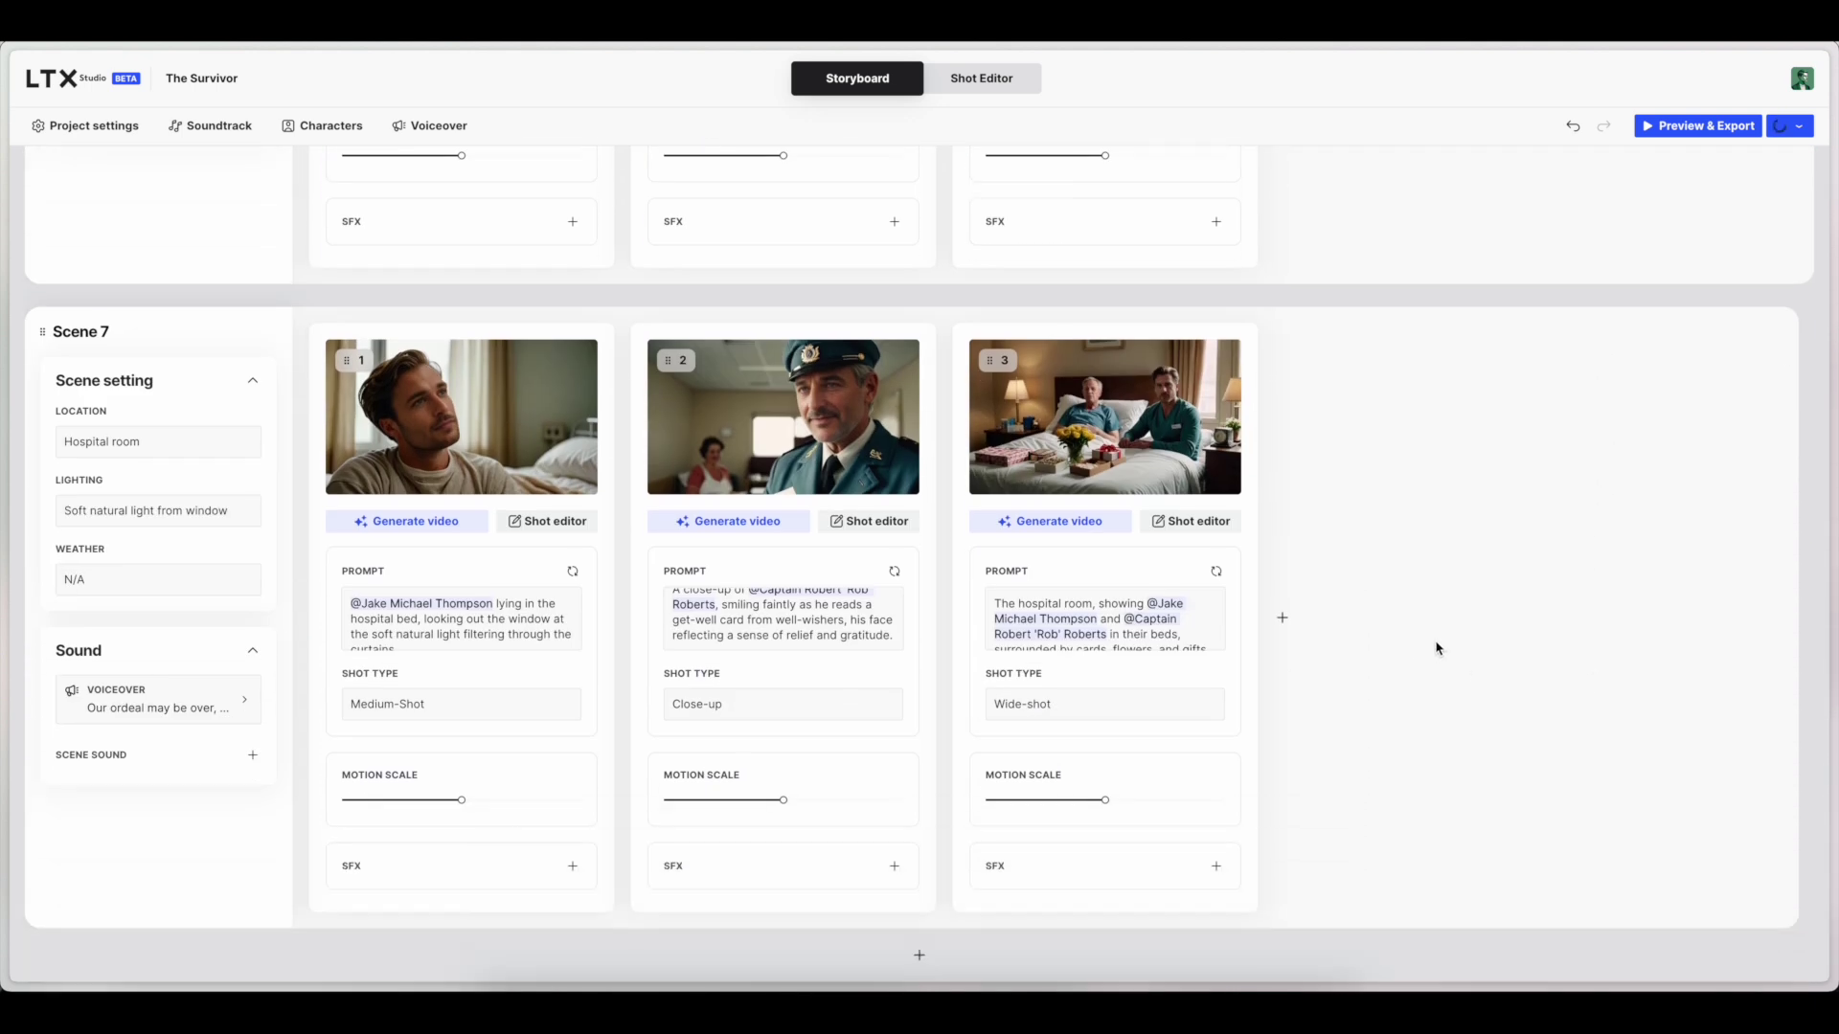
pyautogui.scroll(20, 1436, 648)
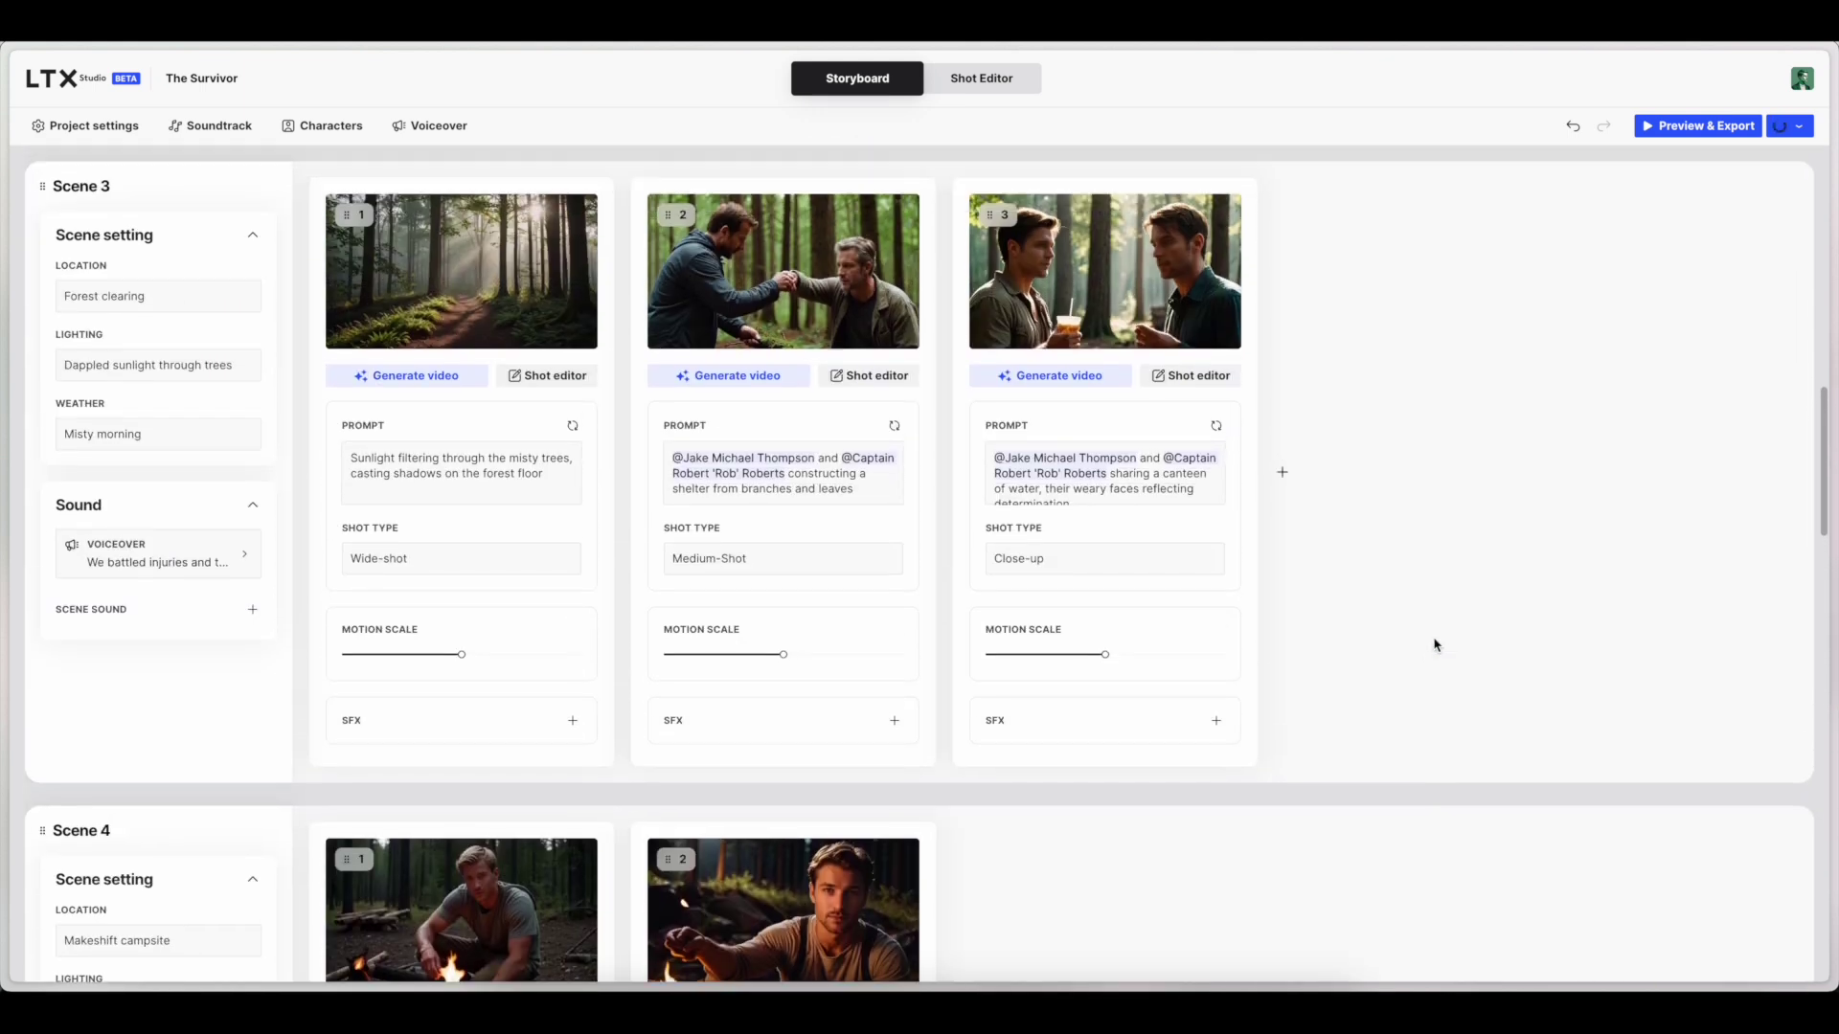
pyautogui.scroll(10, 1436, 645)
pyautogui.click(1695, 126)
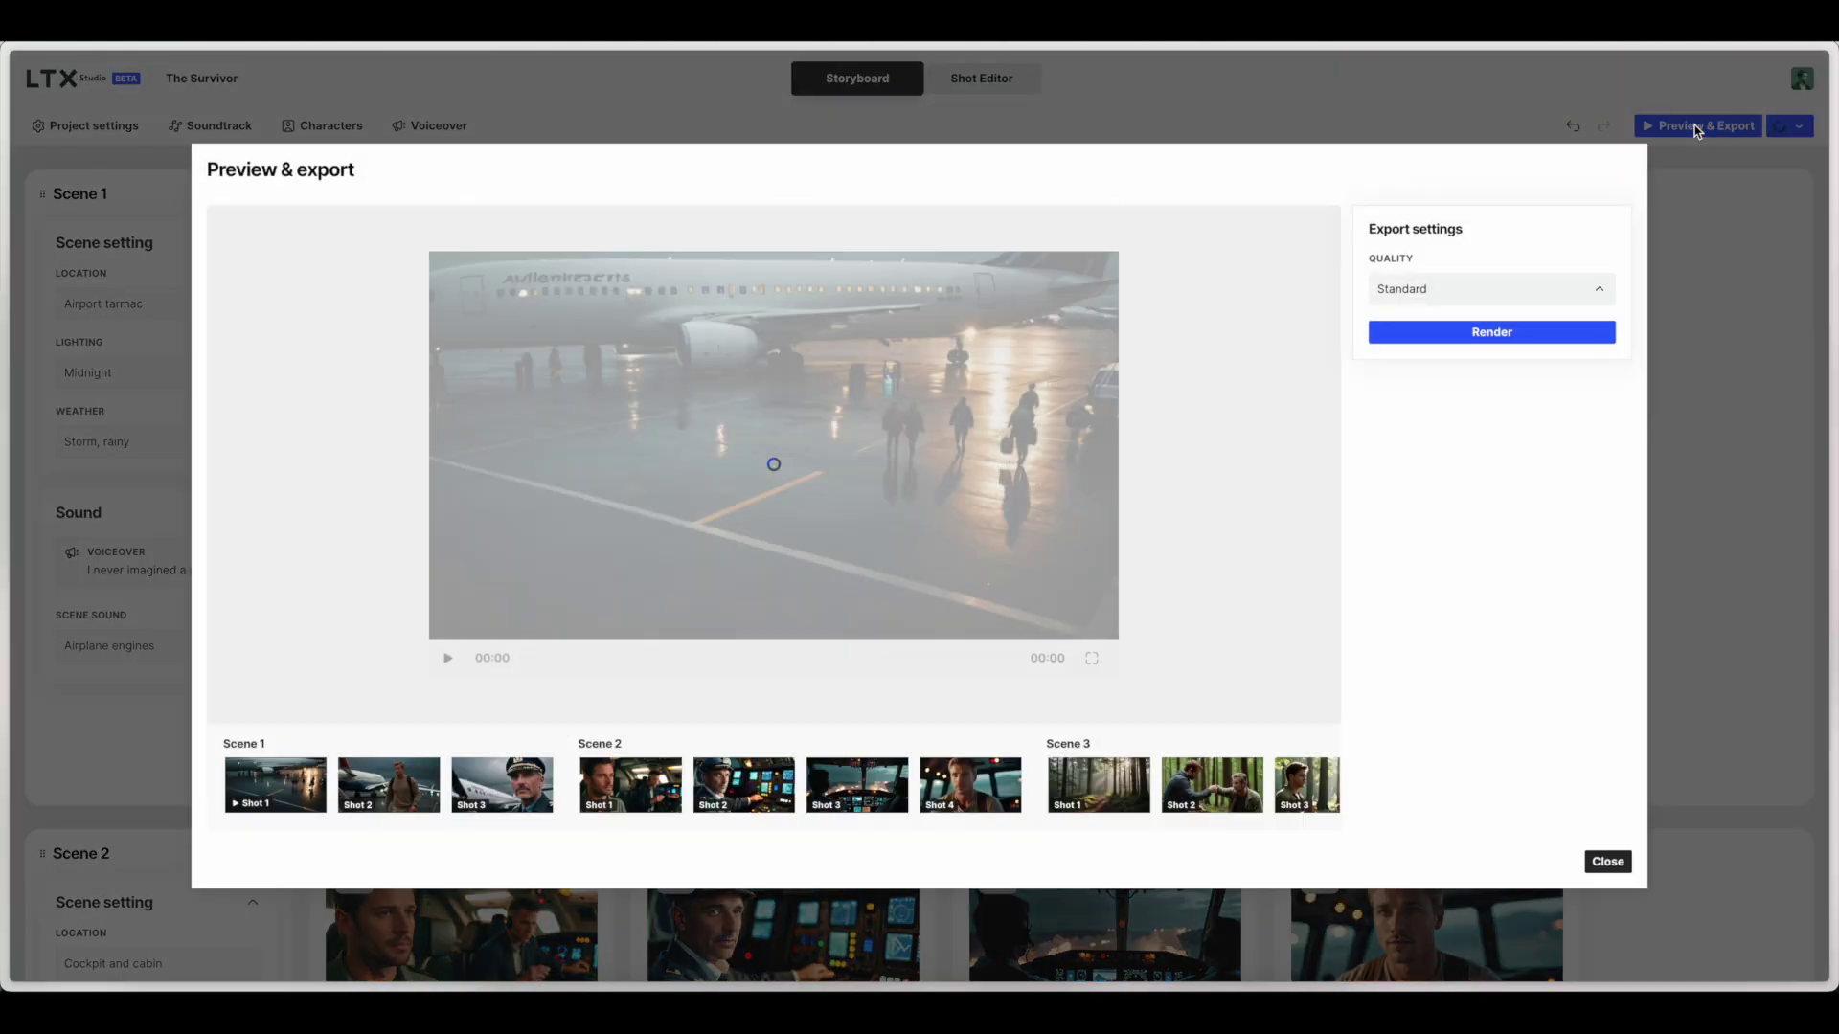
# - Keep the export quality set to Standard
pyautogui.click(1571, 289)
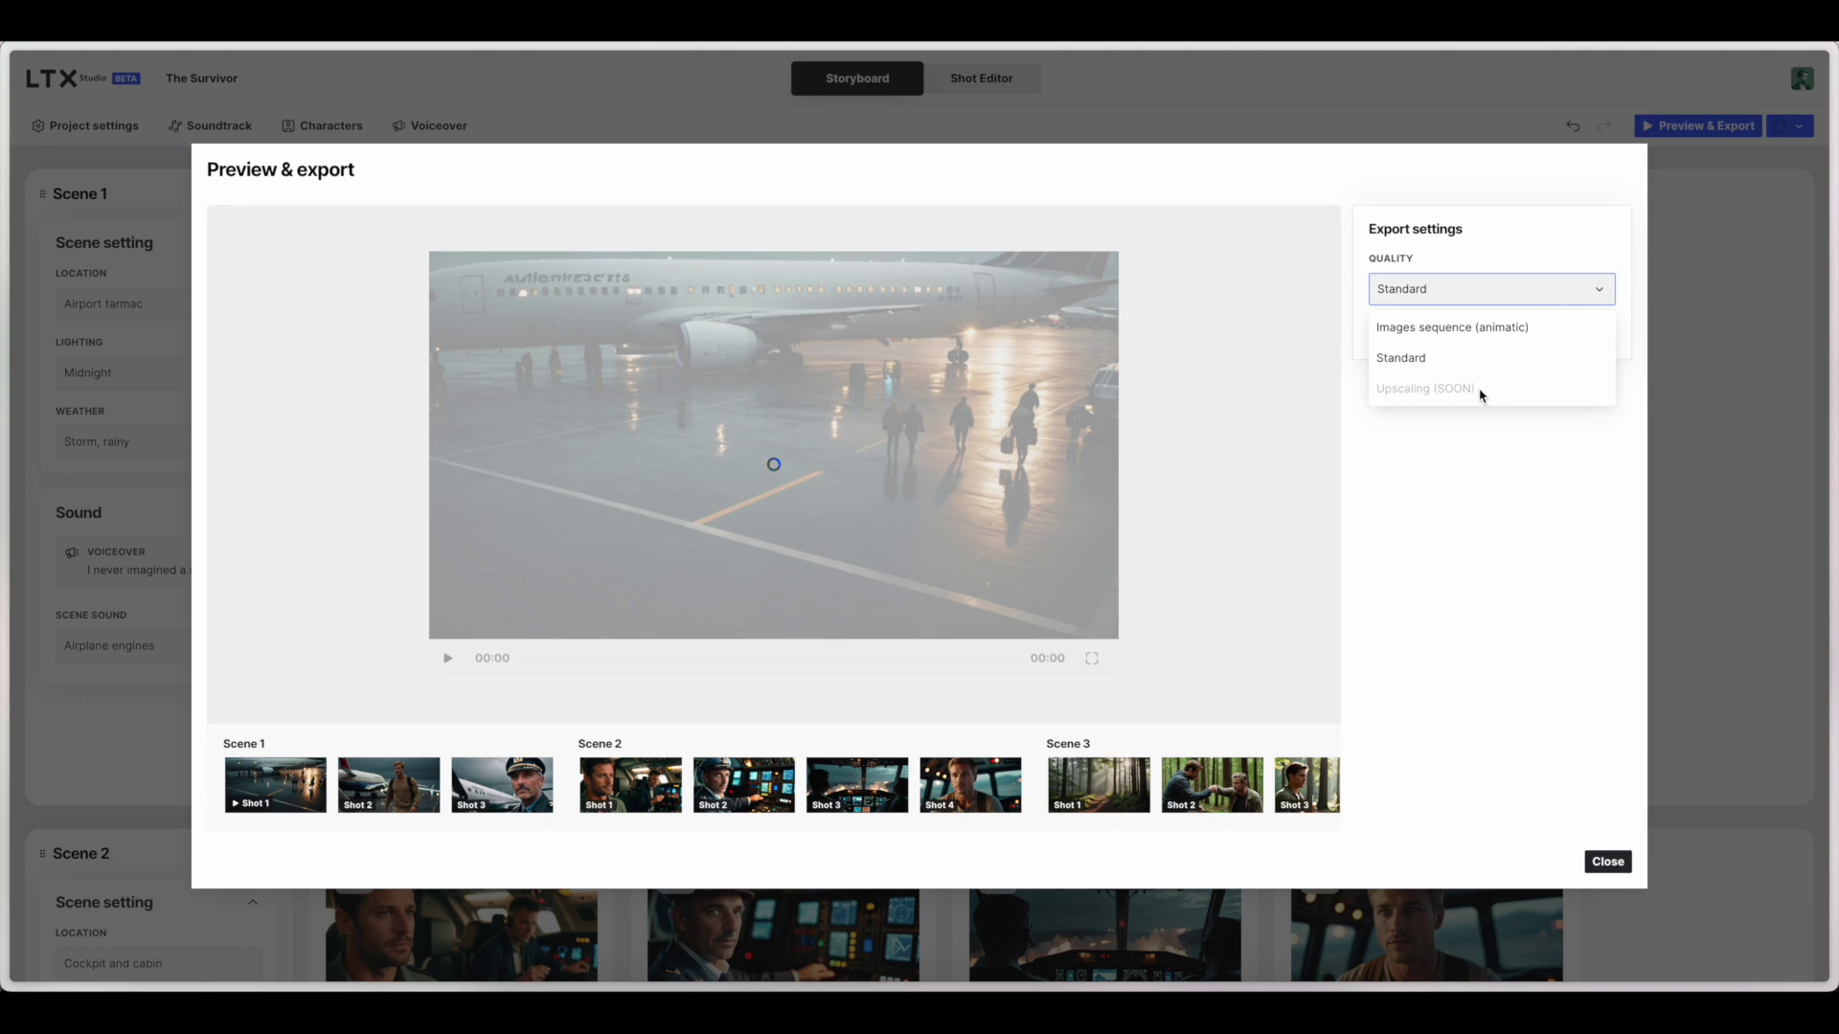
pyautogui.click(1601, 248)
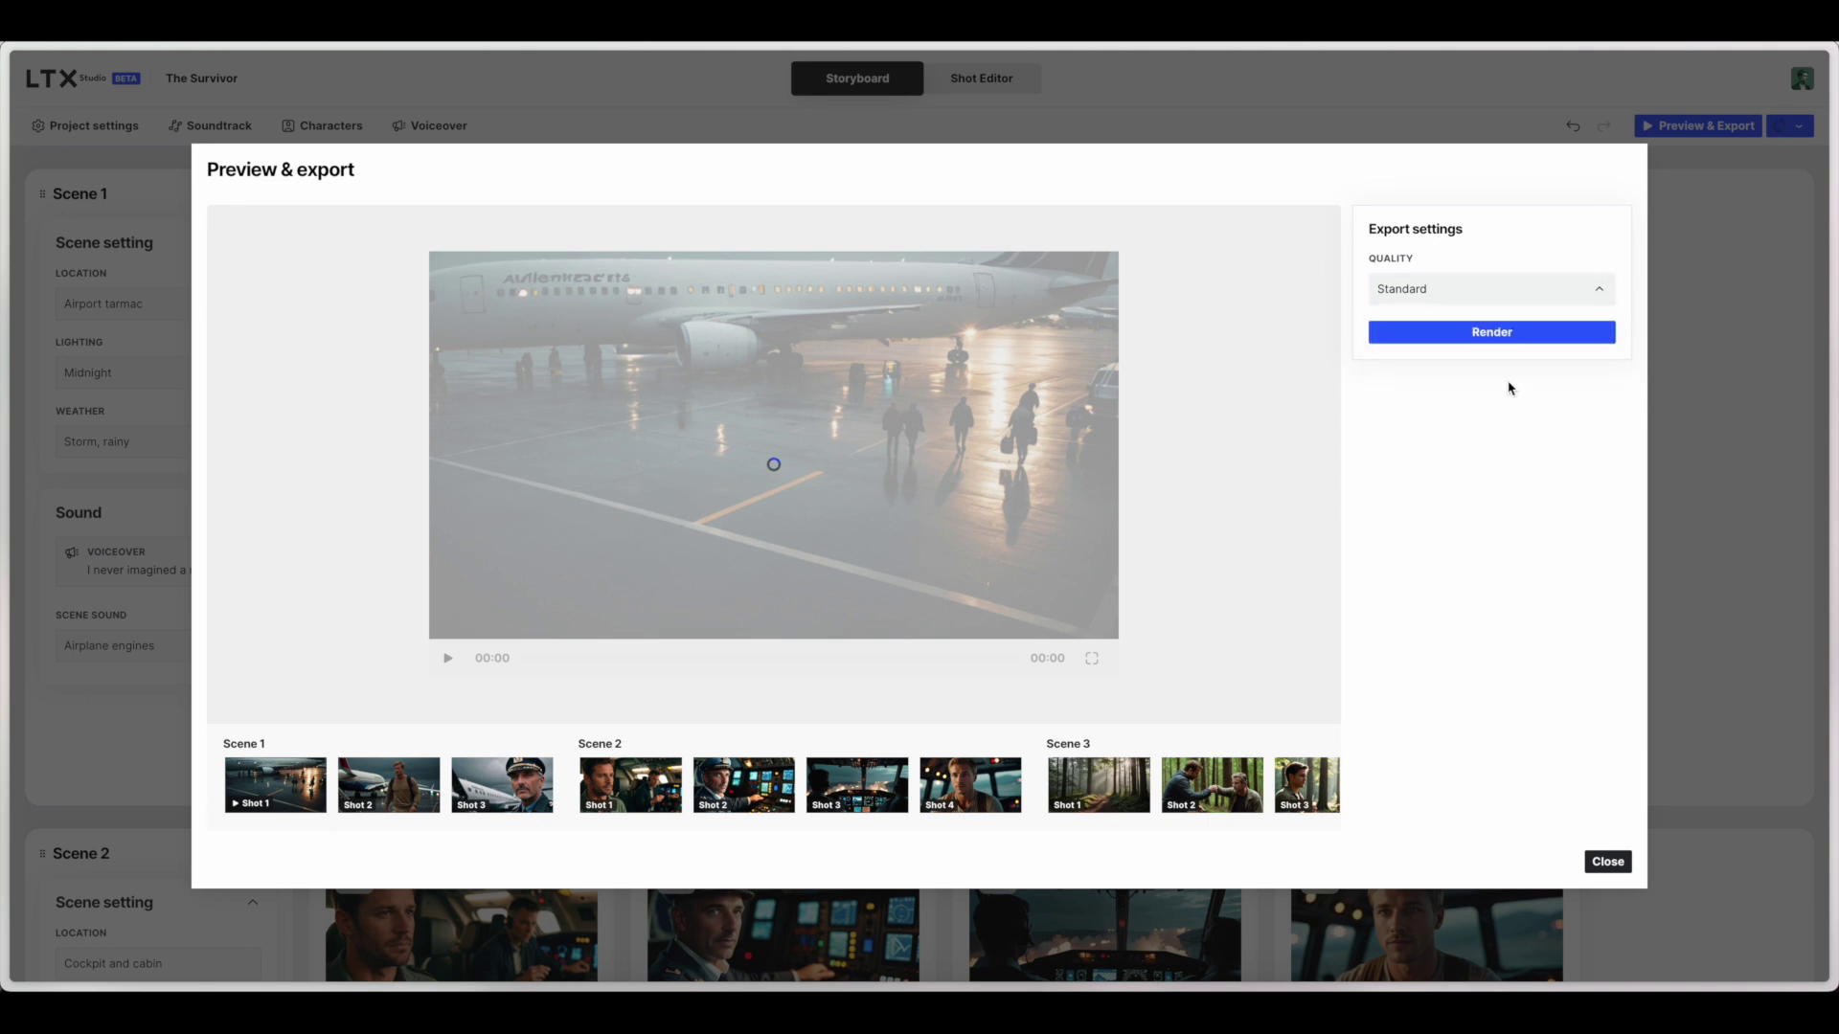